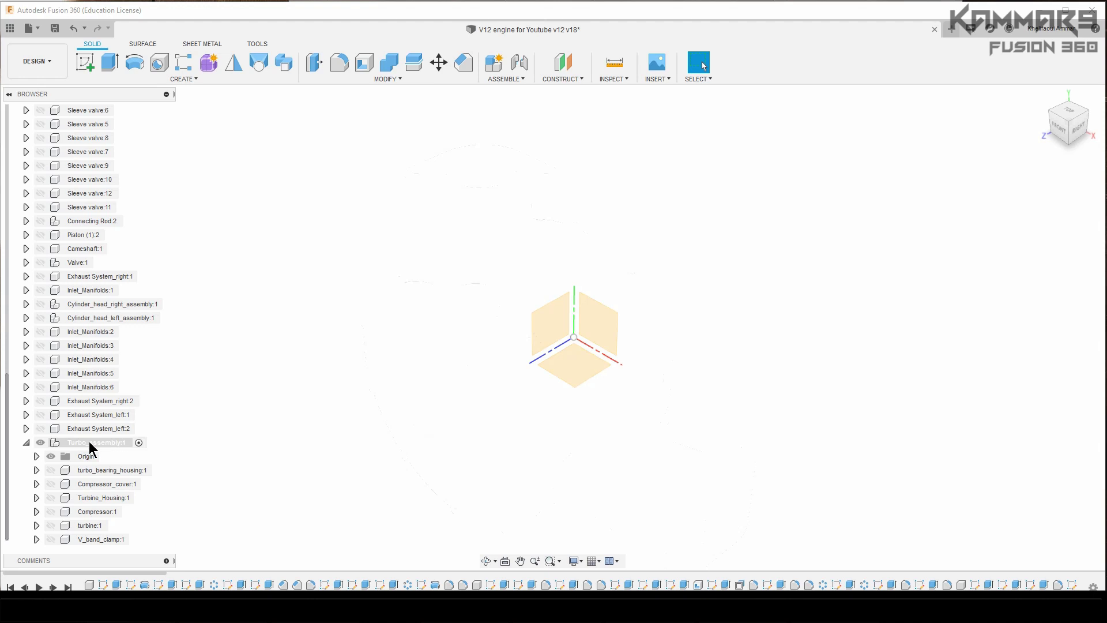
# - Show the bearing housing, compressor cover, turbine housing, compressor, turbine and V-band clamp inside Turbo_assembly
pyautogui.click(50, 471)
pyautogui.click(50, 484)
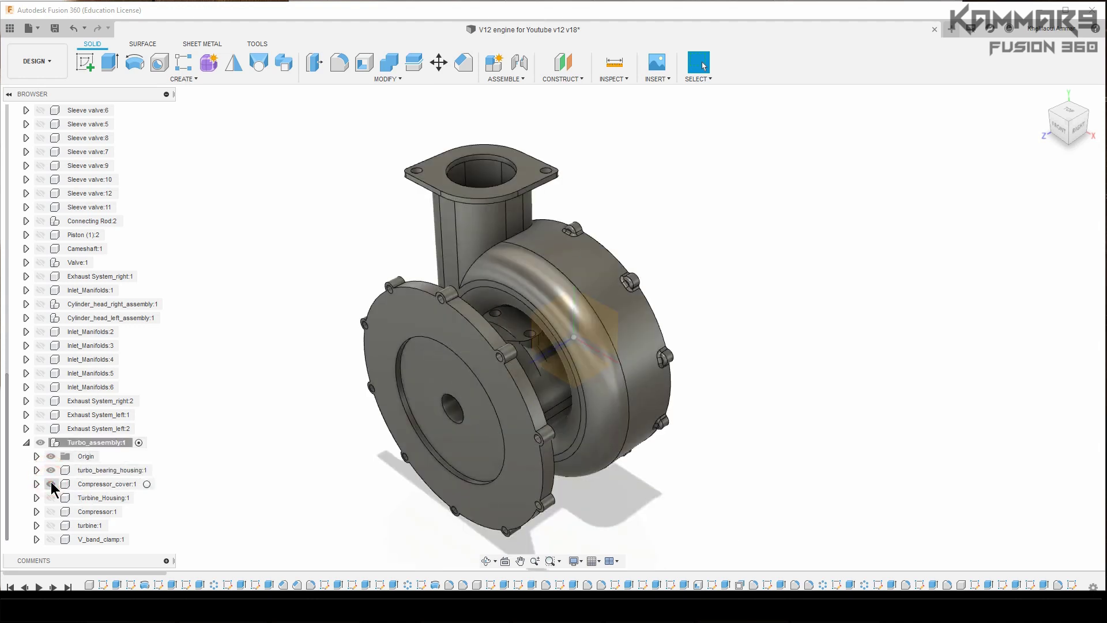
pyautogui.click(51, 498)
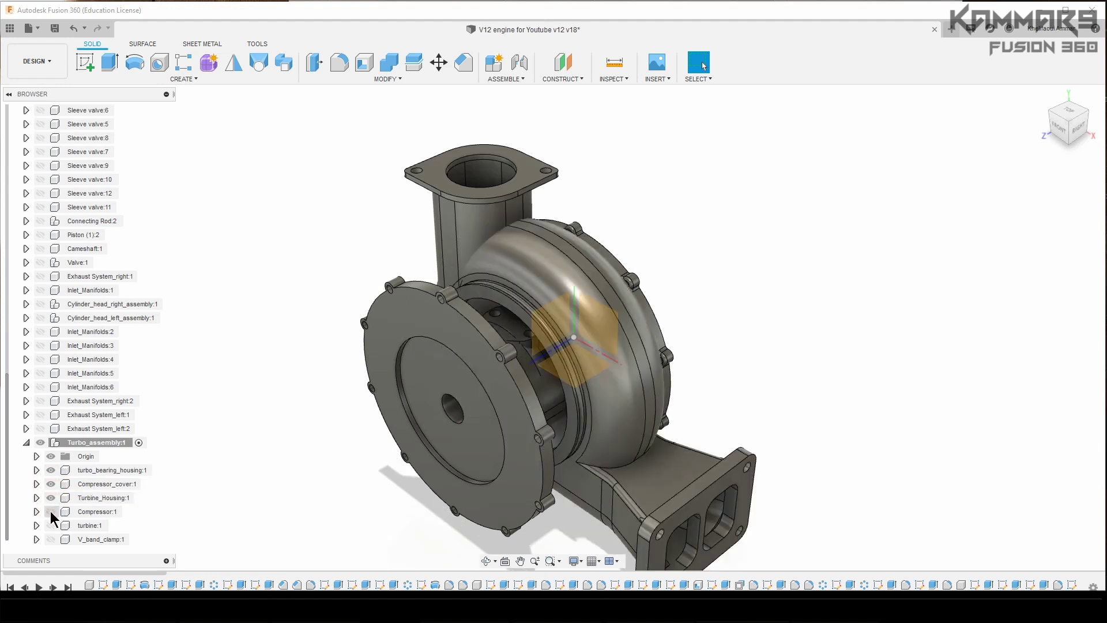
pyautogui.click(50, 512)
pyautogui.click(51, 525)
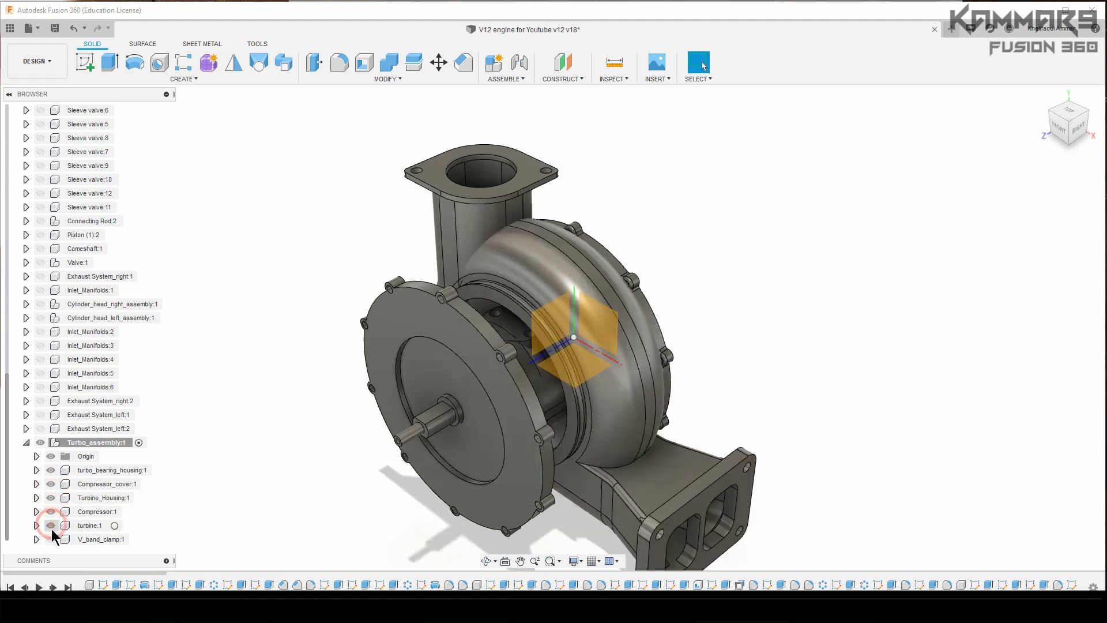
pyautogui.click(50, 538)
pyautogui.scroll(-2, 632, 200)
pyautogui.scroll(-2, 633, 199)
pyautogui.scroll(2, 687, 275)
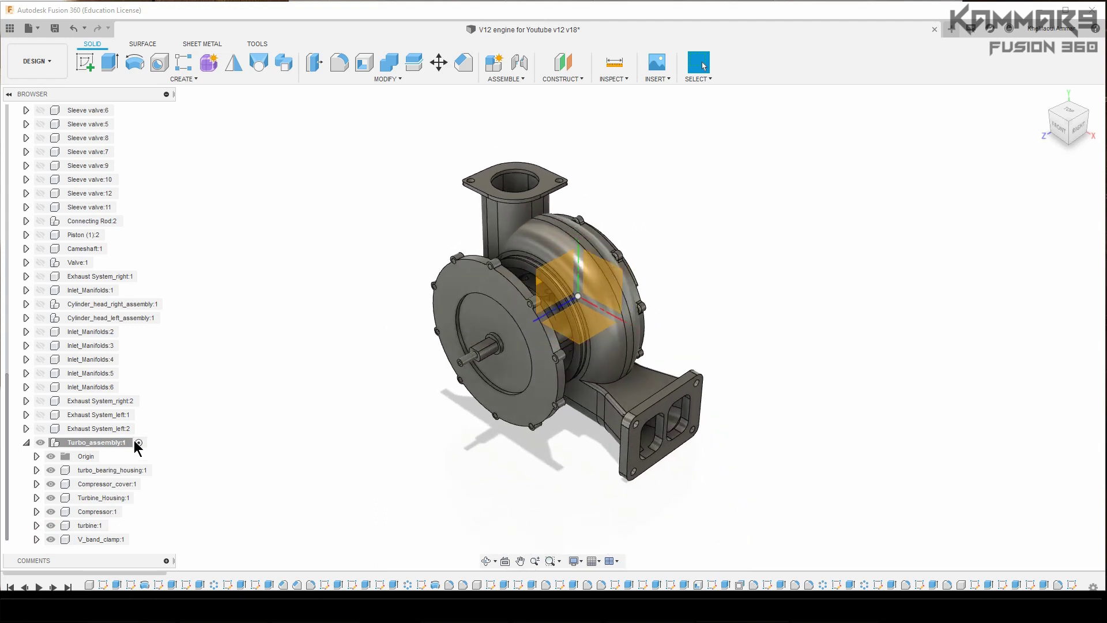
# - Spread the turbine housing, compressor cover, V-band clamp, turbine and compressor wheel apart around the bearing housing
pyautogui.moveTo(631, 368); pyautogui.dragTo(893, 293)
pyautogui.moveTo(502, 377); pyautogui.dragTo(618, 493)
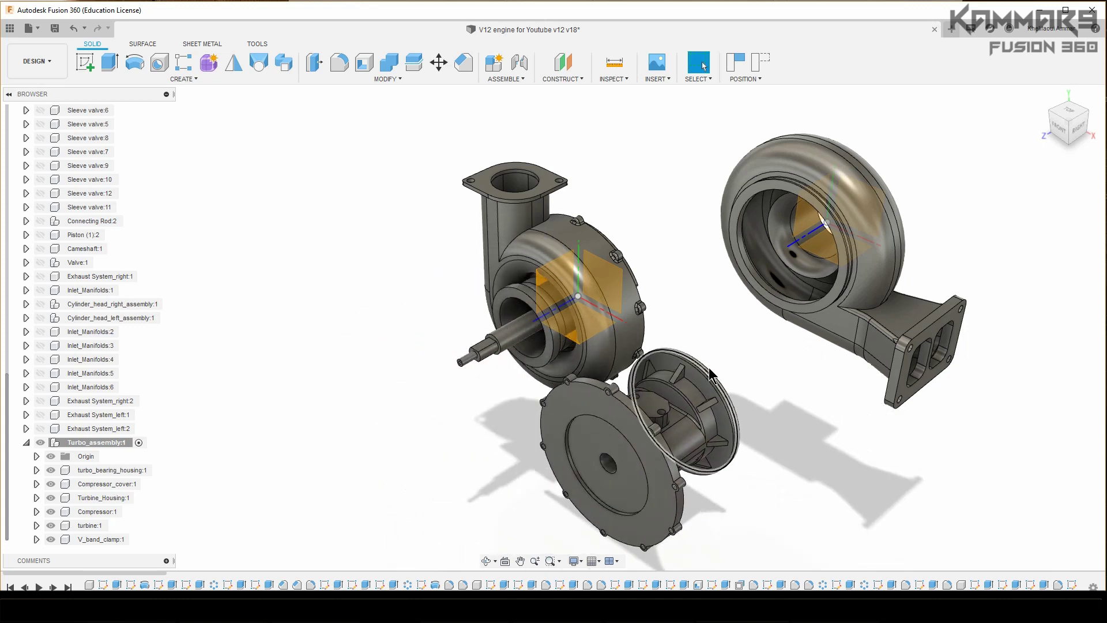
pyautogui.hotkey('ctrl', 'z')
pyautogui.moveTo(635, 346); pyautogui.dragTo(355, 478)
pyautogui.moveTo(632, 279); pyautogui.dragTo(685, 226)
pyautogui.moveTo(492, 345); pyautogui.dragTo(636, 448)
pyautogui.moveTo(537, 350)
pyautogui.keyDown('shift'); pyautogui.mouseDown(button='middle')
pyautogui.moveTo(471, 357)
pyautogui.moveTo(534, 340)
pyautogui.mouseUp(button='middle'); pyautogui.keyUp('shift')
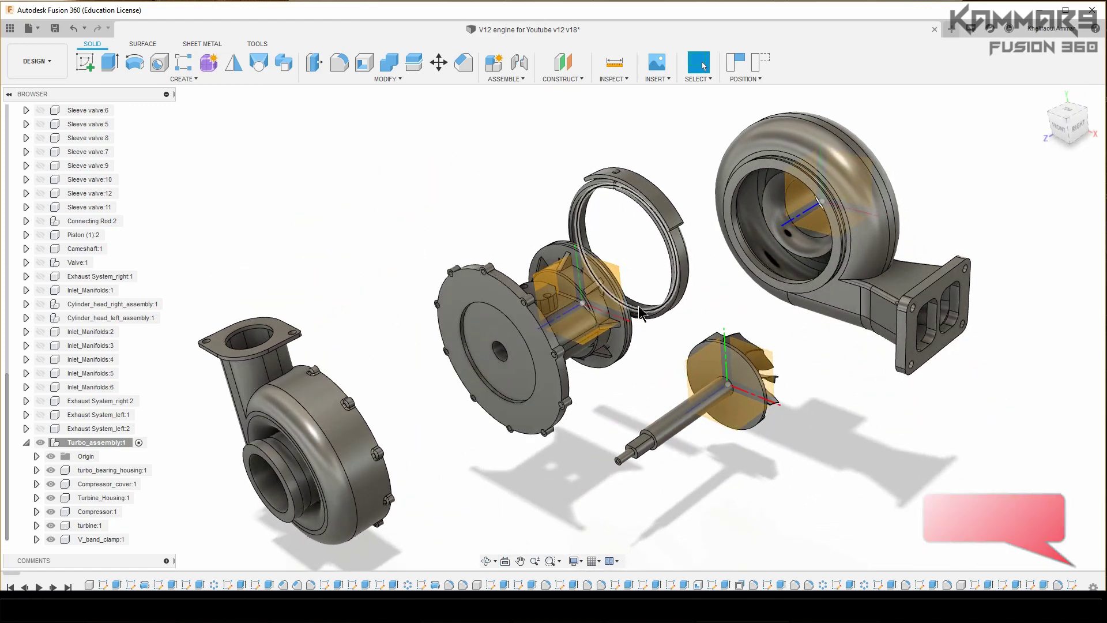
pyautogui.keyDown('shift'); pyautogui.moveTo(594, 299); pyautogui.dragTo(662, 256, button='middle'); pyautogui.keyUp('shift')
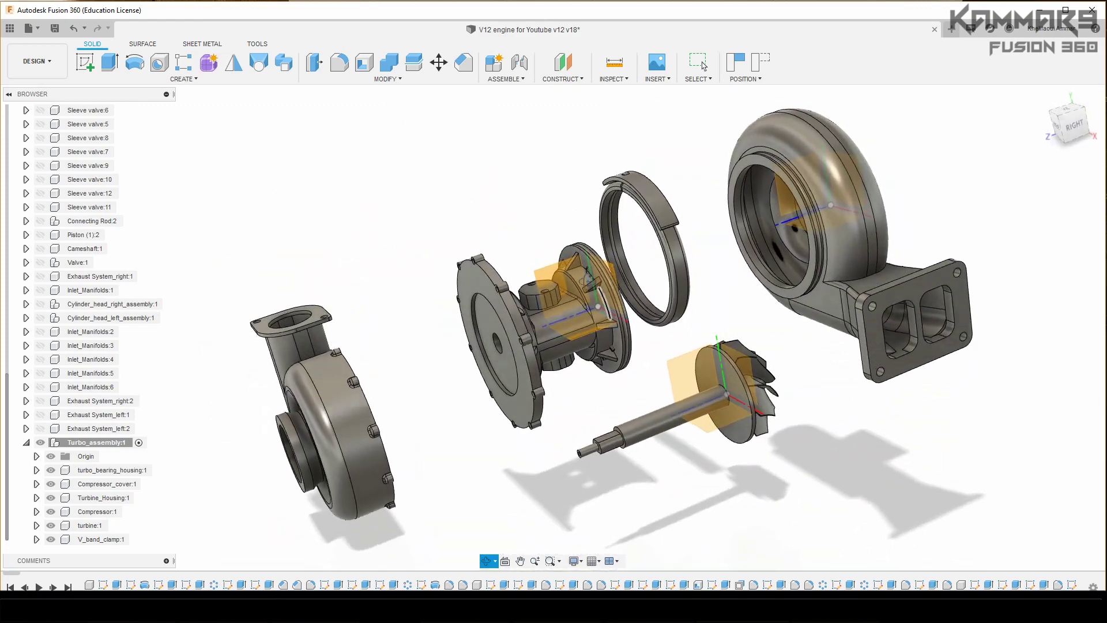
pyautogui.keyDown('shift'); pyautogui.moveTo(588, 280); pyautogui.dragTo(650, 249, button='middle'); pyautogui.keyUp('shift')
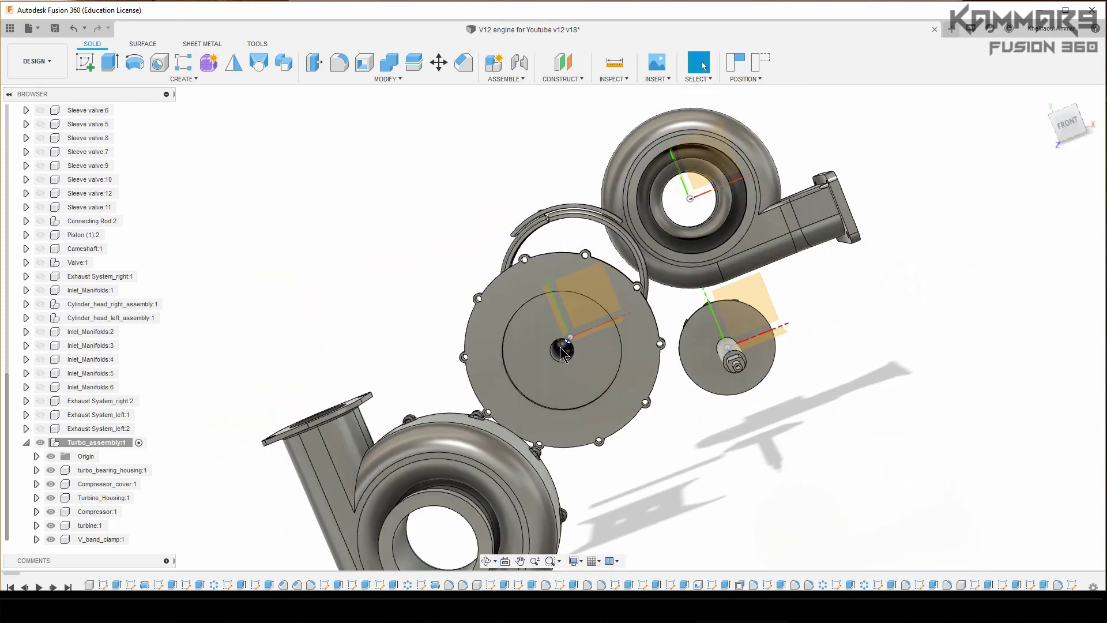
pyautogui.keyDown('shift'); pyautogui.moveTo(487, 357); pyautogui.dragTo(713, 313, button='middle'); pyautogui.keyUp('shift')
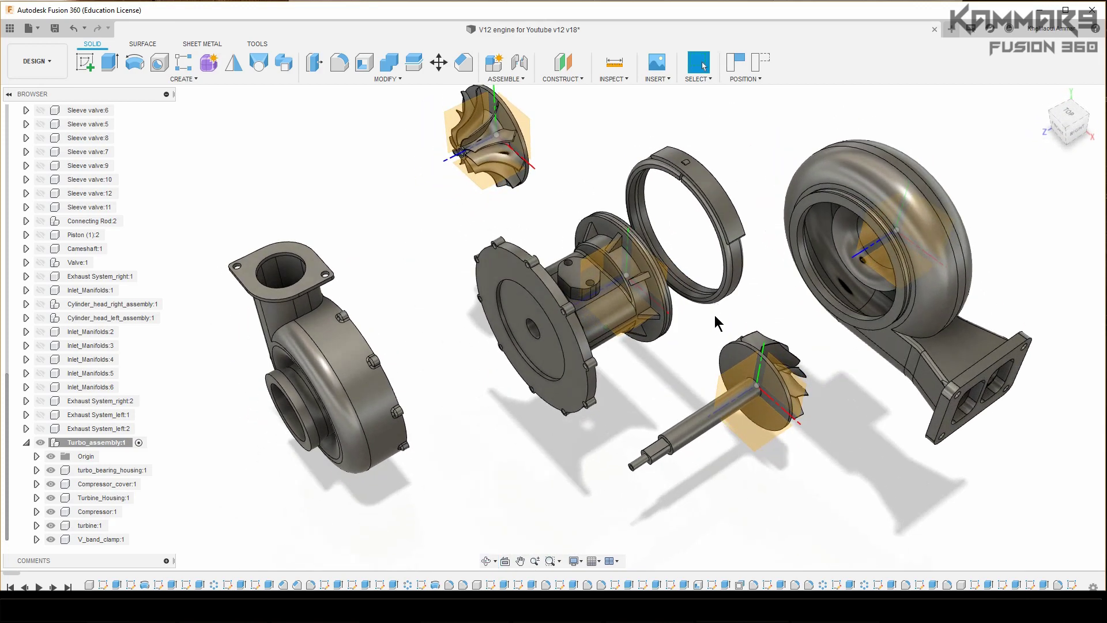
# - Examine the separated turbocharger components from several angles, finishing in the home view
pyautogui.scroll(2, 646, 278)
pyautogui.keyDown('shift'); pyautogui.moveTo(646, 278); pyautogui.dragTo(655, 254, button='middle'); pyautogui.keyUp('shift')
pyautogui.scroll(-2, 640, 277)
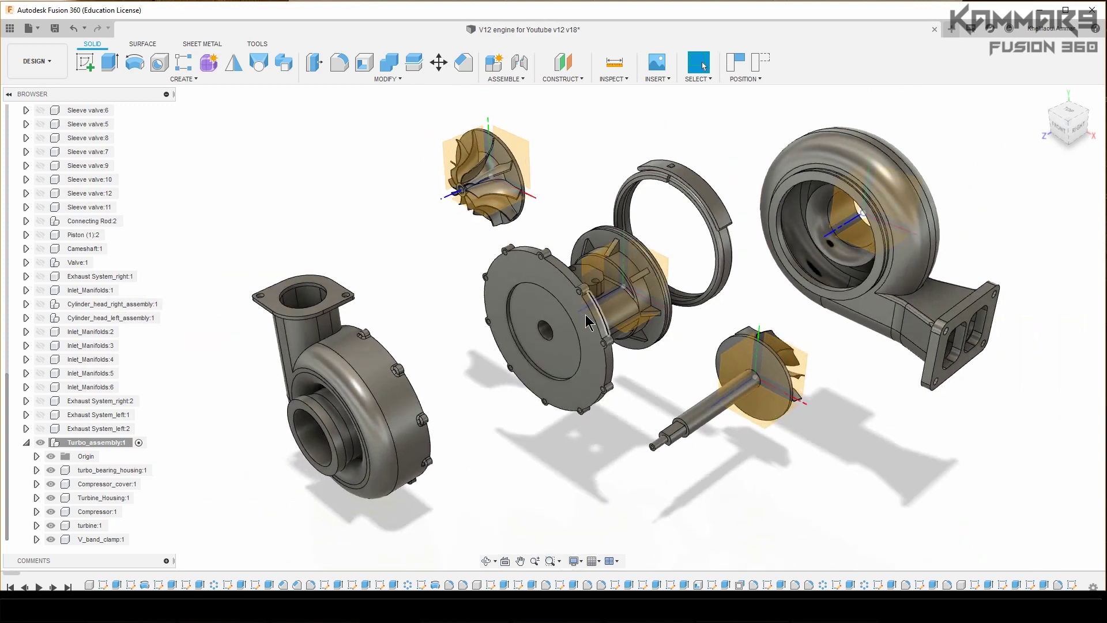
pyautogui.keyDown('shift'); pyautogui.moveTo(725, 401); pyautogui.dragTo(717, 376, button='middle'); pyautogui.keyUp('shift')
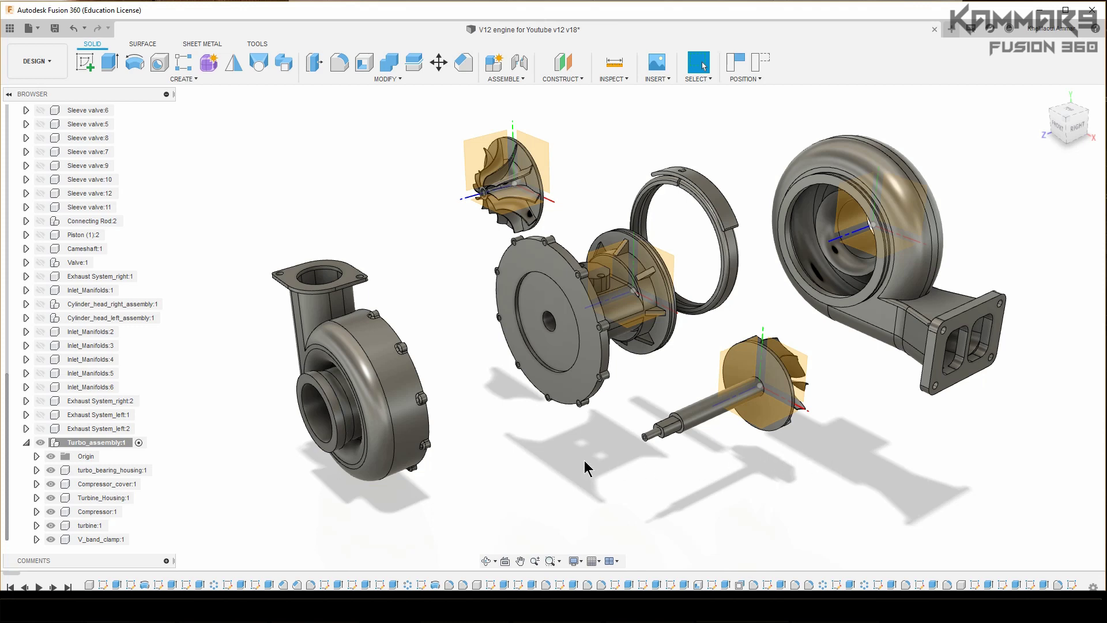
pyautogui.keyDown('shift'); pyautogui.moveTo(574, 456); pyautogui.dragTo(811, 319, button='middle'); pyautogui.keyUp('shift')
pyautogui.click(1045, 95)
pyautogui.scroll(2, 448, 212)
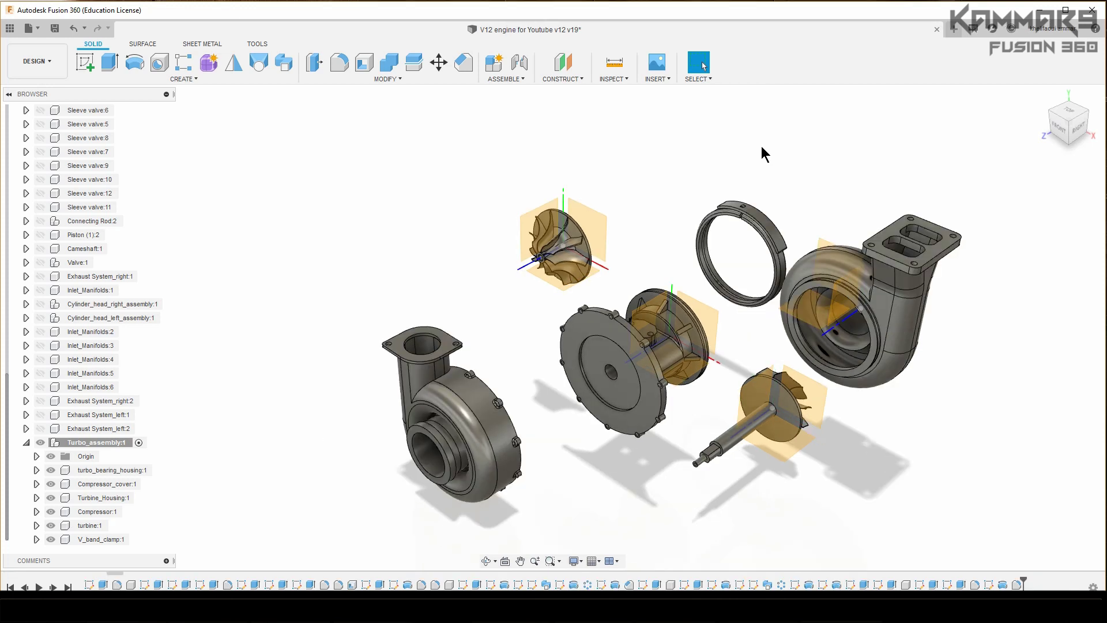
# - Rotate the turbo_bearing_housing component by -90 degrees about its Z axis with Move/Copy
pyautogui.keyDown('shift'); pyautogui.moveTo(810, 164); pyautogui.dragTo(737, 292, button='middle'); pyautogui.keyUp('shift')
pyautogui.scroll(3, 715, 330)
pyautogui.click(124, 470)
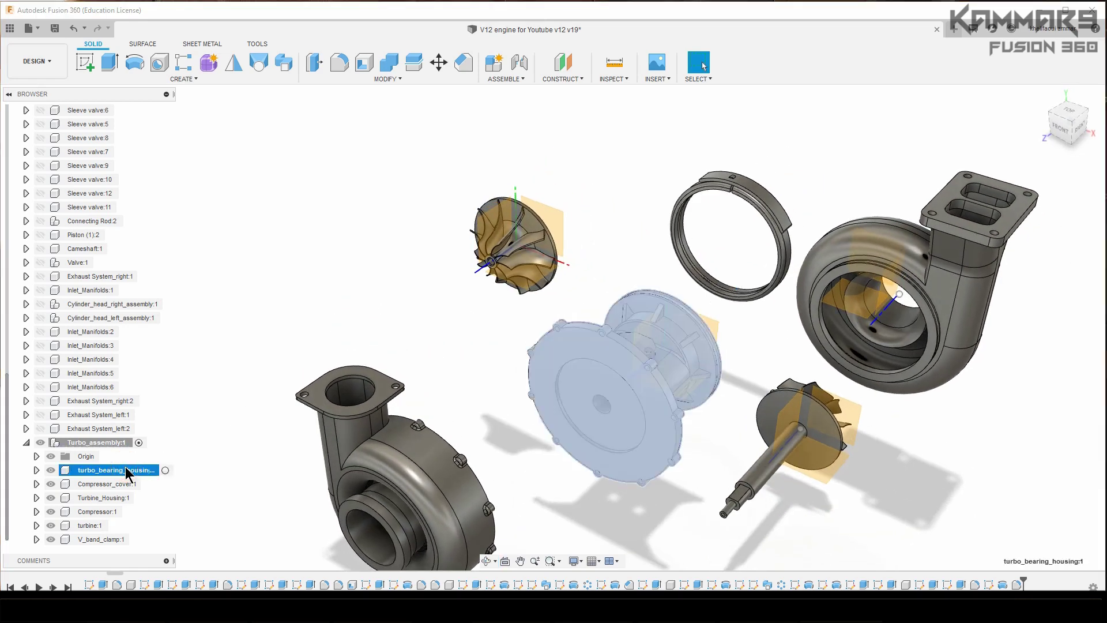
pyautogui.click(439, 62)
pyautogui.moveTo(628, 330); pyautogui.dragTo(666, 399)
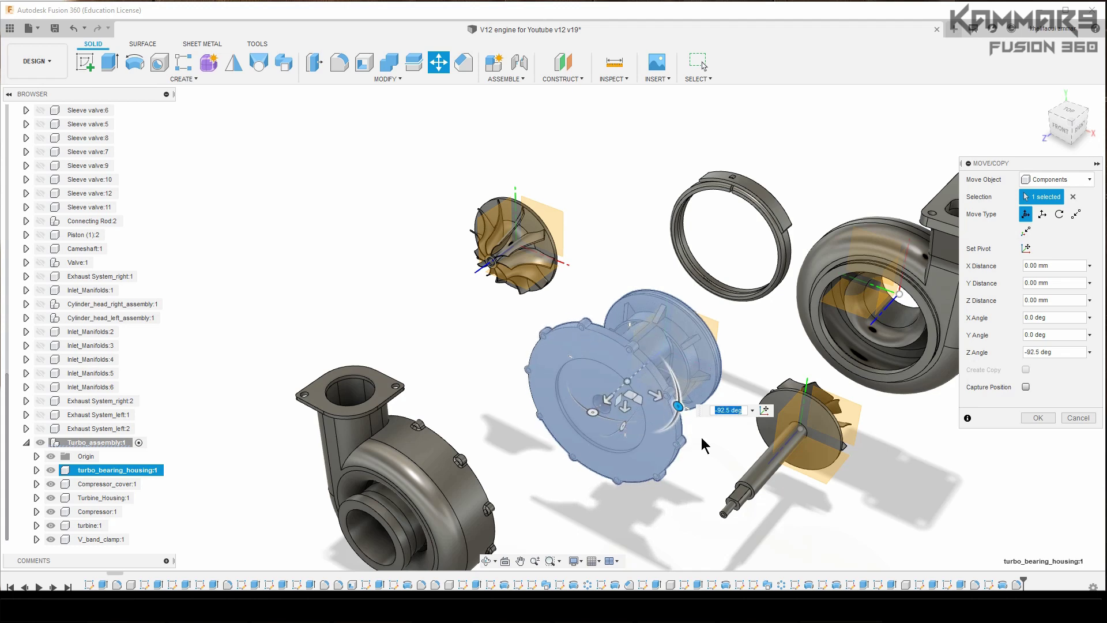
pyautogui.press('BackSpace')
pyautogui.press('Return')
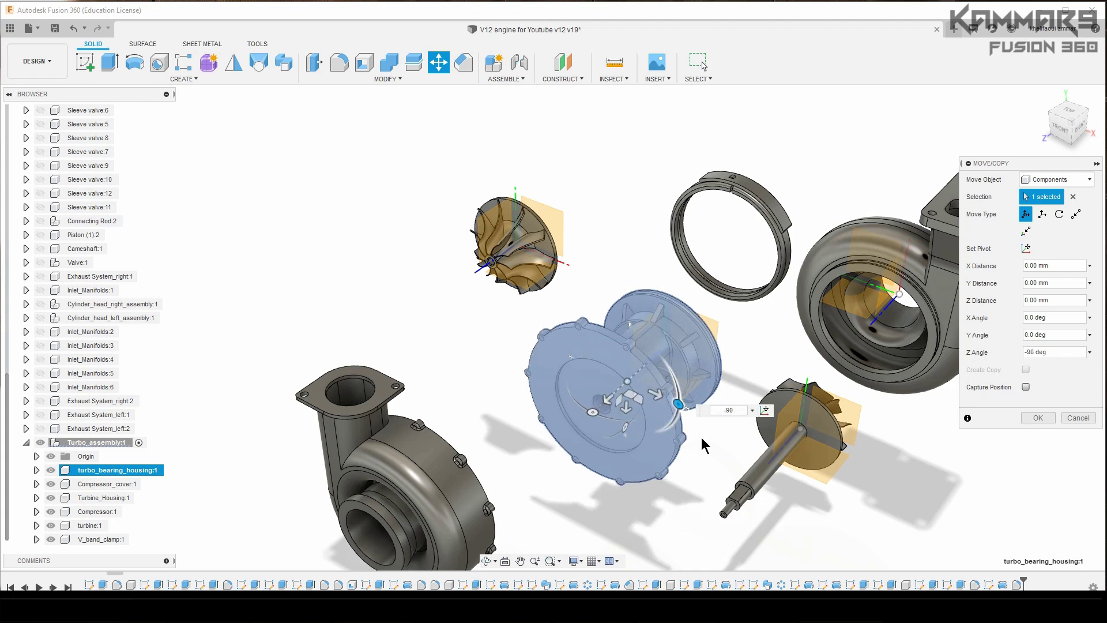
pyautogui.click(711, 453)
pyautogui.scroll(-3, 630, 298)
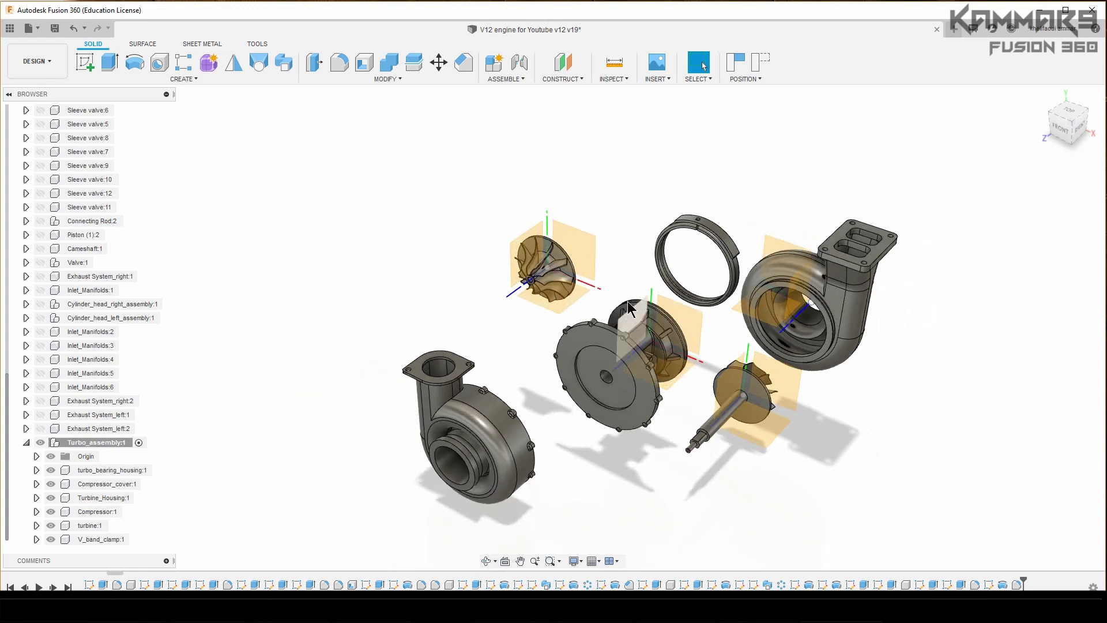
# - Start a joint and capture the current positions of the moved components
pyautogui.keyDown('shift'); pyautogui.moveTo(807, 311); pyautogui.dragTo(667, 310, button='middle'); pyautogui.keyUp('shift')
pyautogui.scroll(3, 567, 396)
pyautogui.keyDown('shift'); pyautogui.moveTo(568, 396); pyautogui.dragTo(768, 402, button='middle'); pyautogui.keyUp('shift')
pyautogui.moveTo(633, 346)
pyautogui.keyDown('shift'); pyautogui.mouseDown(button='middle')
pyautogui.moveTo(571, 361)
pyautogui.moveTo(639, 341)
pyautogui.mouseUp(button='middle'); pyautogui.keyUp('shift')
pyautogui.scroll(-2, 643, 349)
pyautogui.click(520, 64)
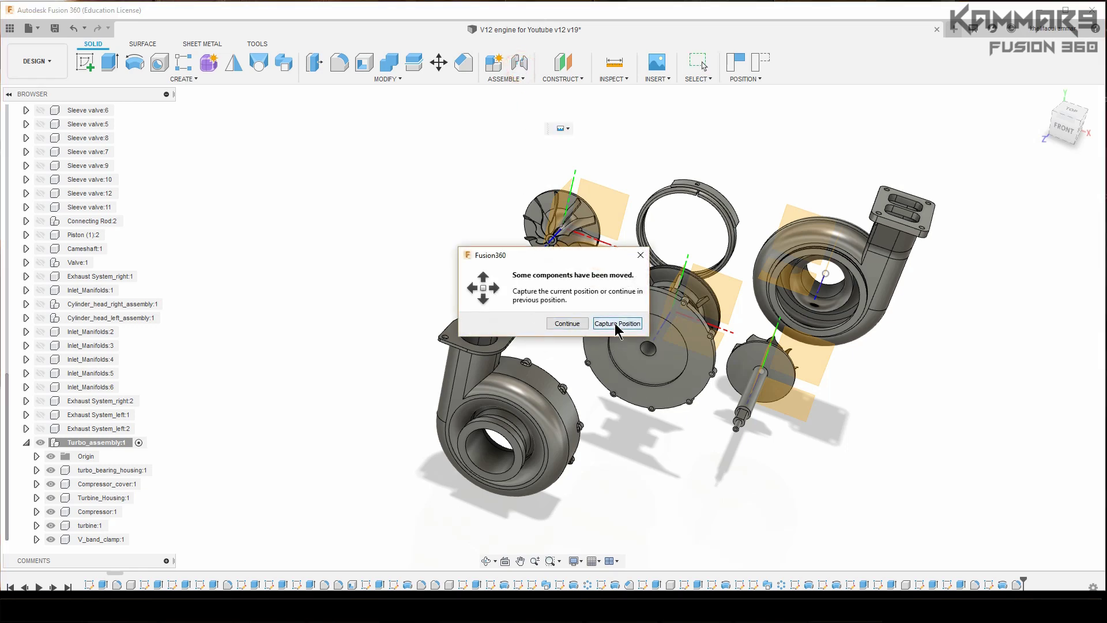
pyautogui.click(616, 324)
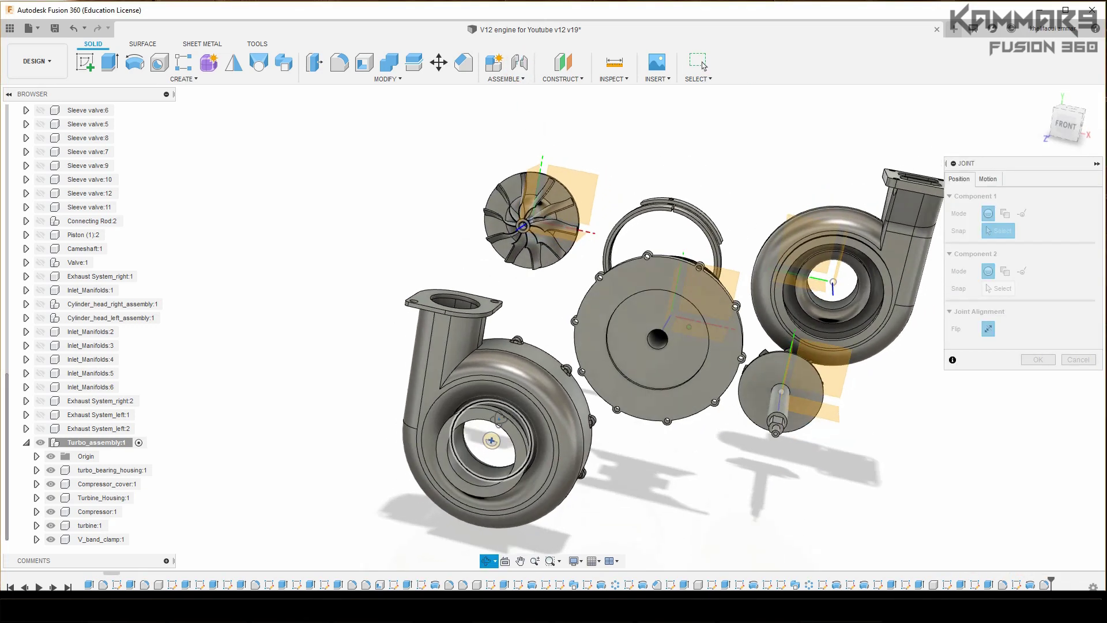
# - Snap the centre of the compressor cover's open inner side to the centre of the bearing housing's large flange
pyautogui.keyDown('shift'); pyautogui.moveTo(499, 419); pyautogui.dragTo(393, 395, button='middle'); pyautogui.keyUp('shift')
pyautogui.scroll(3, 542, 387)
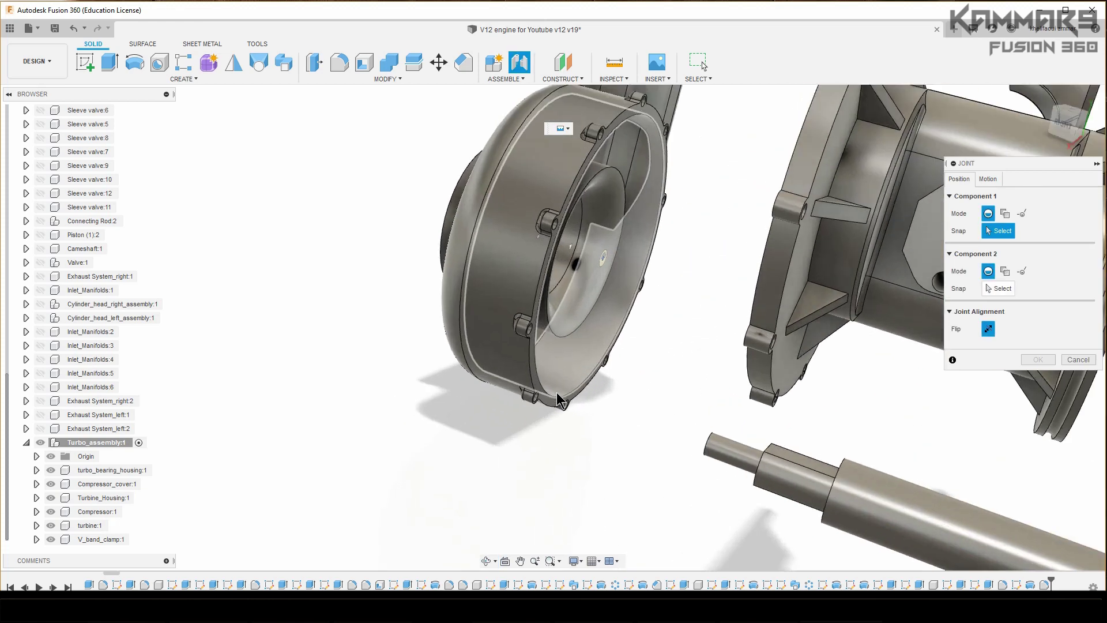
pyautogui.scroll(3, 557, 400)
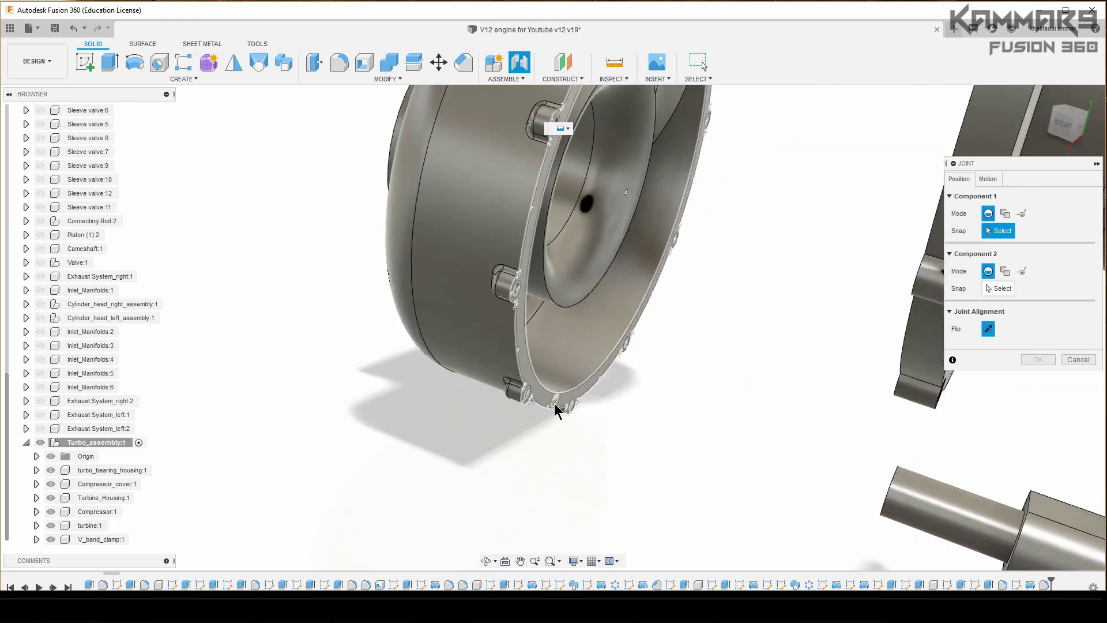
pyautogui.click(627, 192)
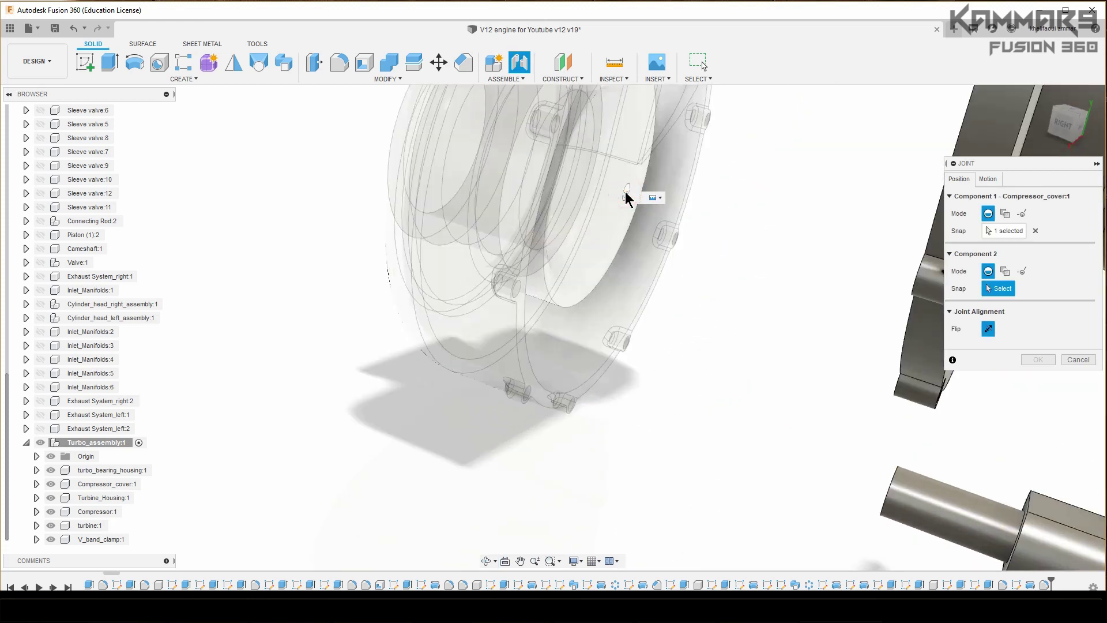
pyautogui.click(988, 179)
pyautogui.click(960, 180)
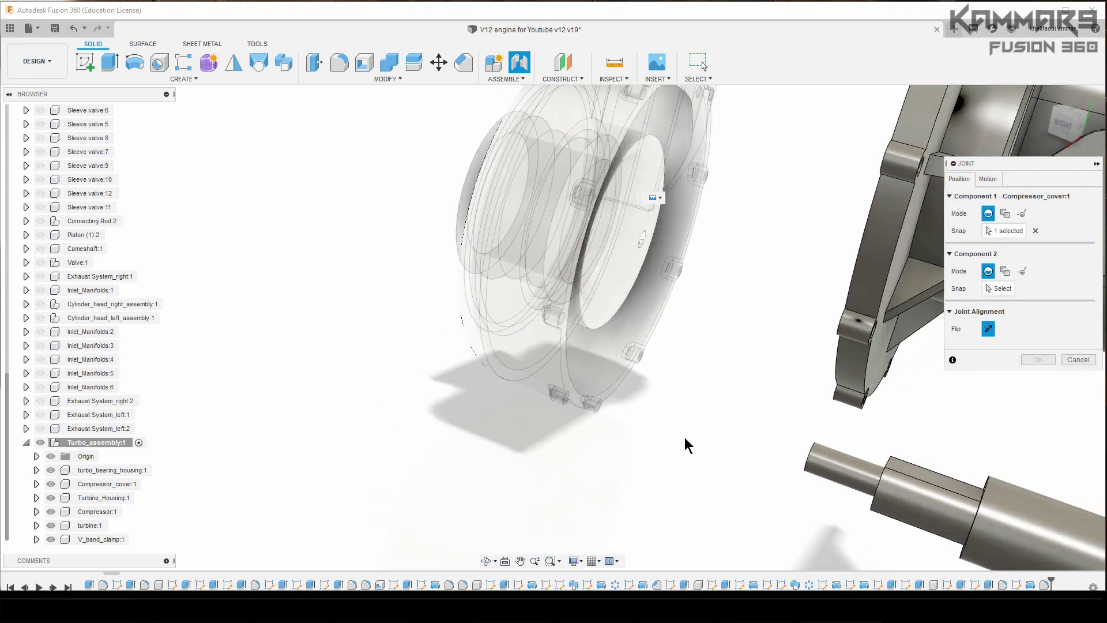
pyautogui.keyDown('shift'); pyautogui.moveTo(790, 317); pyautogui.dragTo(565, 450, button='middle'); pyautogui.keyUp('shift')
pyautogui.keyDown('shift'); pyautogui.moveTo(742, 328); pyautogui.dragTo(788, 338, button='middle'); pyautogui.keyUp('shift')
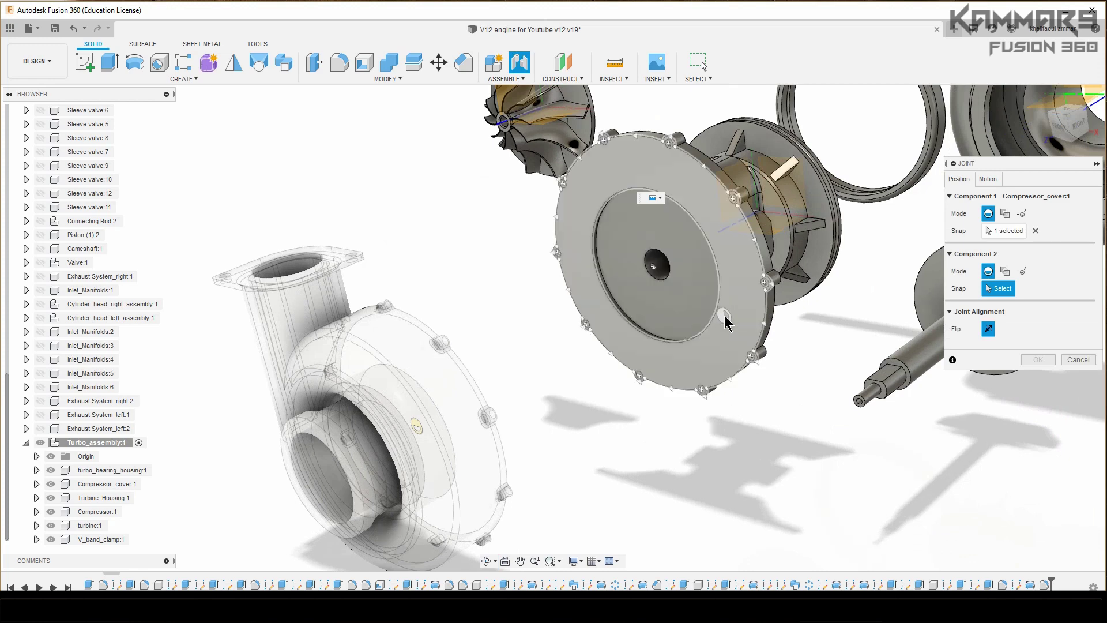
pyautogui.click(656, 269)
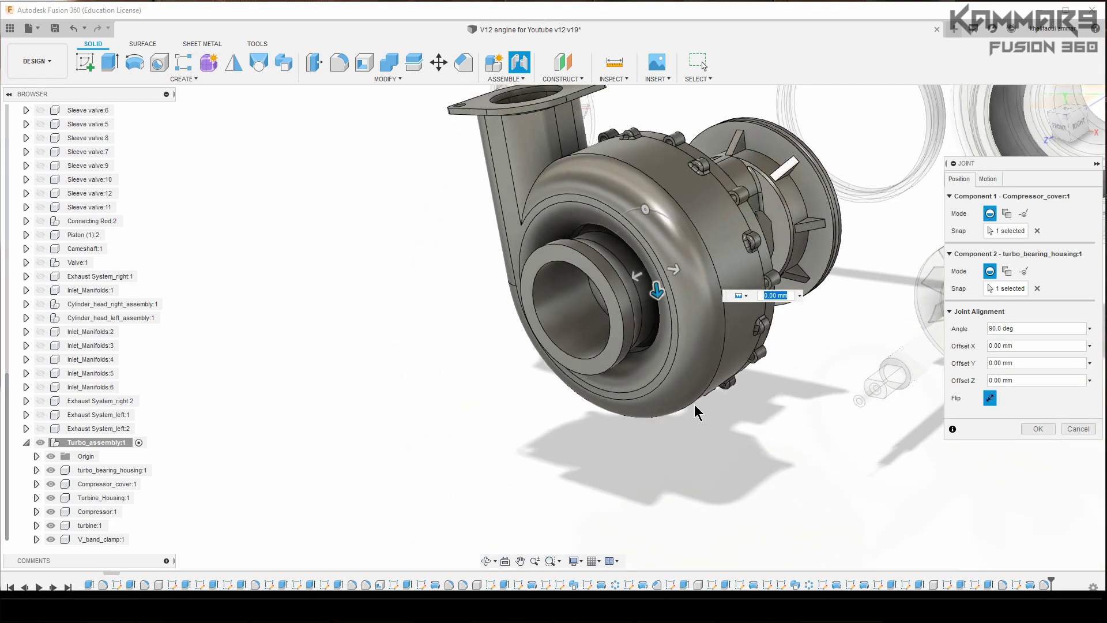
# - Check the compressor cover's alignment in the front view and accept the joint with a 90 degree angle and zero offsets
pyautogui.scroll(-3, 639, 441)
pyautogui.keyDown('shift'); pyautogui.moveTo(619, 215); pyautogui.dragTo(653, 221, button='middle'); pyautogui.keyUp('shift')
pyautogui.click(1062, 130)
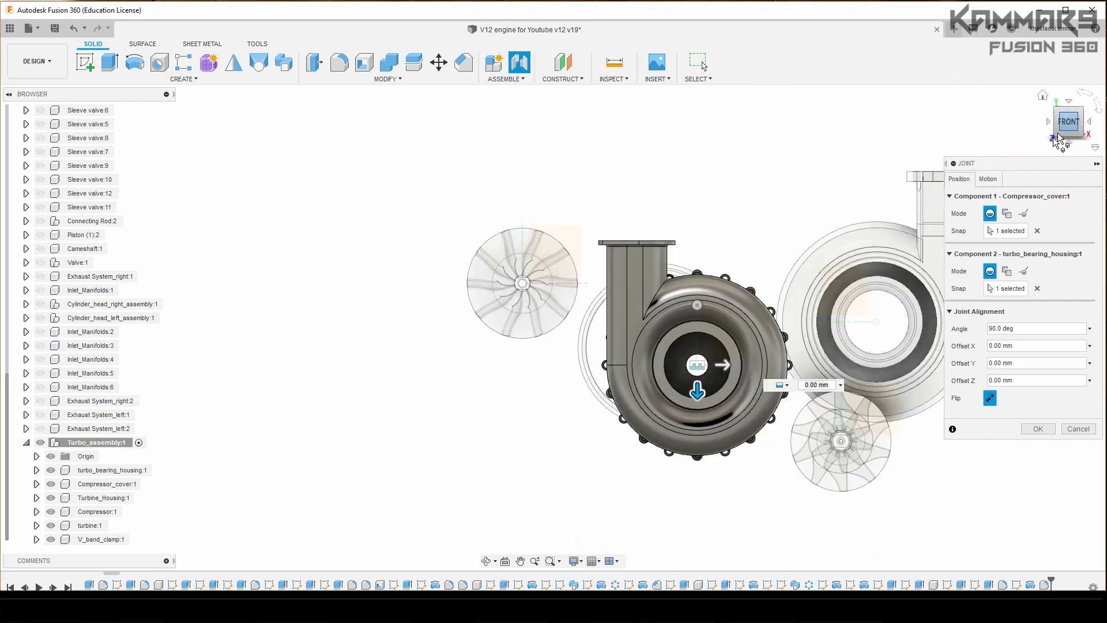
pyautogui.scroll(3, 721, 300)
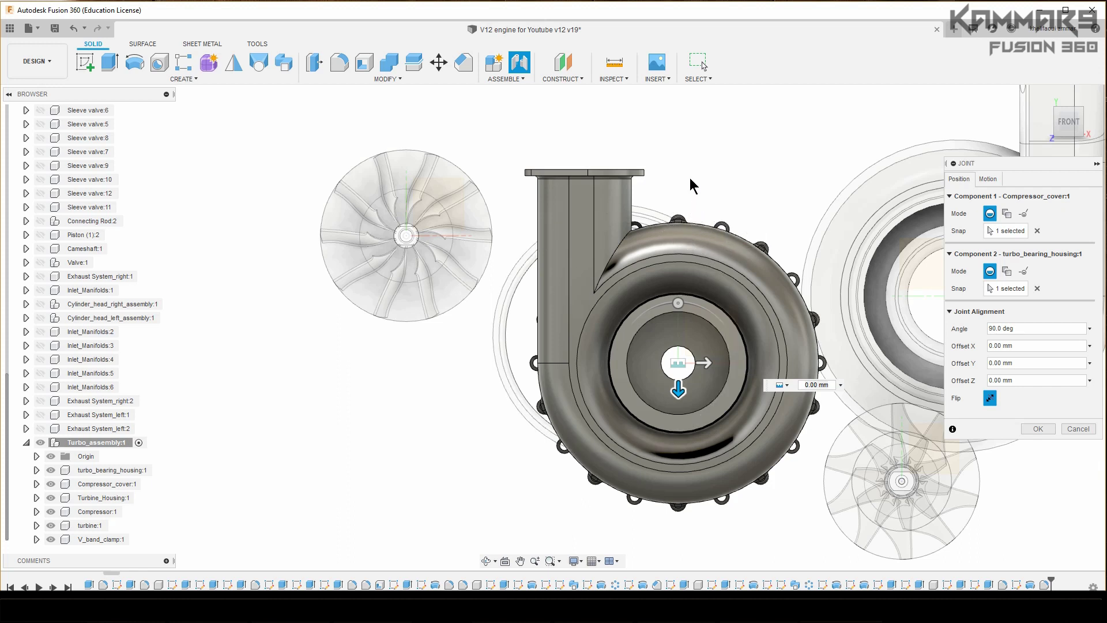
pyautogui.scroll(-3, 689, 177)
pyautogui.scroll(2, 680, 226)
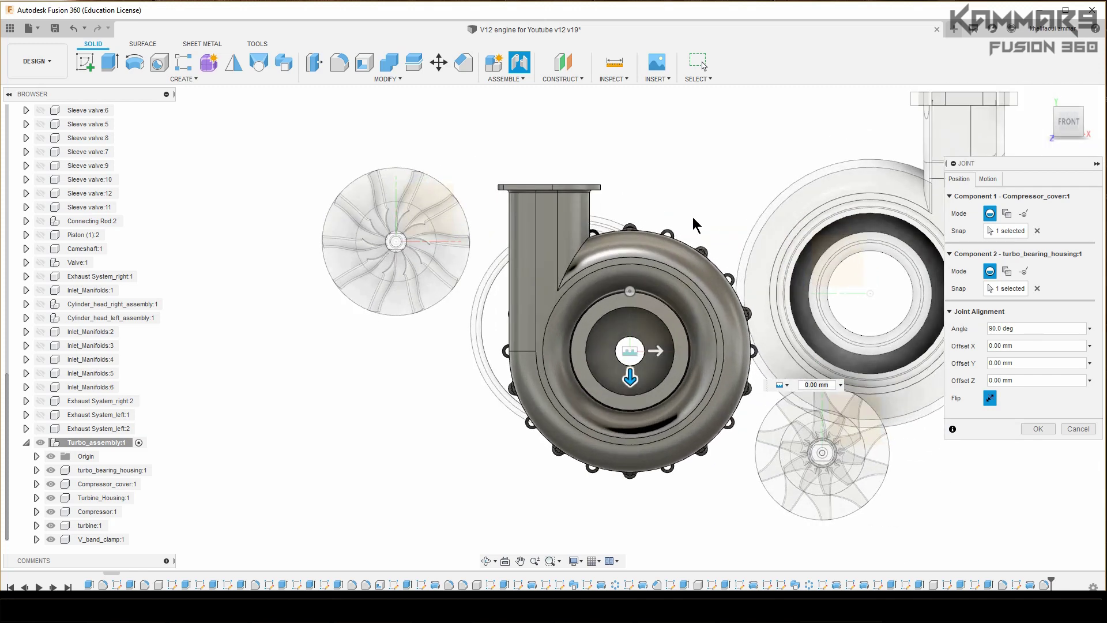
pyautogui.click(1035, 430)
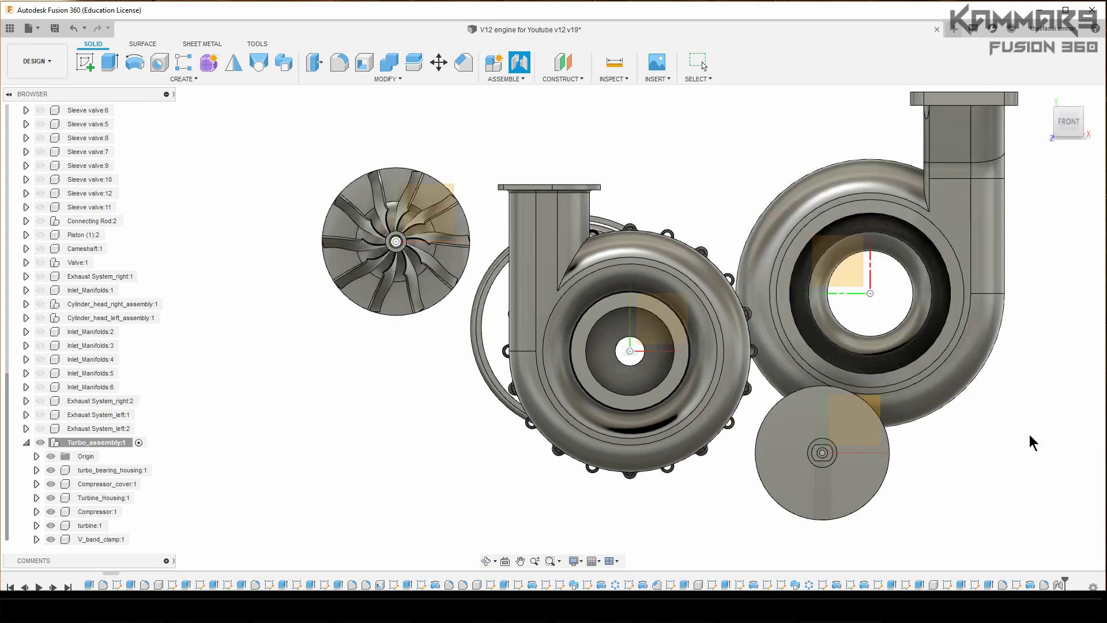
pyautogui.click(1035, 439)
# - Inspect the bolt lugs where the cover meets the bearing housing, and activate the turbo_bearing_housing component for editing
pyautogui.scroll(-2, 613, 219)
pyautogui.keyDown('shift'); pyautogui.moveTo(648, 210); pyautogui.dragTo(613, 277, button='middle'); pyautogui.keyUp('shift')
pyautogui.scroll(5, 560, 315)
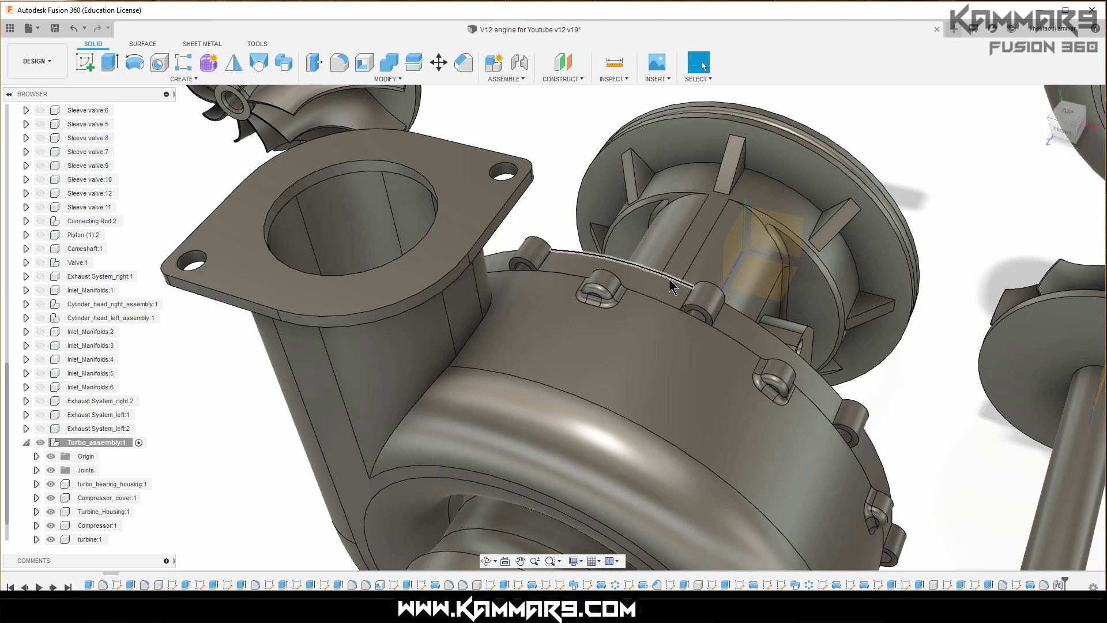
pyautogui.scroll(-5, 663, 276)
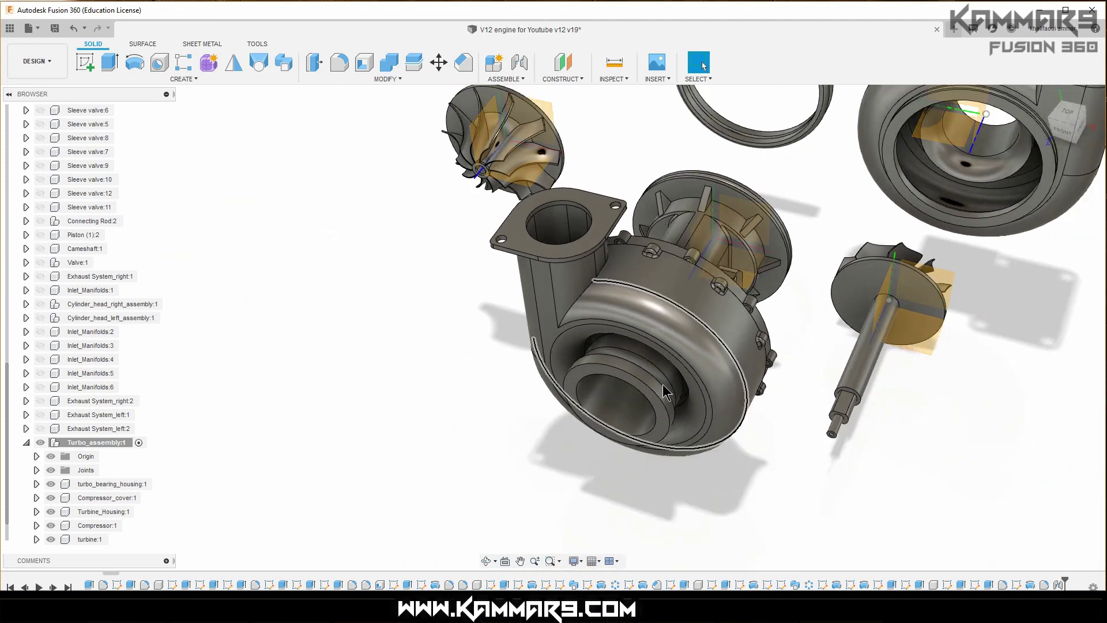
pyautogui.click(745, 209)
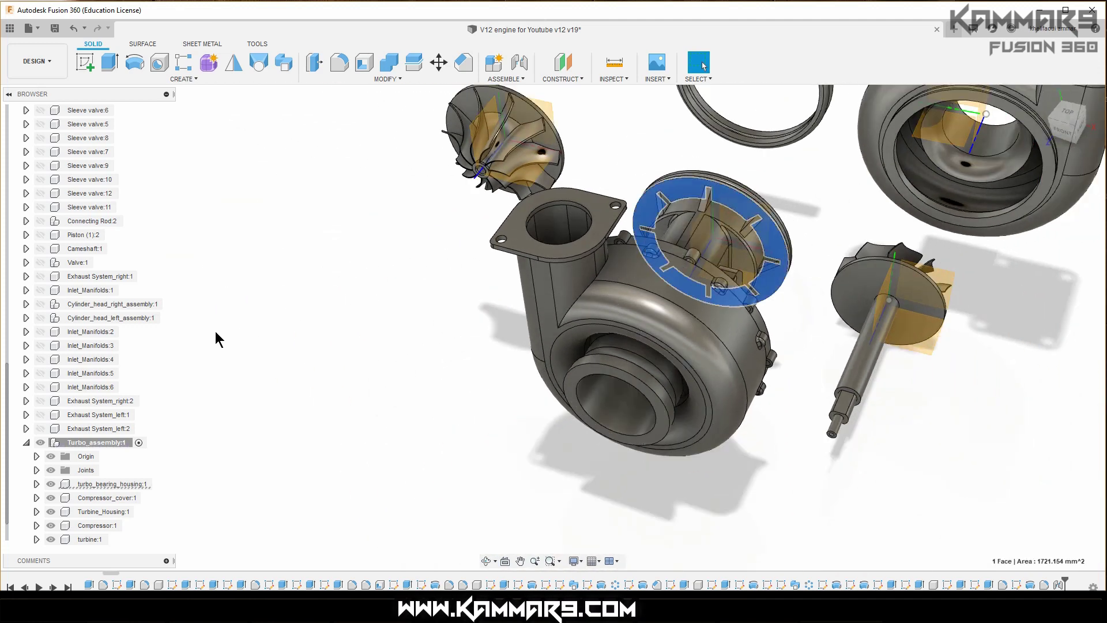
pyautogui.click(110, 483)
pyautogui.click(166, 484)
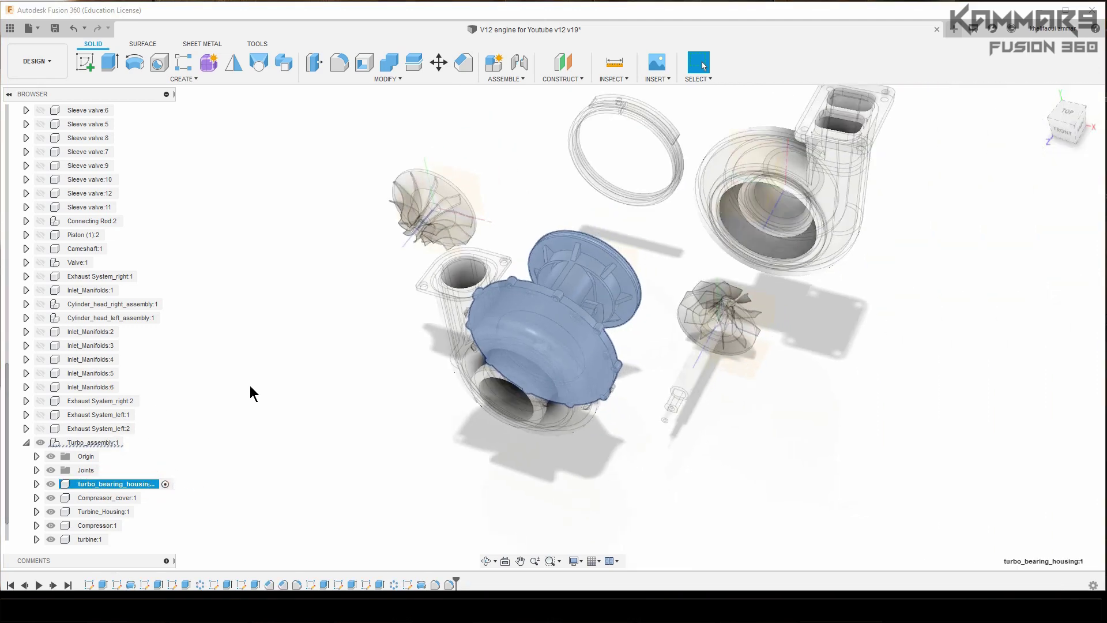
# - Hide the compressor cover, turbine housing, compressor, turbine and V-band clamp to isolate the bearing housing
pyautogui.click(51, 498)
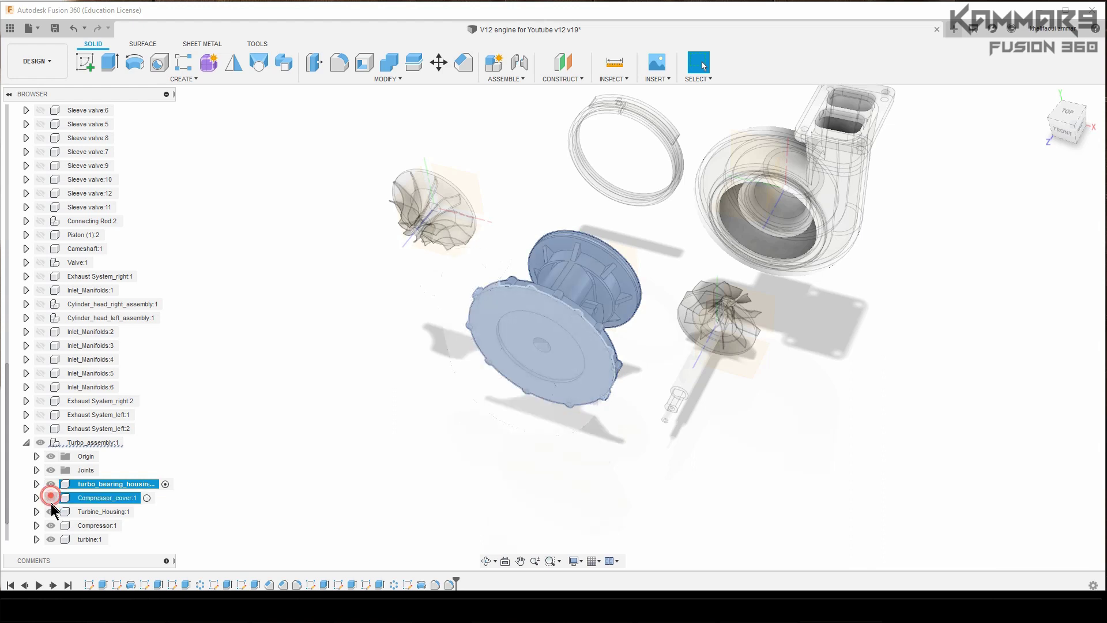
pyautogui.click(51, 511)
pyautogui.click(51, 525)
pyautogui.click(50, 539)
pyautogui.scroll(-1, 50, 520)
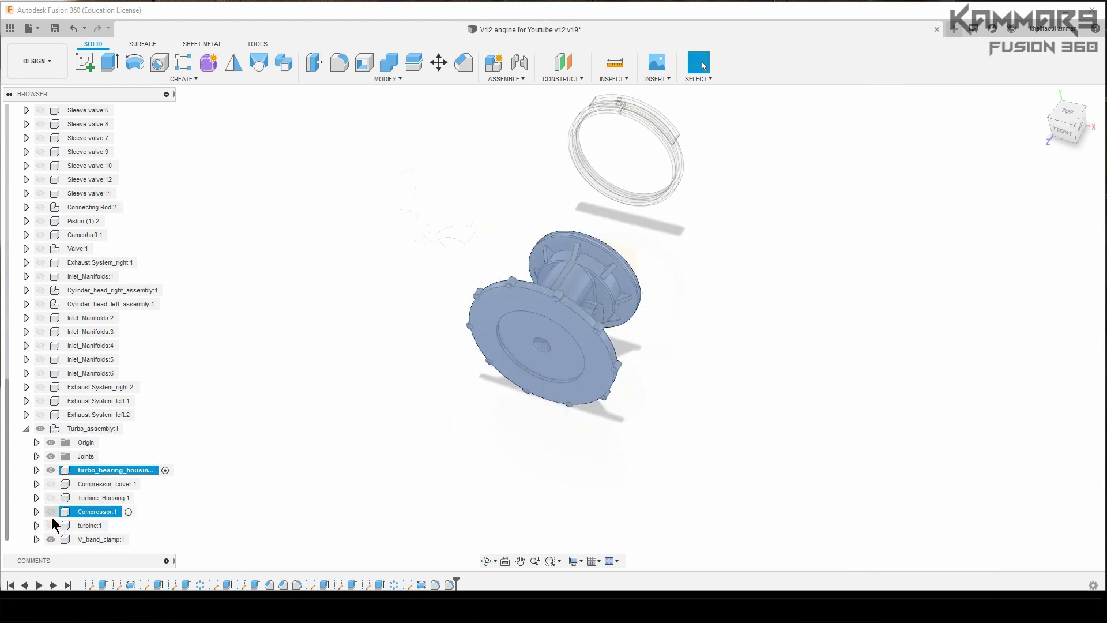
pyautogui.click(49, 539)
pyautogui.moveTo(420, 421)
pyautogui.keyDown('shift'); pyautogui.mouseDown(button='middle')
pyautogui.moveTo(440, 381)
pyautogui.moveTo(429, 417)
pyautogui.mouseUp(button='middle'); pyautogui.keyUp('shift')
pyautogui.click(428, 419)
pyautogui.scroll(4, 532, 272)
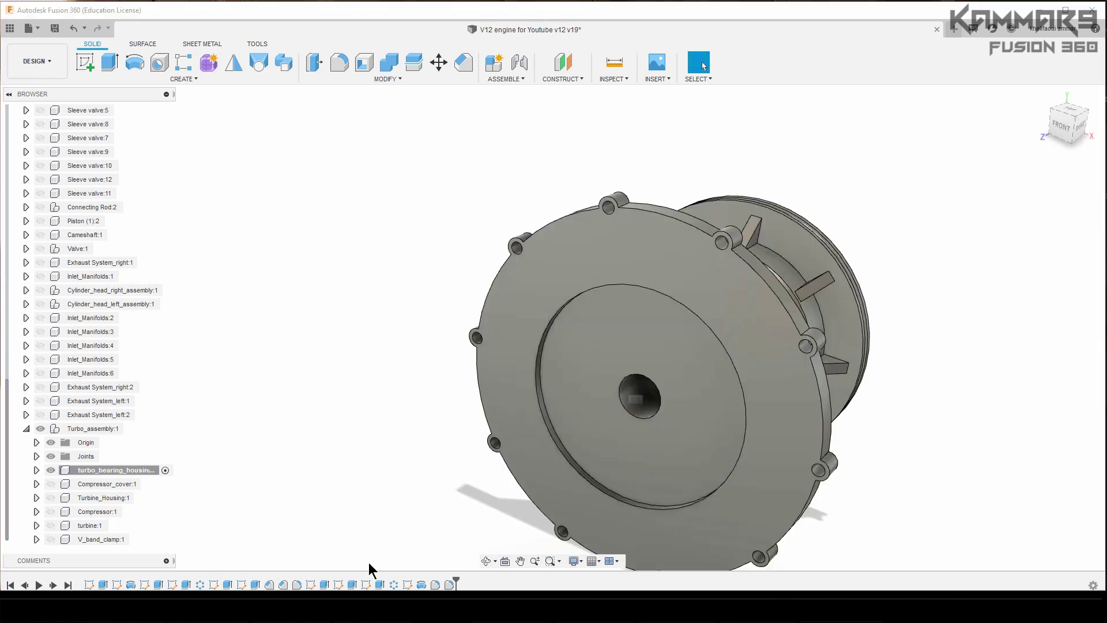
# - Open the sketch that defines the bearing housing's bolt-lug circle for editing and view it from the front
pyautogui.click(325, 585)
pyautogui.click(338, 585)
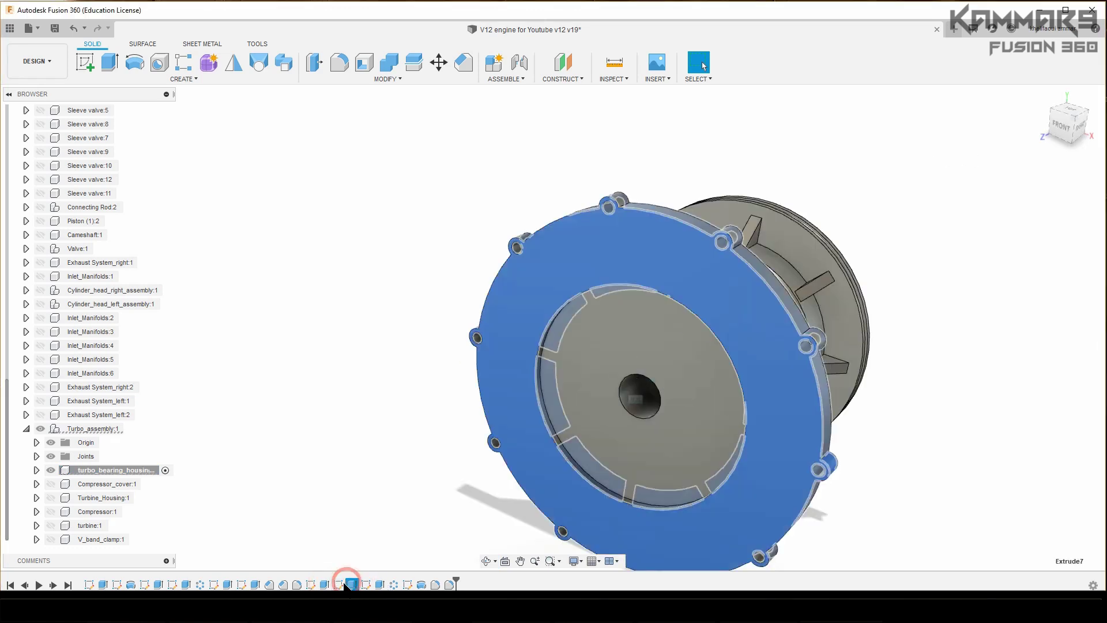
pyautogui.rightClick(338, 585)
pyautogui.click(371, 465)
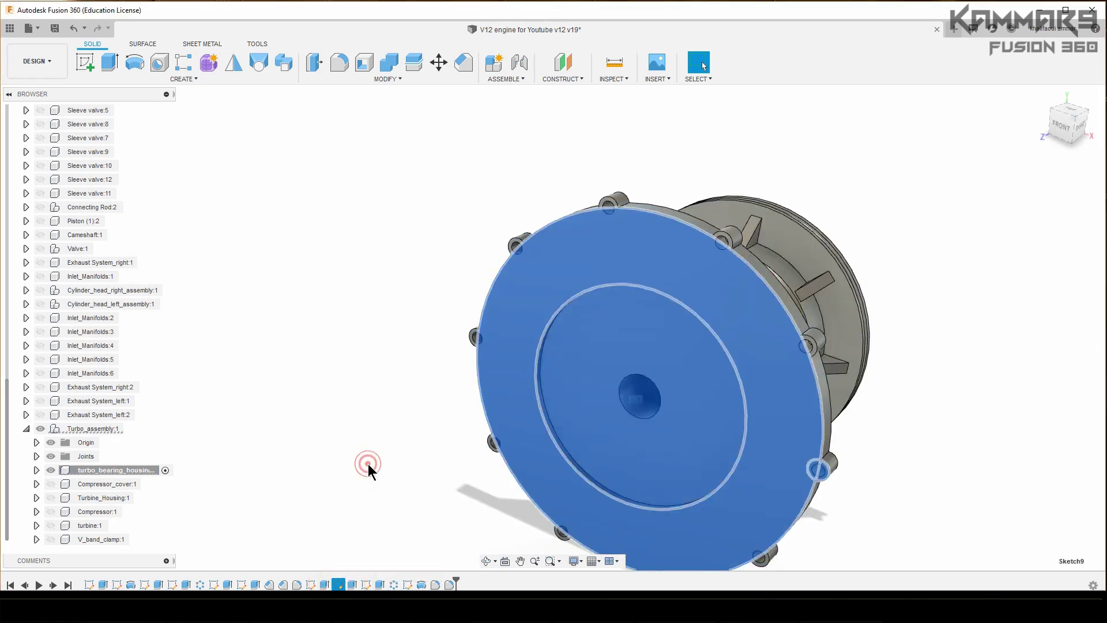
pyautogui.moveTo(685, 213)
pyautogui.keyDown('shift'); pyautogui.mouseDown(button='middle')
pyautogui.moveTo(649, 227)
pyautogui.moveTo(624, 256)
pyautogui.moveTo(682, 233)
pyautogui.moveTo(678, 224)
pyautogui.mouseUp(button='middle'); pyautogui.keyUp('shift')
pyautogui.click(1065, 125)
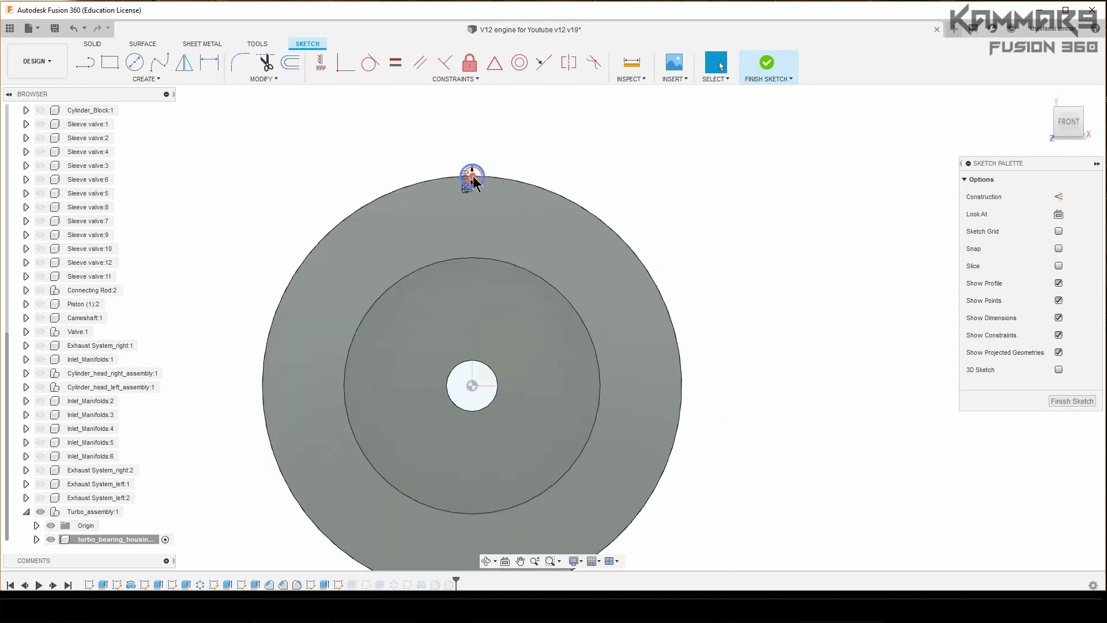
# - Free the 5 mm lug circle from its alignment constraint and move it clockwise along the large flange's rim
pyautogui.scroll(3, 473, 199)
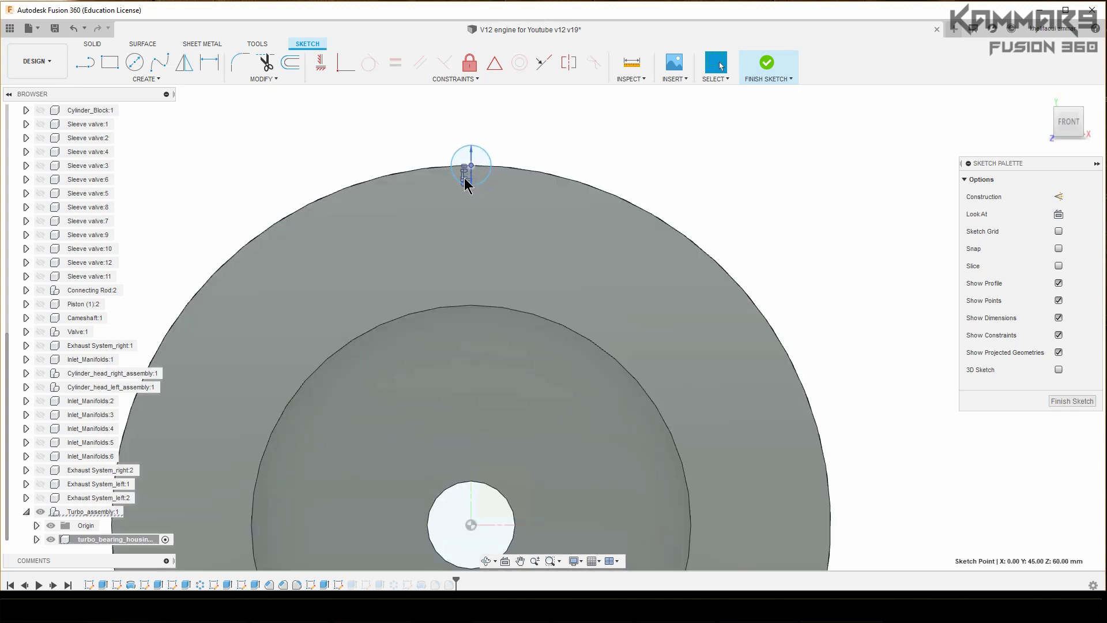
pyautogui.scroll(5, 468, 185)
pyautogui.moveTo(484, 168); pyautogui.dragTo(696, 185)
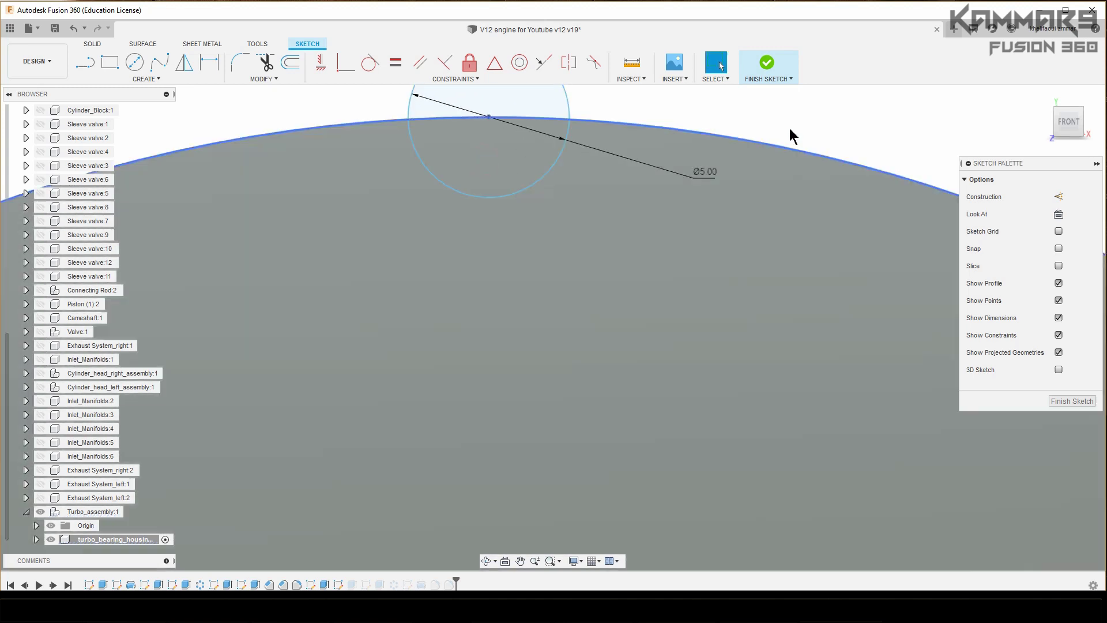
pyautogui.click(816, 106)
pyautogui.scroll(-2, 746, 346)
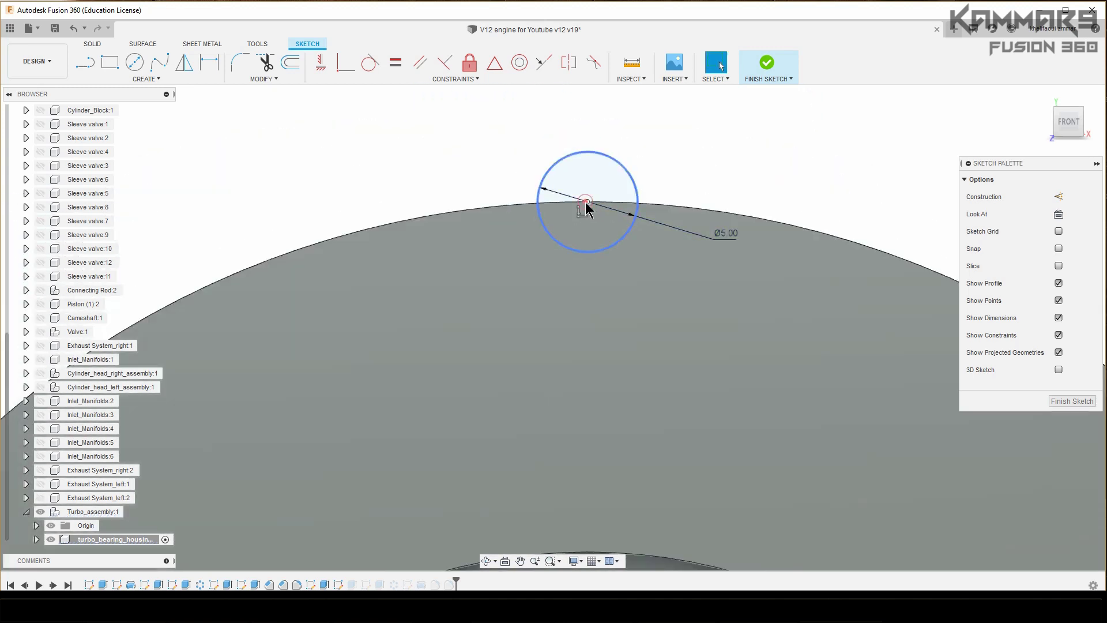
pyautogui.scroll(-2, 507, 190)
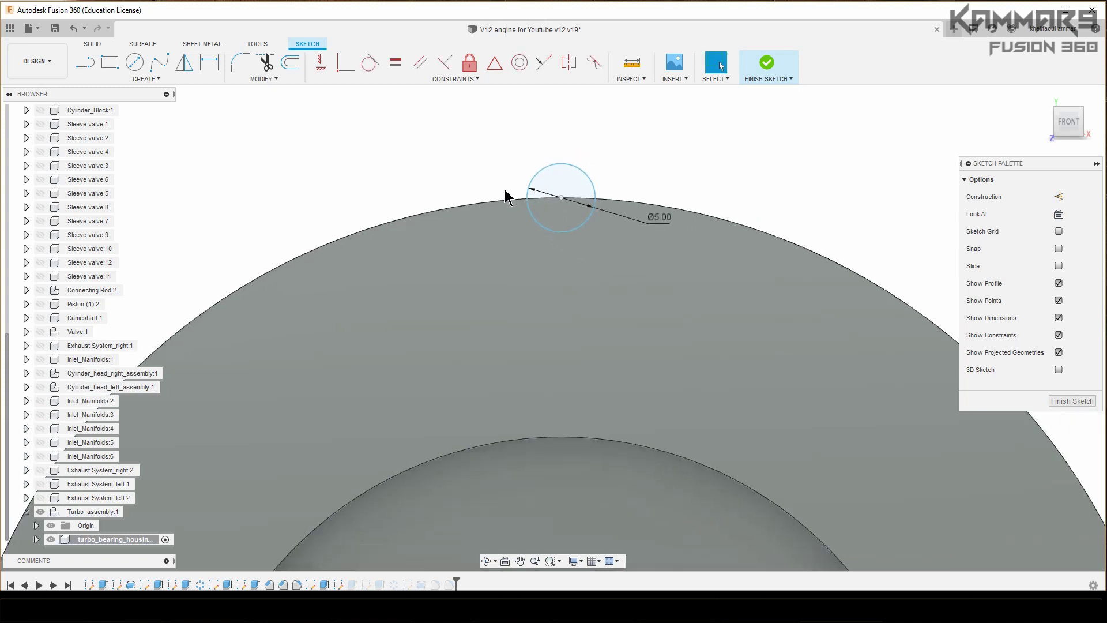
pyautogui.moveTo(566, 203)
pyautogui.mouseDown()
pyautogui.moveTo(725, 235)
pyautogui.moveTo(741, 255)
pyautogui.mouseUp()
pyautogui.scroll(-3, 570, 186)
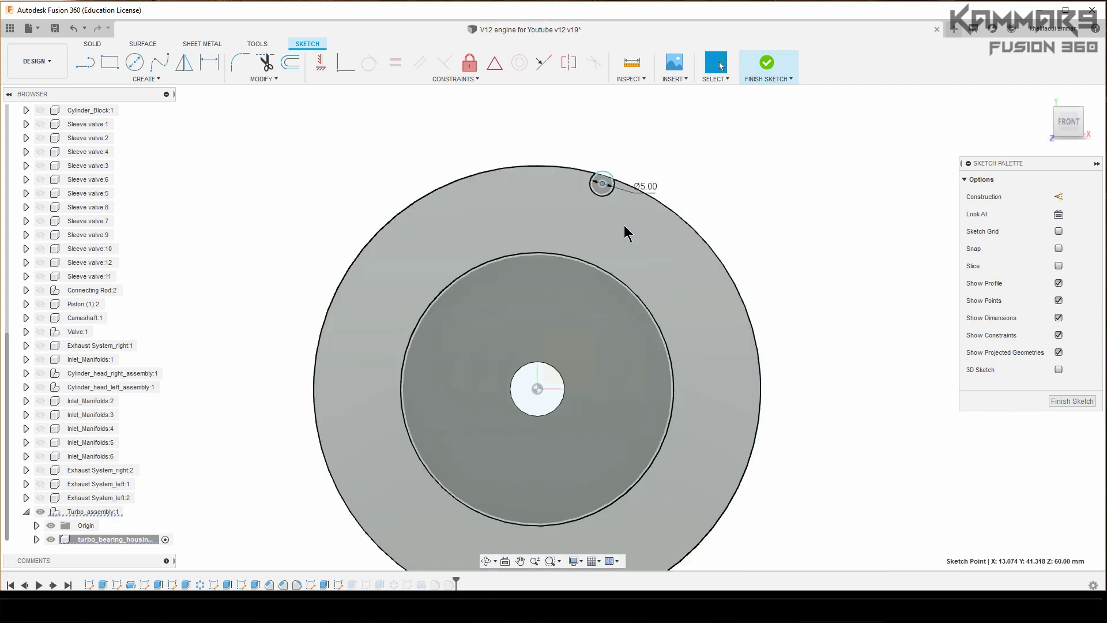
# - Constrain the lug circle's centre horizontally to the flange centre on the rim's right side and finish the sketch
pyautogui.click(321, 64)
pyautogui.click(537, 390)
pyautogui.click(760, 369)
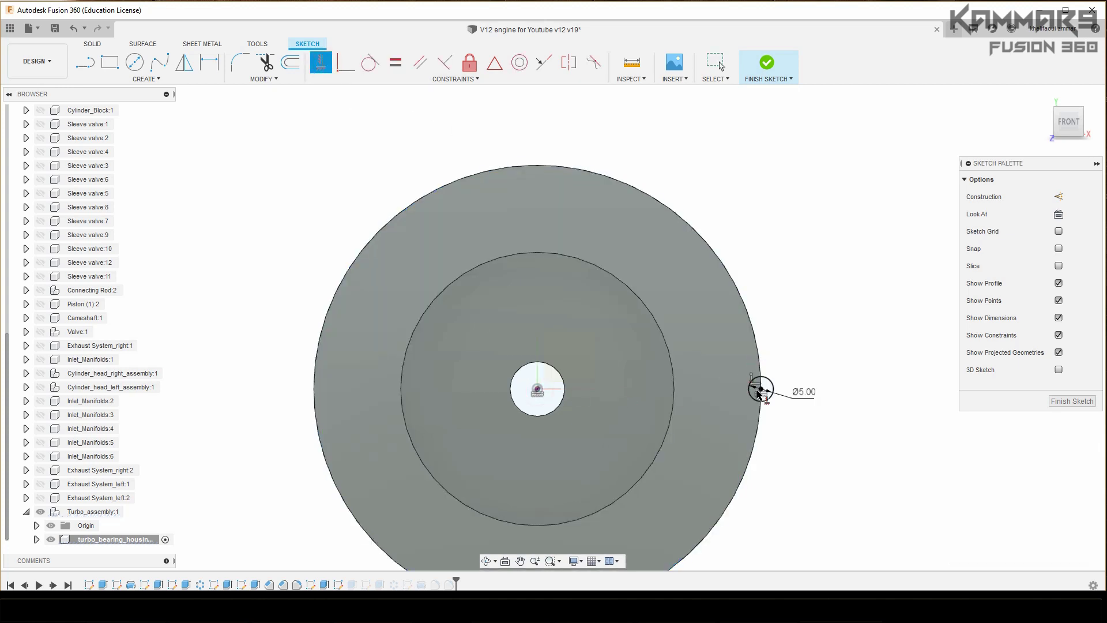
pyautogui.scroll(-2, 801, 326)
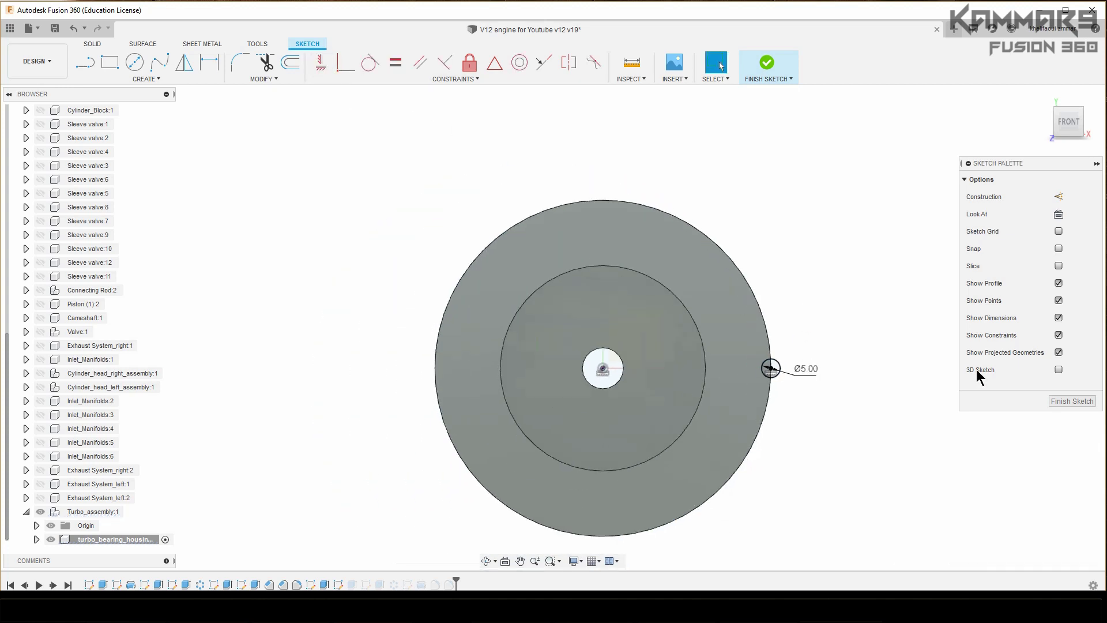
pyautogui.click(1068, 401)
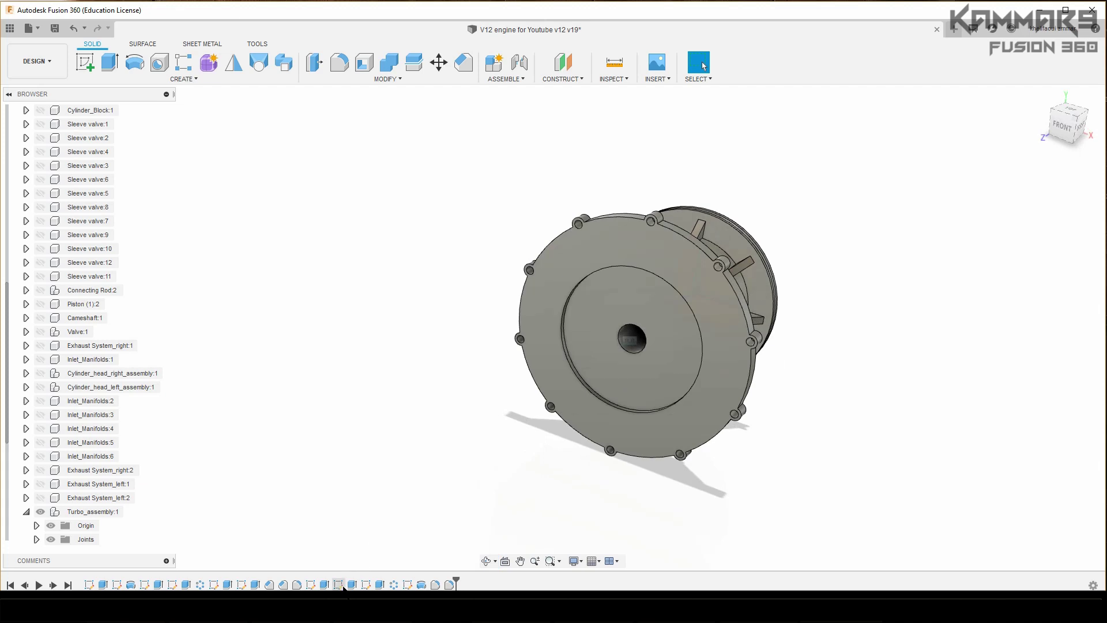
# - Show the compressor cover again and check its bolt lugs against those of the bearing housing
pyautogui.scroll(-3, 65, 501)
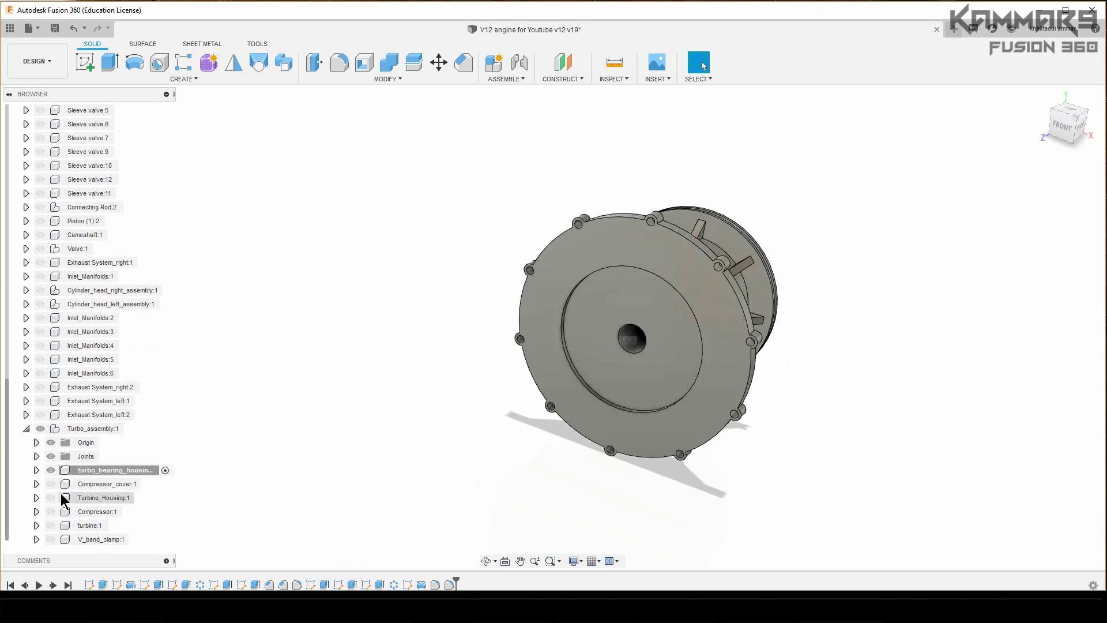
pyautogui.click(51, 484)
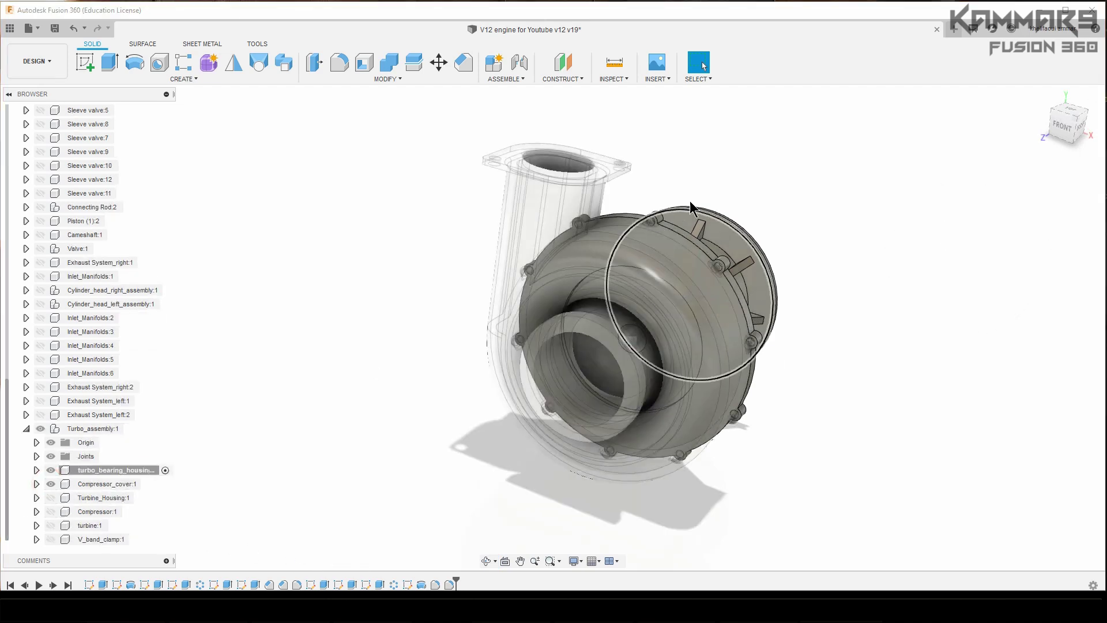
pyautogui.scroll(4, 691, 200)
pyautogui.moveTo(669, 206)
pyautogui.keyDown('shift'); pyautogui.mouseDown(button='middle')
pyautogui.moveTo(605, 232)
pyautogui.moveTo(651, 212)
pyautogui.mouseUp(button='middle'); pyautogui.keyUp('shift')
pyautogui.scroll(-4, 683, 255)
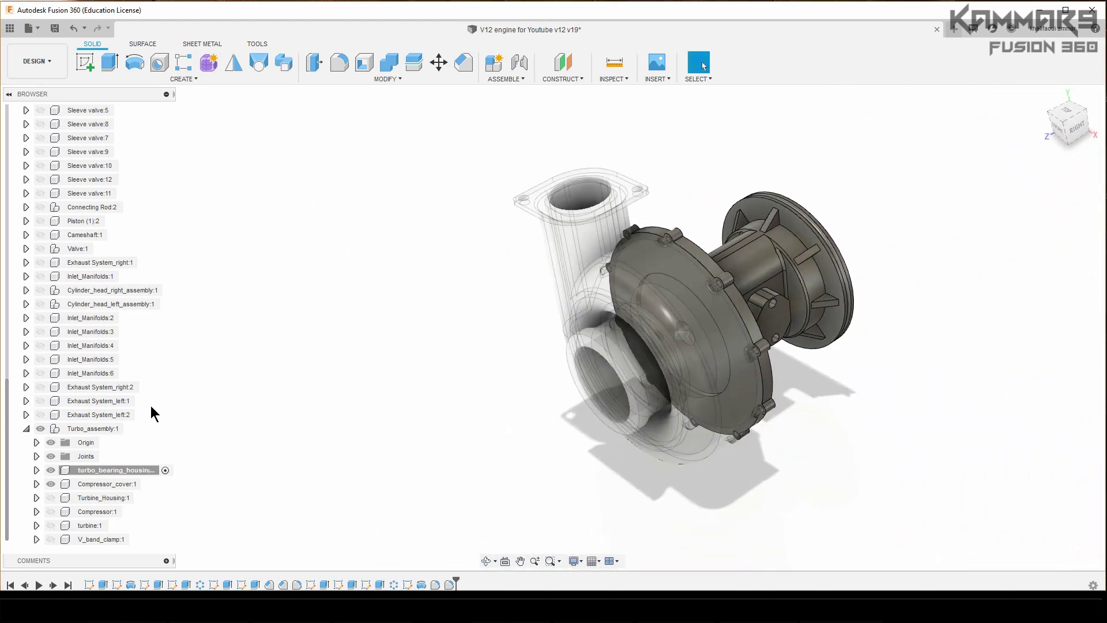
# - Show the turbine housing, compressor, turbine and V-band clamp, and activate the Turbo_assembly component
pyautogui.click(51, 497)
pyautogui.click(51, 511)
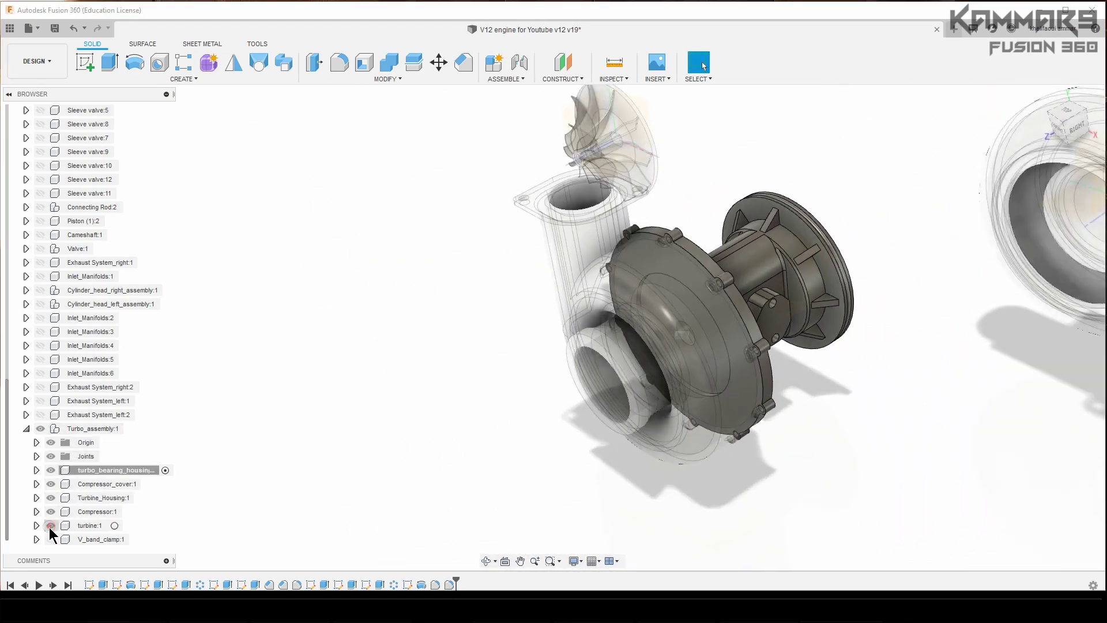
pyautogui.click(50, 526)
pyautogui.click(51, 539)
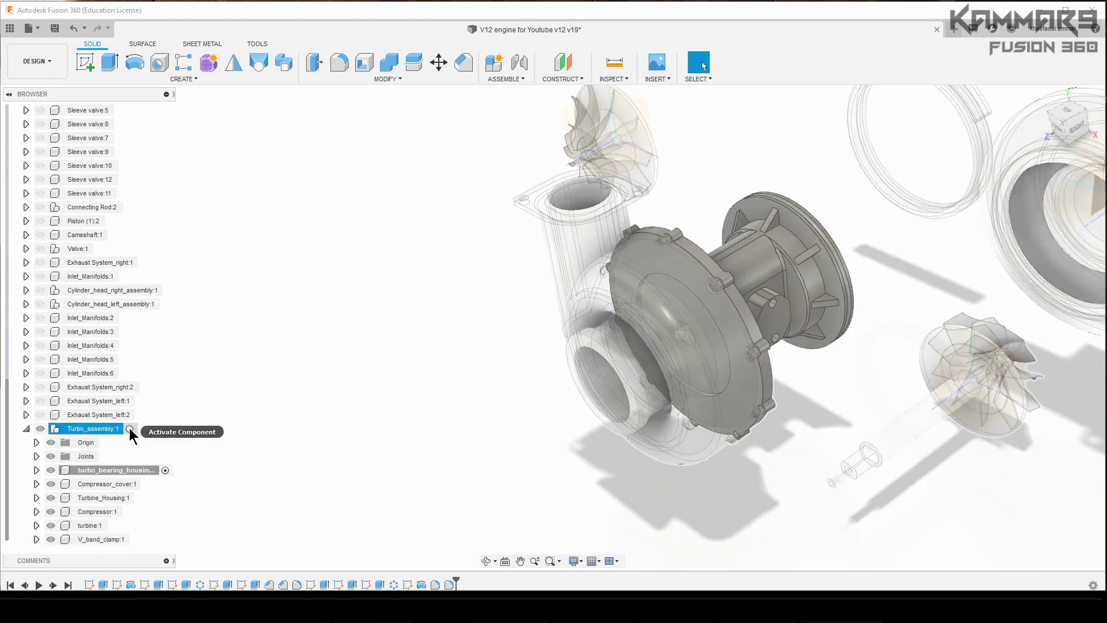
pyautogui.click(130, 428)
pyautogui.click(396, 414)
pyautogui.scroll(-3, 675, 256)
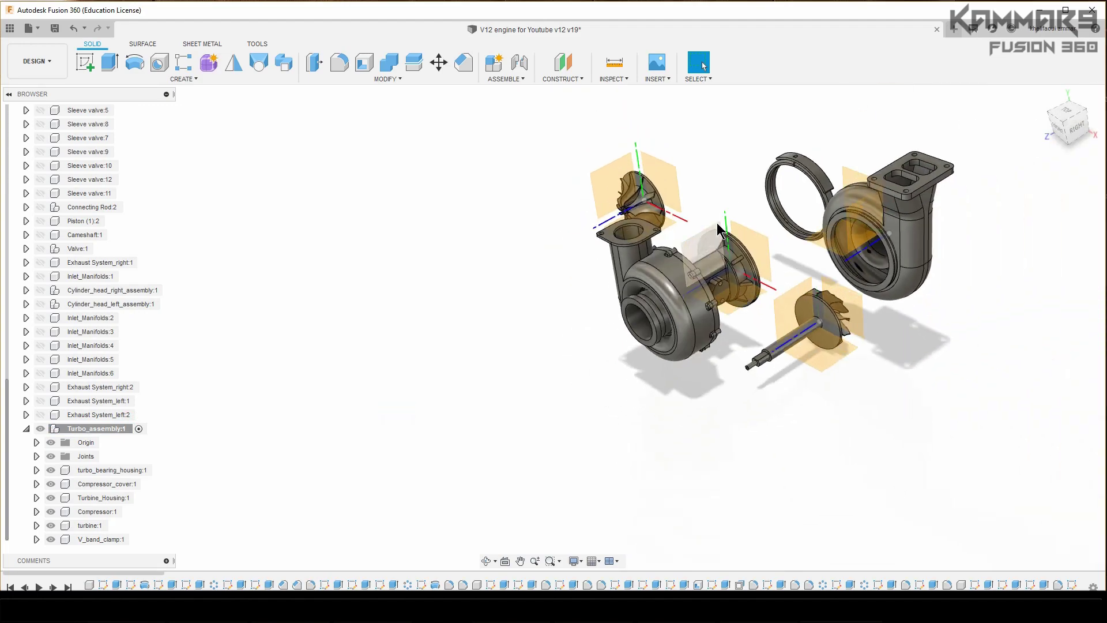
# - Examine the bolt lugs between the compressor cover and bearing housing, and the layout of the components still waiting for joints
pyautogui.keyDown('shift'); pyautogui.moveTo(692, 248); pyautogui.dragTo(538, 263, button='middle'); pyautogui.keyUp('shift')
pyautogui.scroll(2, 705, 237)
pyautogui.scroll(-2, 620, 280)
pyautogui.scroll(3, 638, 279)
pyautogui.scroll(2, 590, 252)
pyautogui.scroll(-5, 748, 325)
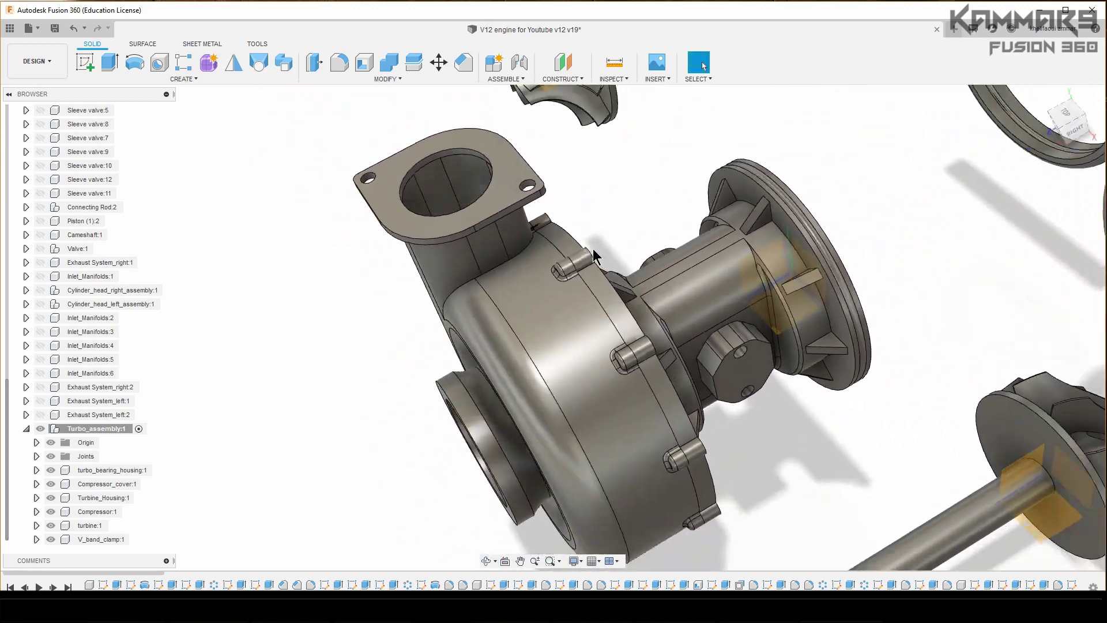
pyautogui.press('Escape')
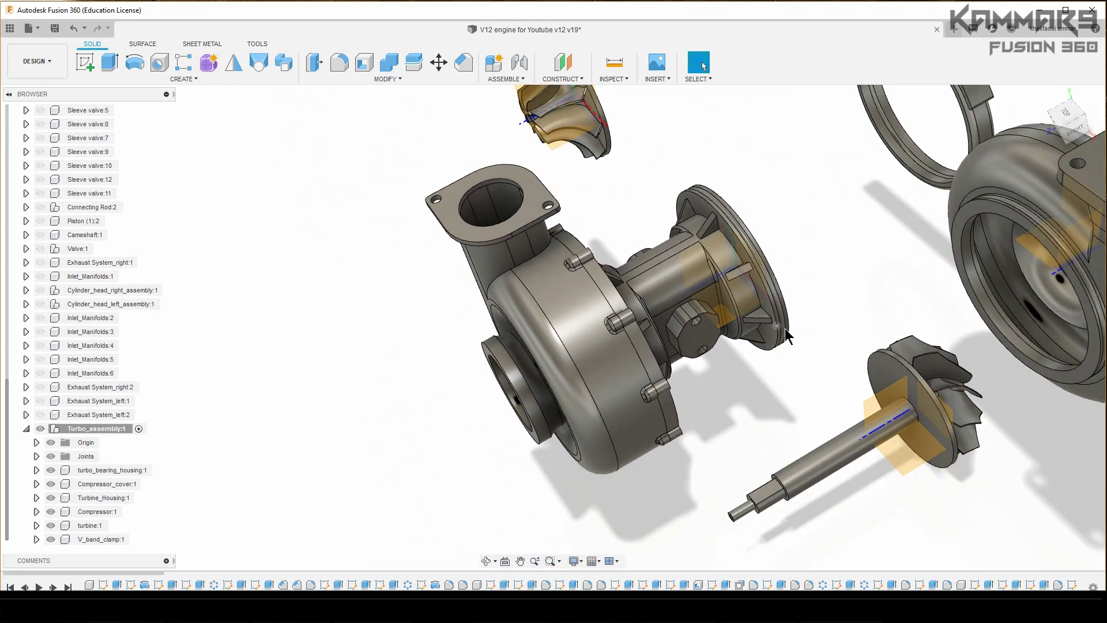
pyautogui.scroll(-3, 807, 323)
pyautogui.keyDown('shift'); pyautogui.moveTo(822, 312); pyautogui.dragTo(1032, 368, button='middle'); pyautogui.keyUp('shift')
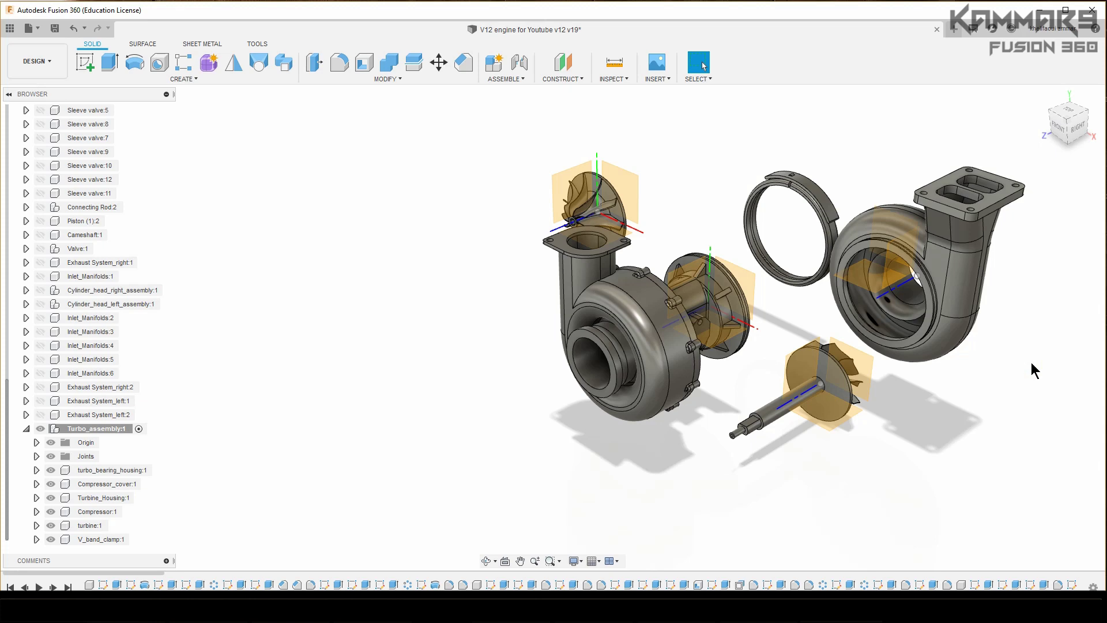
pyautogui.scroll(2, 888, 268)
pyautogui.keyDown('shift'); pyautogui.moveTo(981, 248); pyautogui.dragTo(983, 328, button='middle'); pyautogui.keyUp('shift')
pyautogui.keyDown('shift'); pyautogui.moveTo(1018, 449); pyautogui.dragTo(977, 324, button='middle'); pyautogui.keyUp('shift')
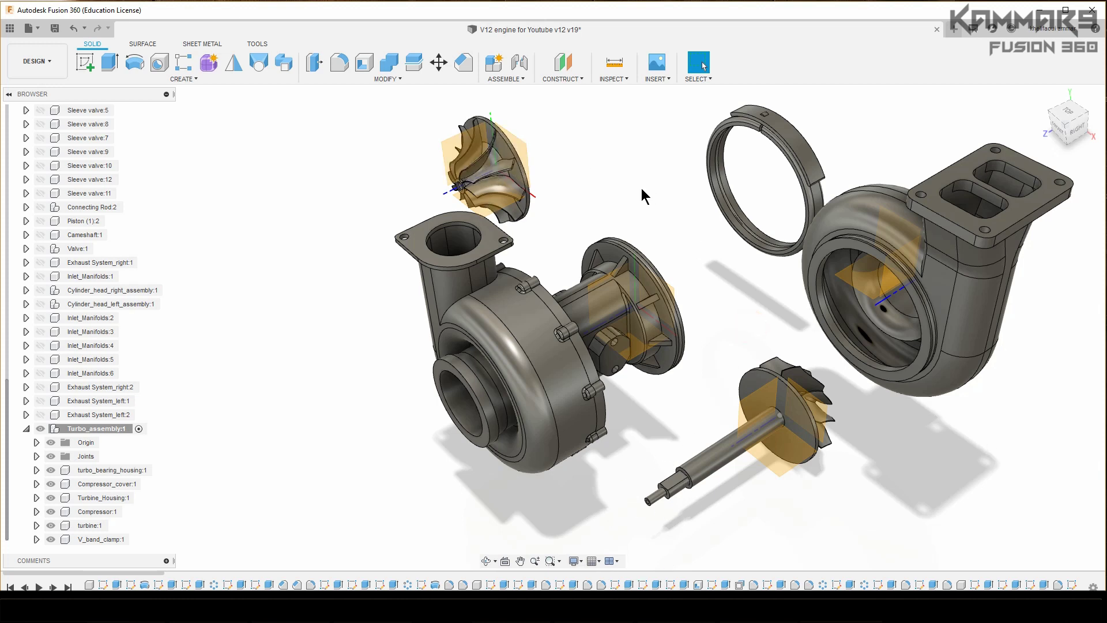
# - Join the centre of the compressor wheel's back face to the turbine shaft's shoulder with a 0 degree angle and zero offsets
pyautogui.click(523, 70)
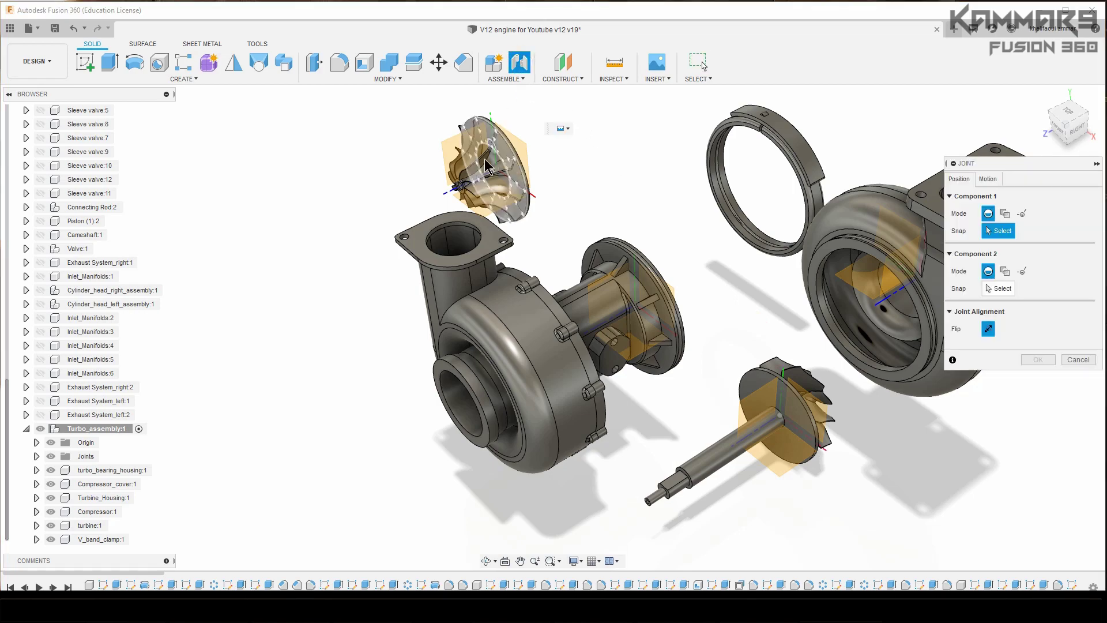
pyautogui.keyDown('shift'); pyautogui.moveTo(522, 124); pyautogui.dragTo(461, 203, button='middle'); pyautogui.keyUp('shift')
pyautogui.scroll(5, 548, 147)
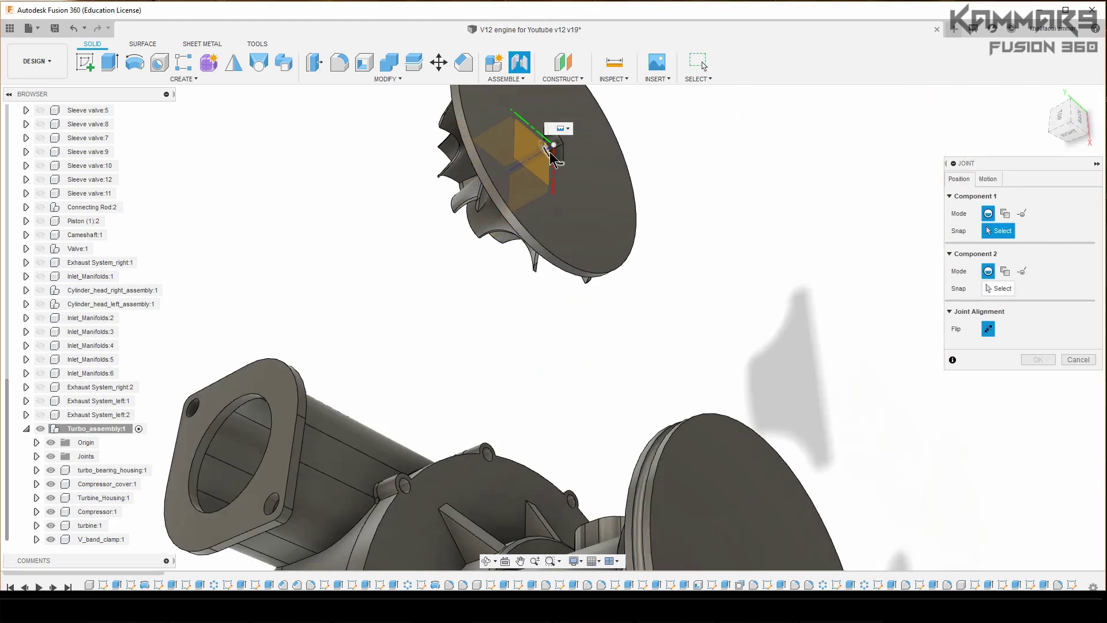
pyautogui.click(554, 145)
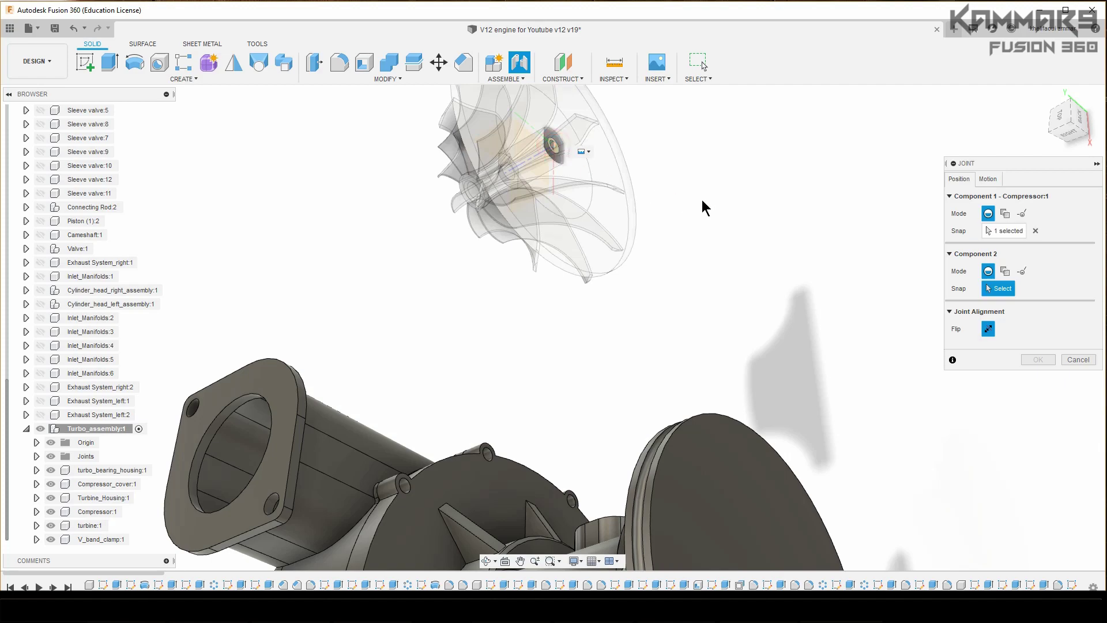
pyautogui.scroll(-5, 701, 199)
pyautogui.keyDown('shift'); pyautogui.moveTo(612, 268); pyautogui.dragTo(673, 233, button='middle'); pyautogui.keyUp('shift')
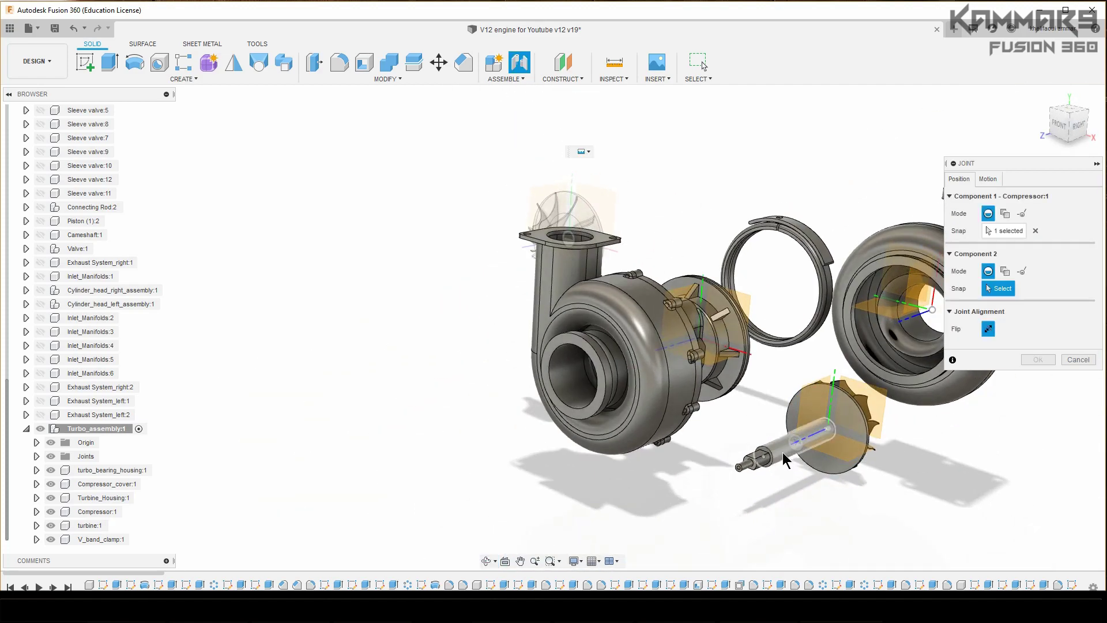
pyautogui.scroll(5, 781, 454)
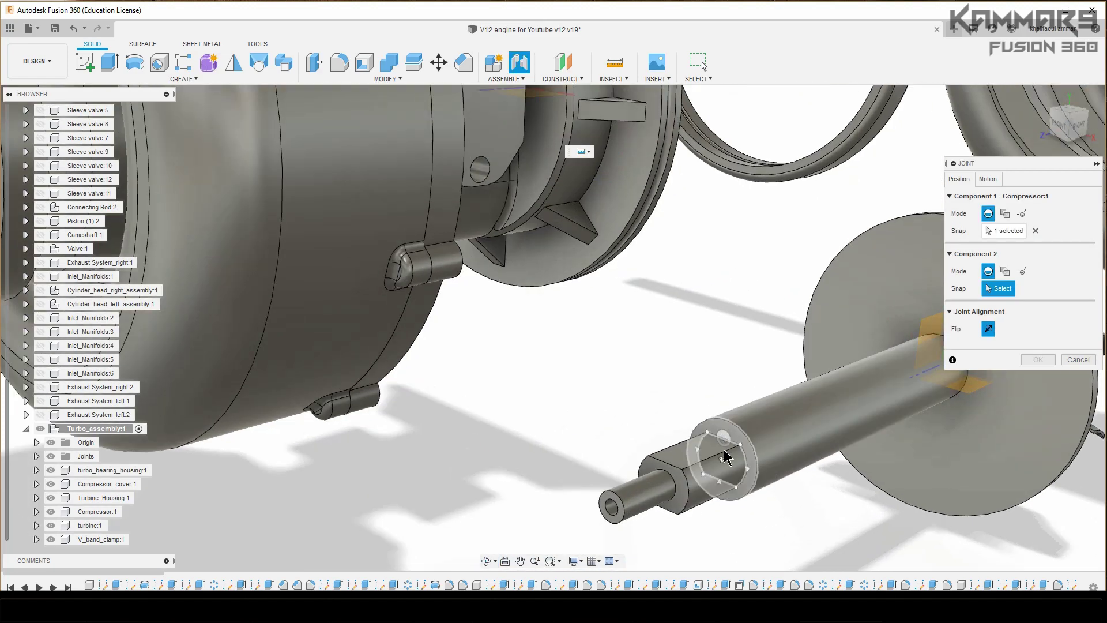
pyautogui.click(723, 462)
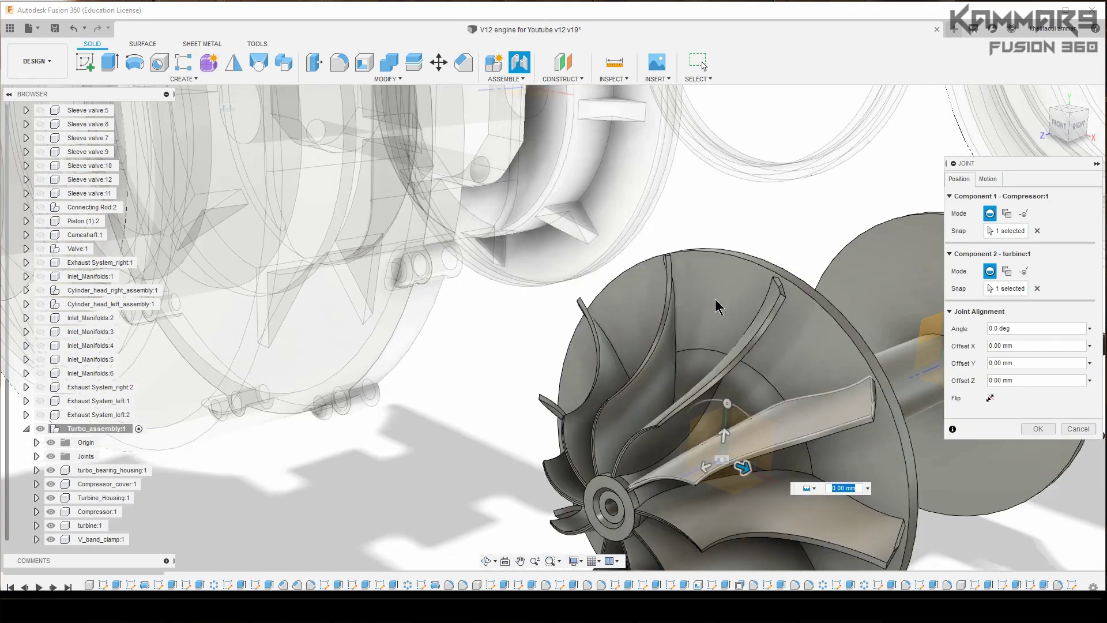
pyautogui.scroll(-4, 666, 268)
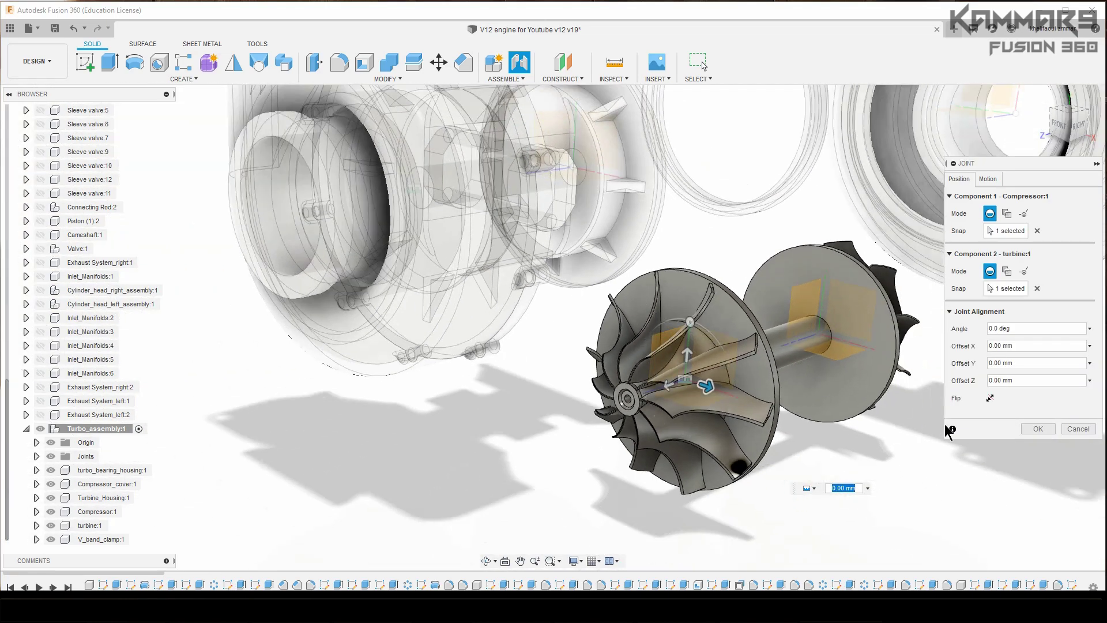
pyautogui.click(1024, 429)
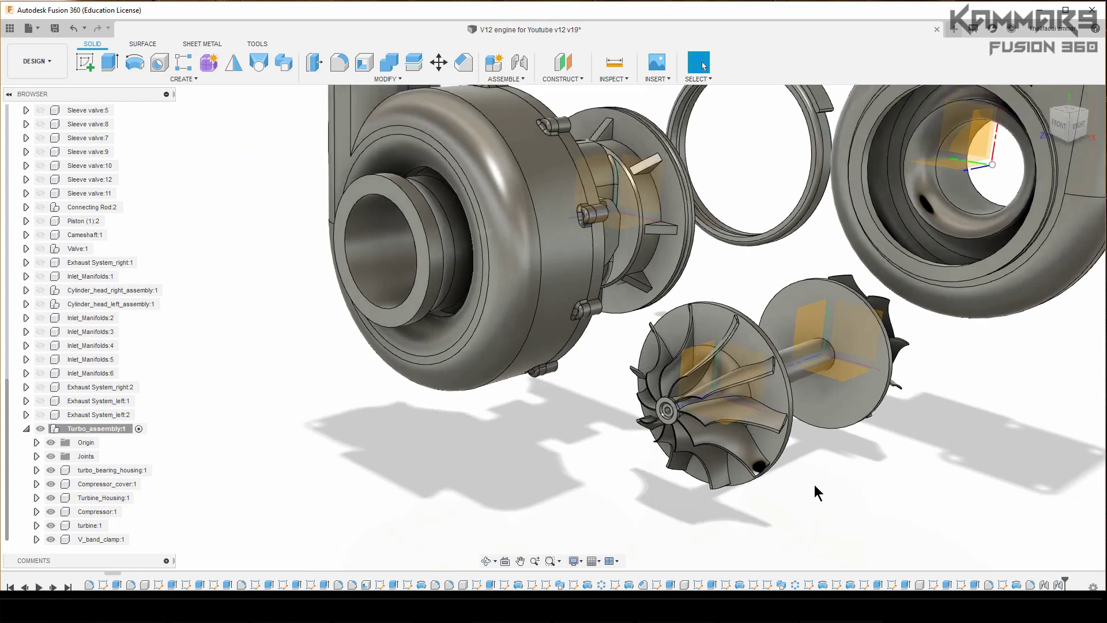
# - Join the centre of the turbine housing's round mounting opening to the centre of the bearing housing's turbine-side face at 180 degrees with zero offsets
pyautogui.scroll(-4, 816, 433)
pyautogui.moveTo(791, 315)
pyautogui.keyDown('shift'); pyautogui.mouseDown(button='middle')
pyautogui.moveTo(804, 343)
pyautogui.moveTo(783, 325)
pyautogui.mouseUp(button='middle'); pyautogui.keyUp('shift')
pyautogui.scroll(3, 946, 254)
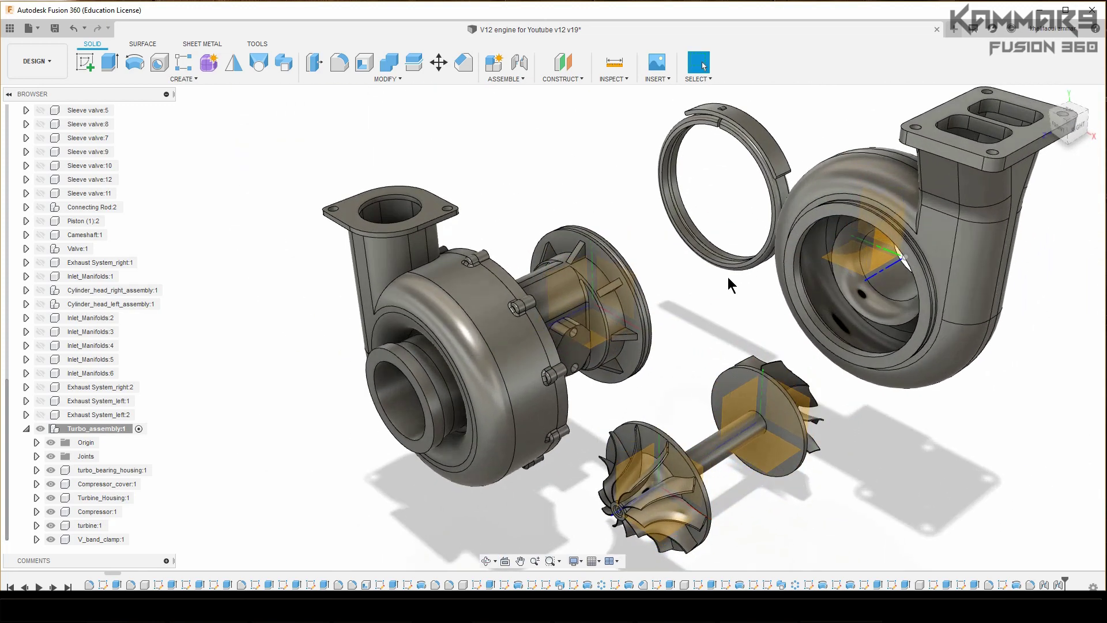
pyautogui.click(727, 278)
pyautogui.click(519, 62)
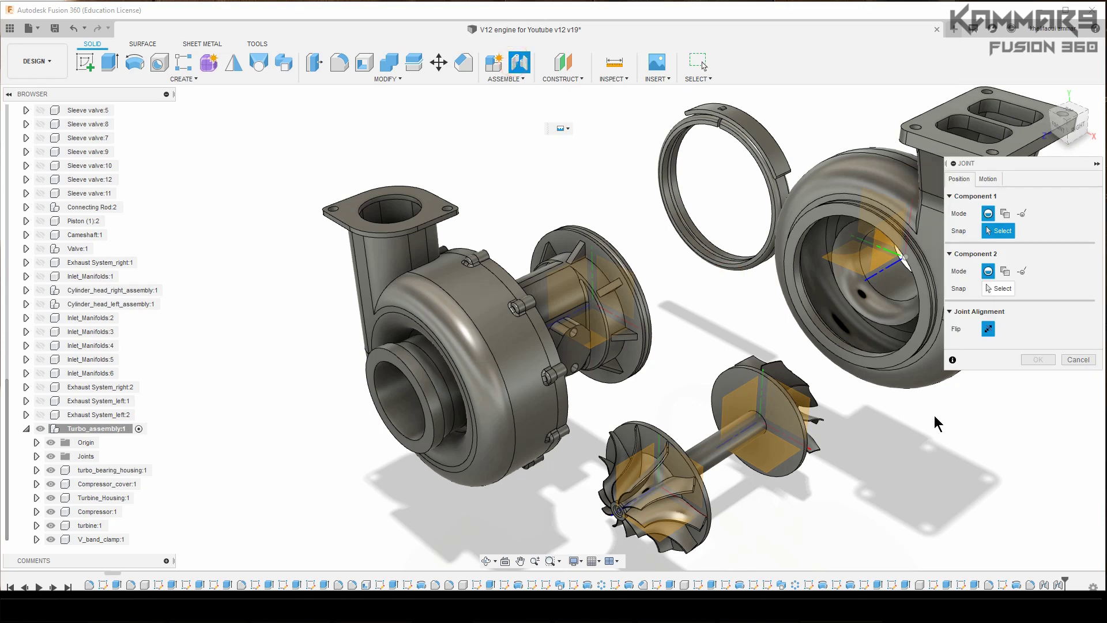
pyautogui.scroll(3, 939, 410)
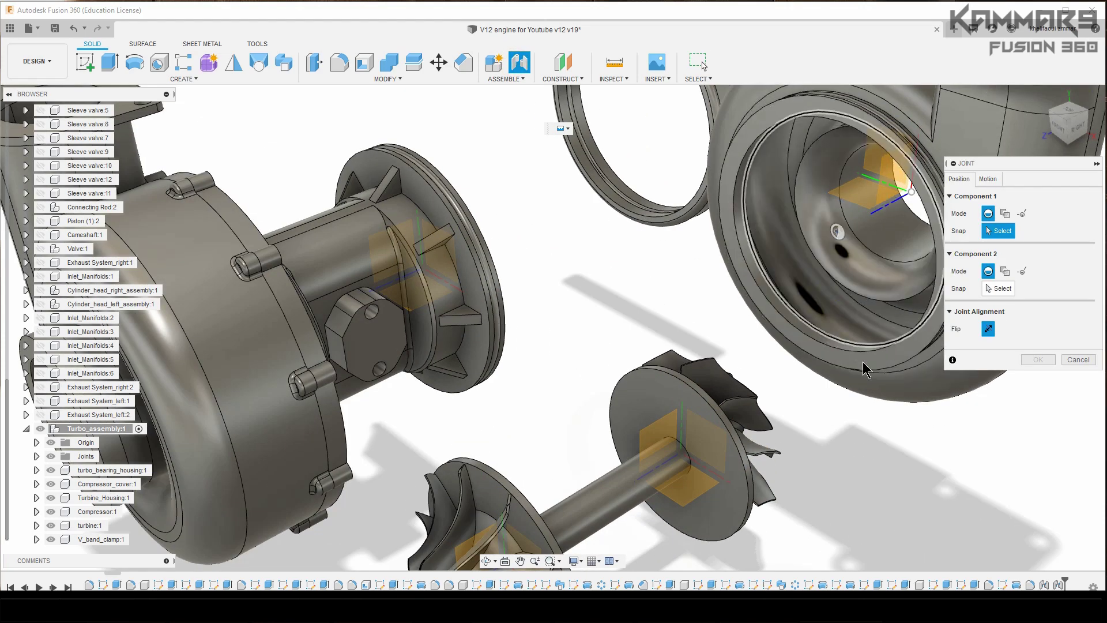
pyautogui.click(827, 237)
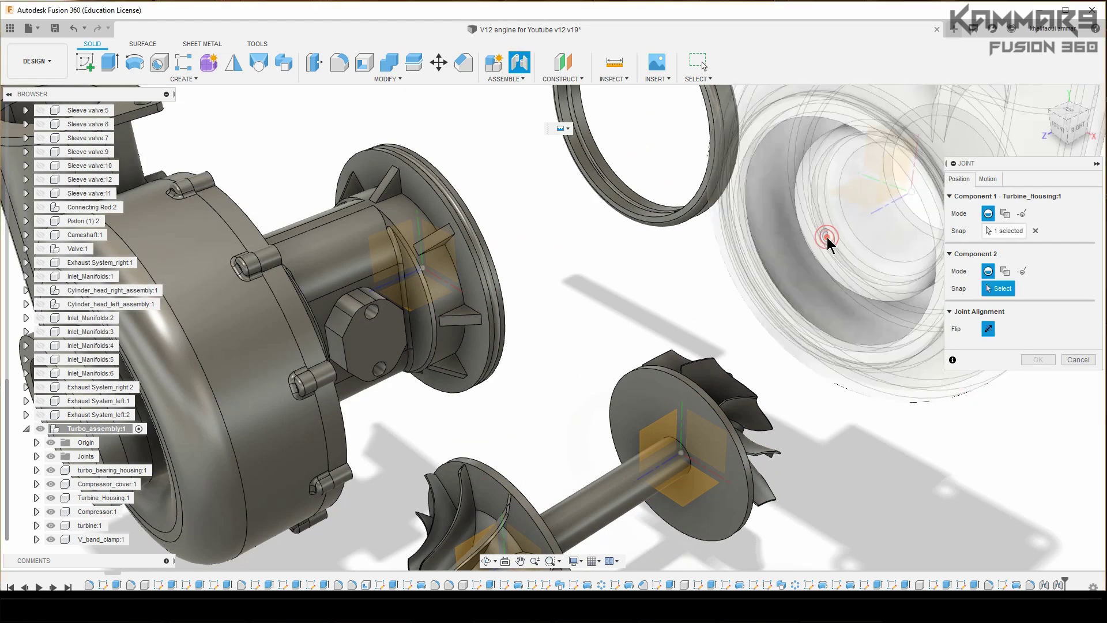
pyautogui.scroll(-3, 493, 272)
pyautogui.moveTo(493, 272)
pyautogui.keyDown('shift'); pyautogui.mouseDown(button='middle')
pyautogui.moveTo(444, 321)
pyautogui.moveTo(505, 283)
pyautogui.mouseUp(button='middle'); pyautogui.keyUp('shift')
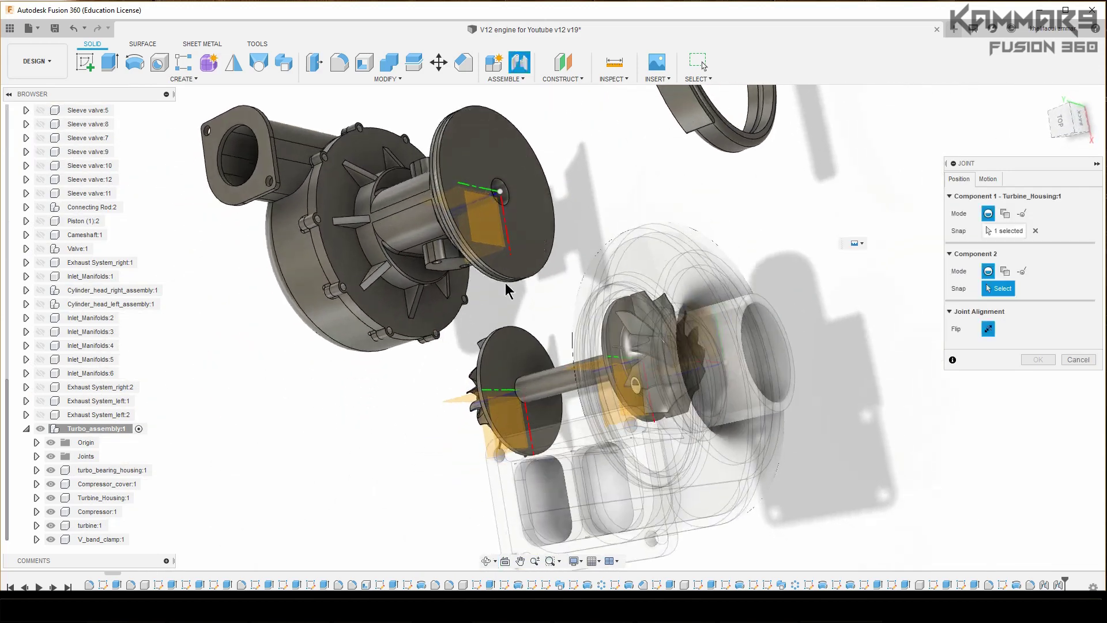
pyautogui.click(500, 193)
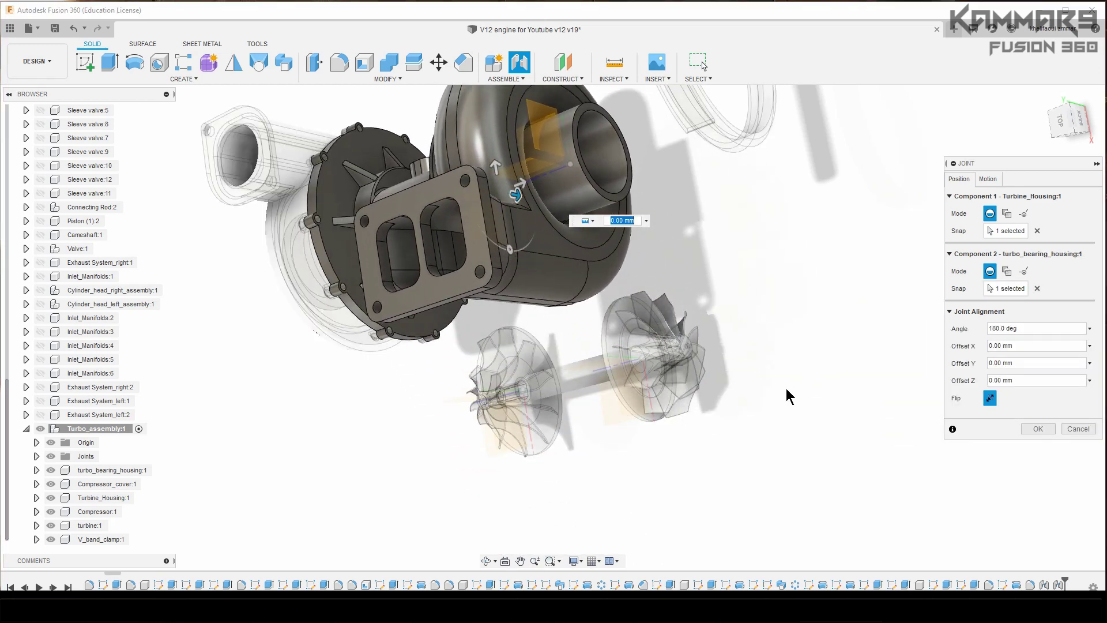
pyautogui.scroll(-3, 788, 379)
pyautogui.keyDown('shift'); pyautogui.moveTo(783, 401); pyautogui.dragTo(819, 372, button='middle'); pyautogui.keyUp('shift')
pyautogui.click(1044, 429)
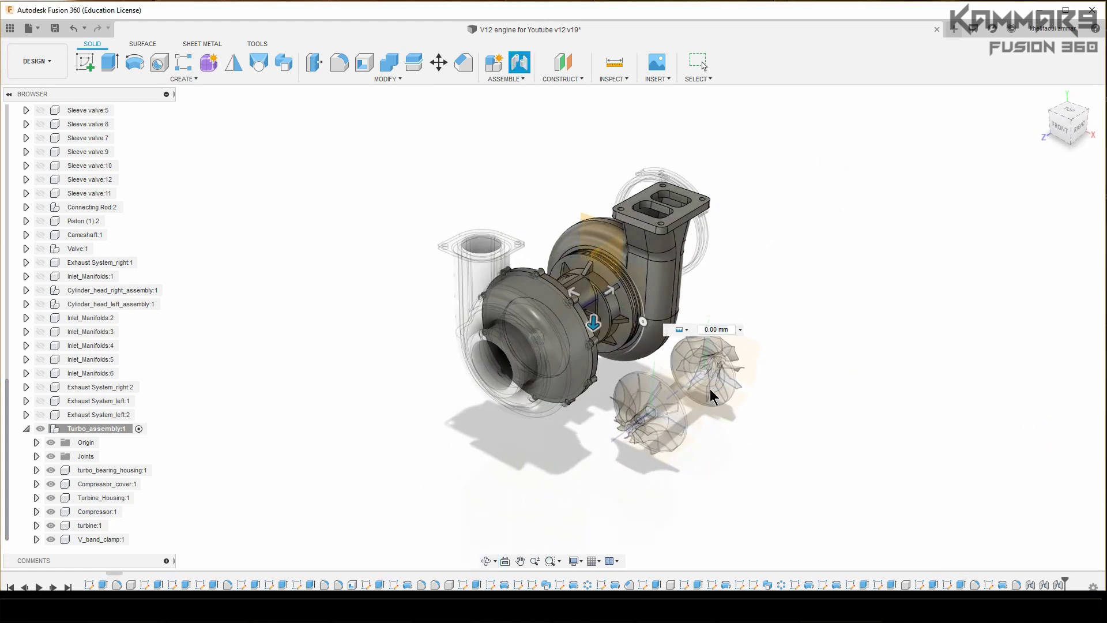
pyautogui.scroll(3, 545, 323)
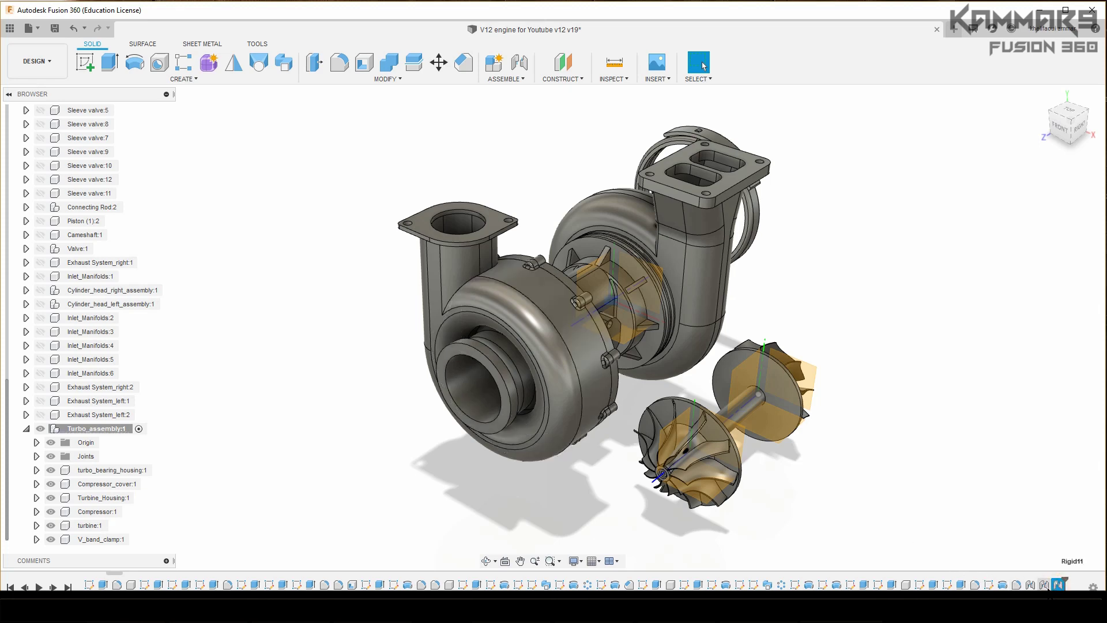
# - Start a joint on the V-band clamp, using the centre between its two opposite side faces as the first joint origin
pyautogui.click(1046, 586)
pyautogui.doubleClick(1045, 586)
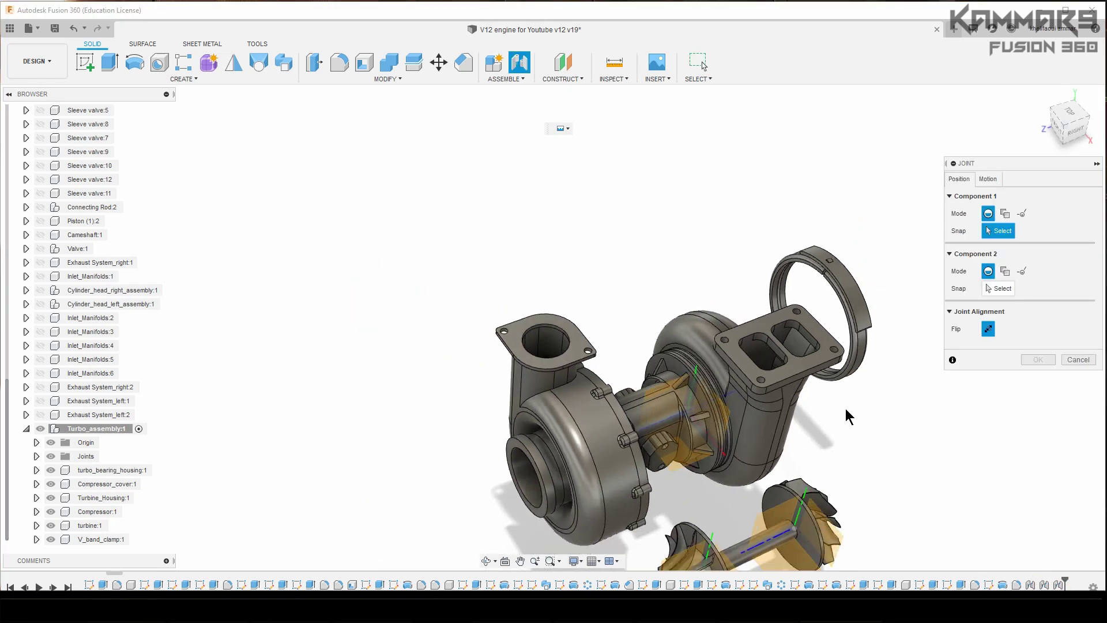
pyautogui.click(1005, 215)
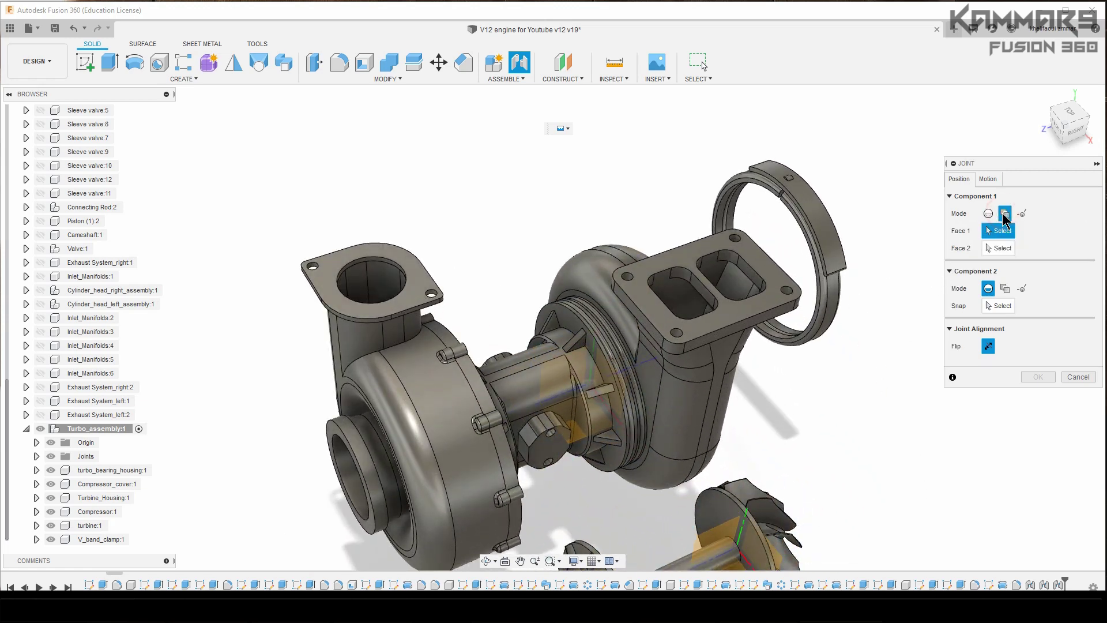
pyautogui.scroll(5, 860, 311)
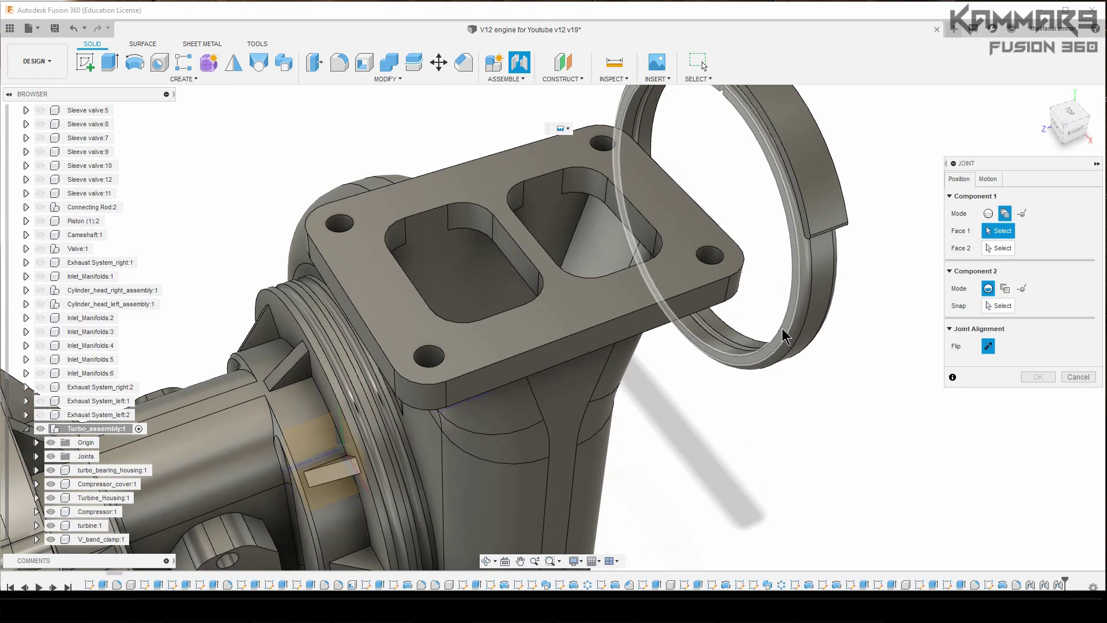
pyautogui.click(782, 329)
pyautogui.scroll(-2, 786, 363)
pyautogui.keyDown('shift'); pyautogui.moveTo(751, 387); pyautogui.dragTo(714, 397, button='middle'); pyautogui.keyUp('shift')
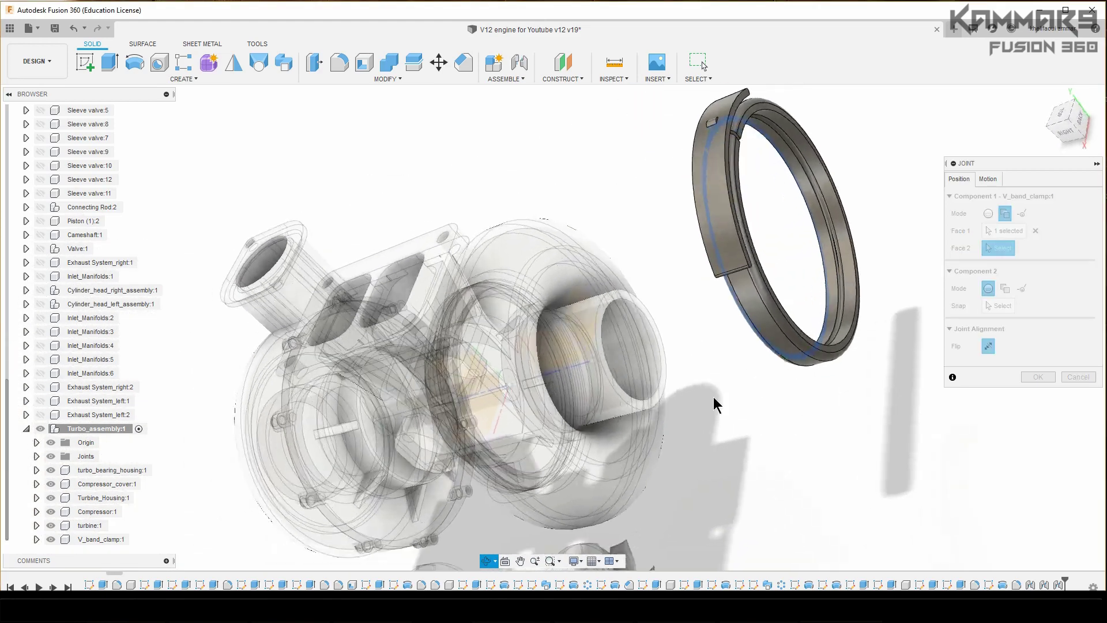
pyautogui.click(833, 347)
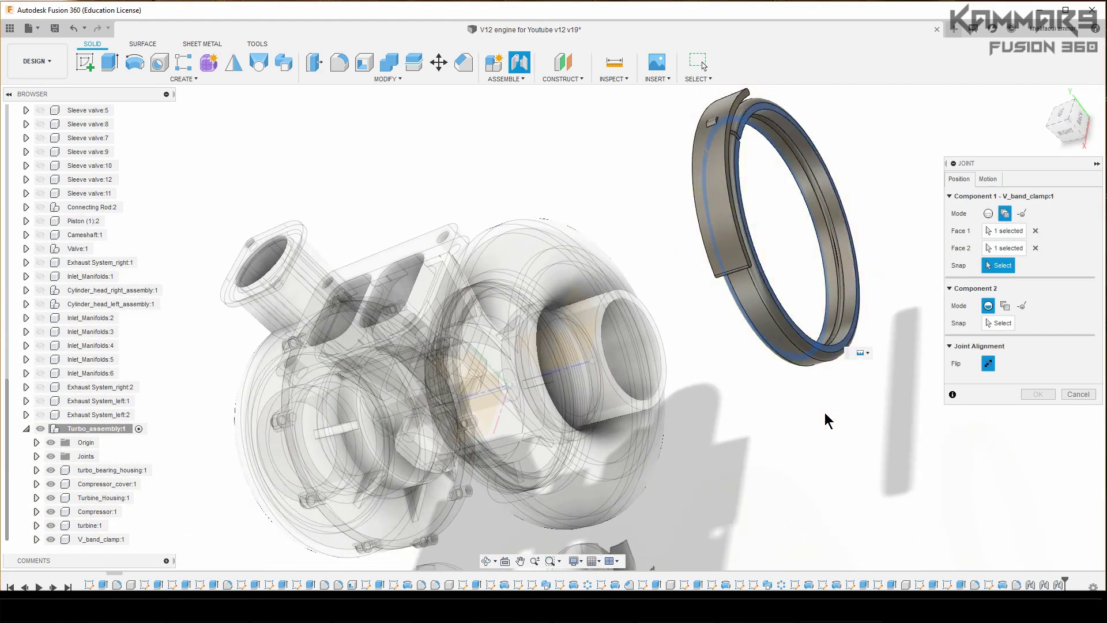
pyautogui.keyDown('shift'); pyautogui.moveTo(826, 414); pyautogui.dragTo(857, 379, button='middle'); pyautogui.keyUp('shift')
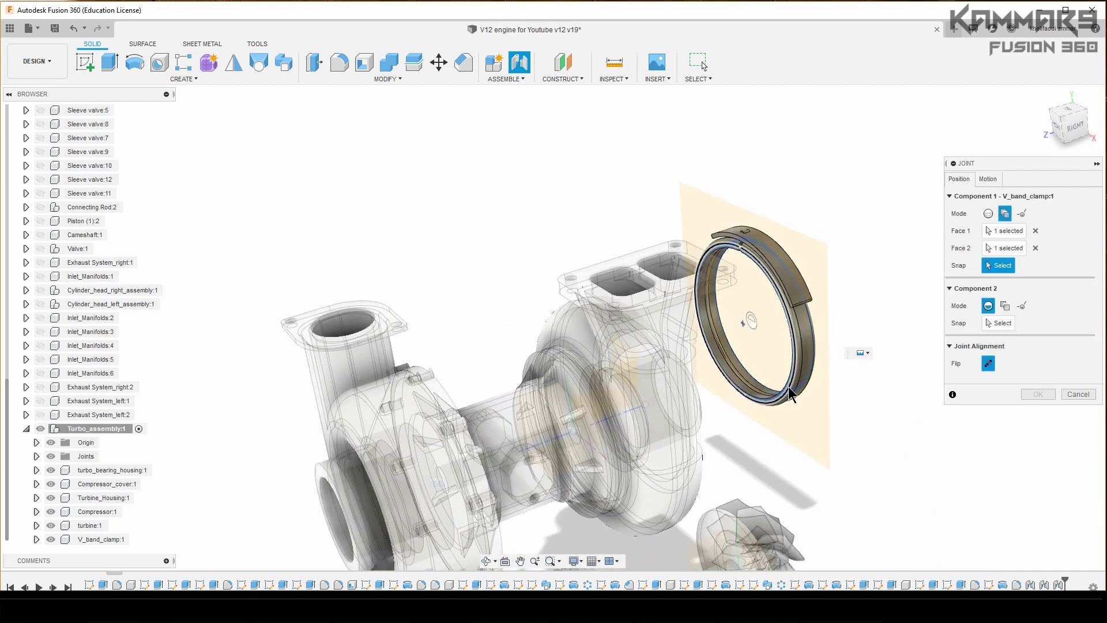
pyautogui.click(751, 330)
# - Hide the bearing housing and snap the V-band clamp to the centre of the turbine housing's flange opening
pyautogui.moveTo(769, 398)
pyautogui.keyDown('shift'); pyautogui.mouseDown(button='middle')
pyautogui.moveTo(745, 457)
pyautogui.moveTo(765, 382)
pyautogui.mouseUp(button='middle'); pyautogui.keyUp('shift')
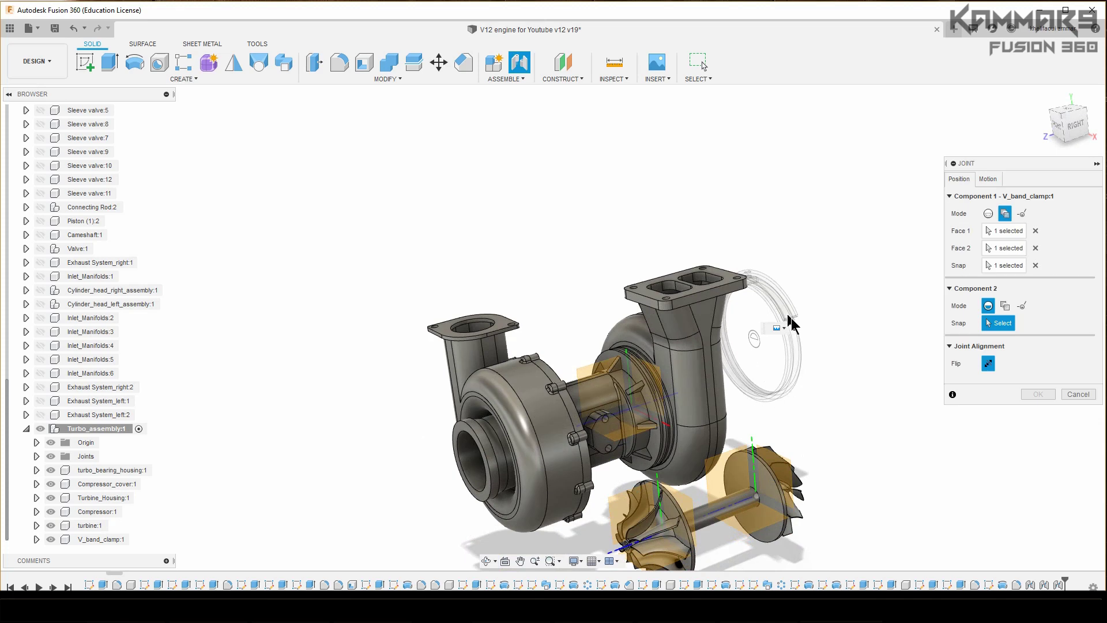
pyautogui.click(1005, 305)
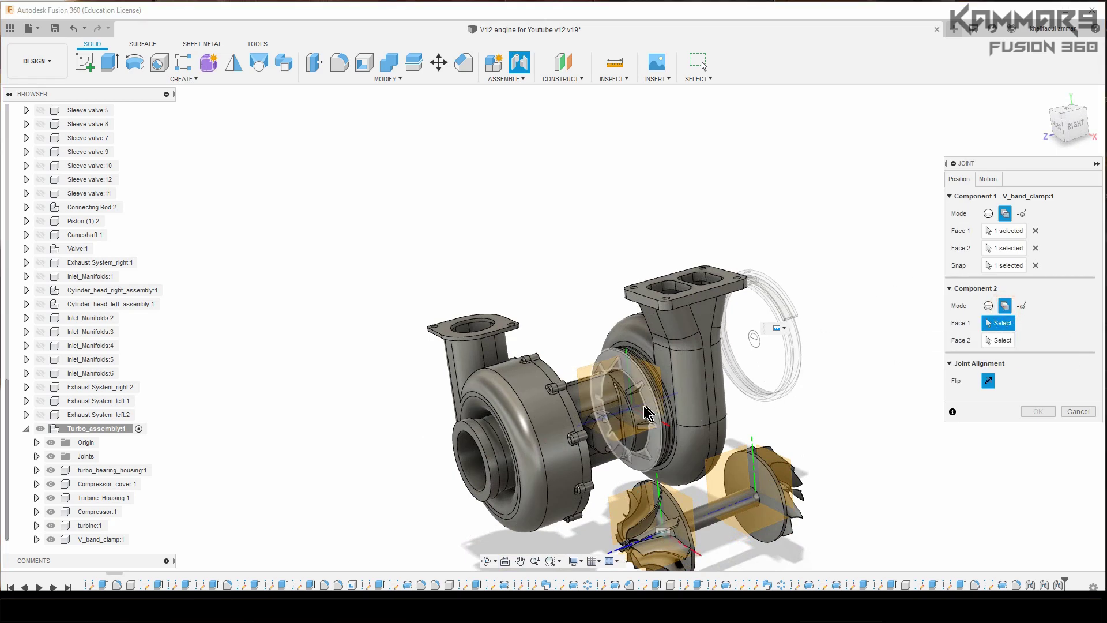
pyautogui.scroll(5, 664, 397)
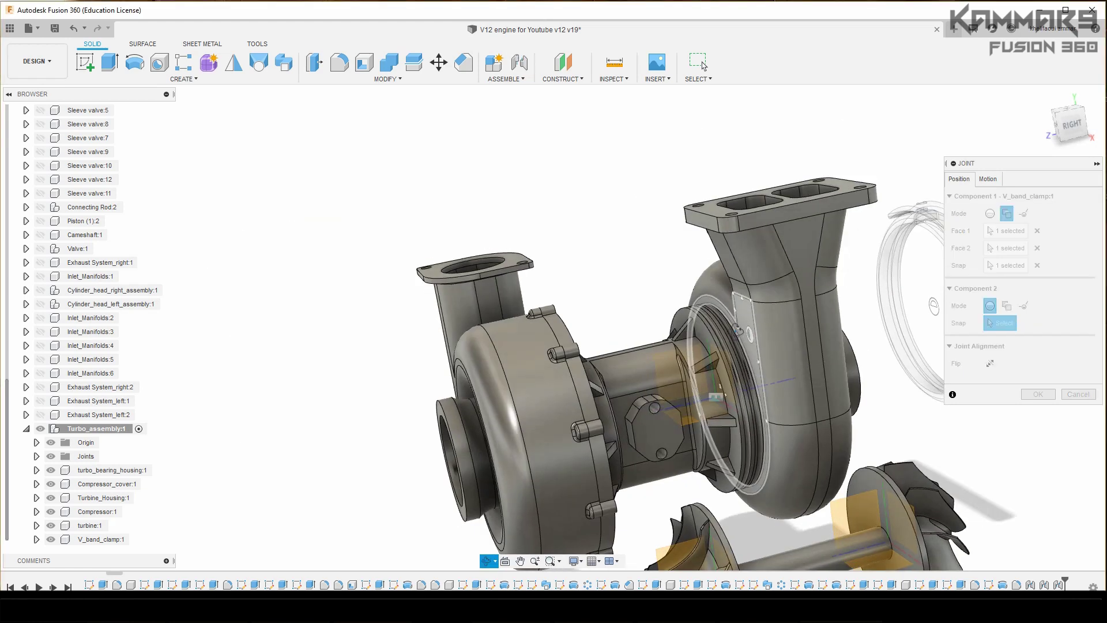
pyautogui.moveTo(737, 336)
pyautogui.keyDown('shift'); pyautogui.mouseDown(button='middle')
pyautogui.moveTo(684, 333)
pyautogui.moveTo(747, 331)
pyautogui.mouseUp(button='middle'); pyautogui.keyUp('shift')
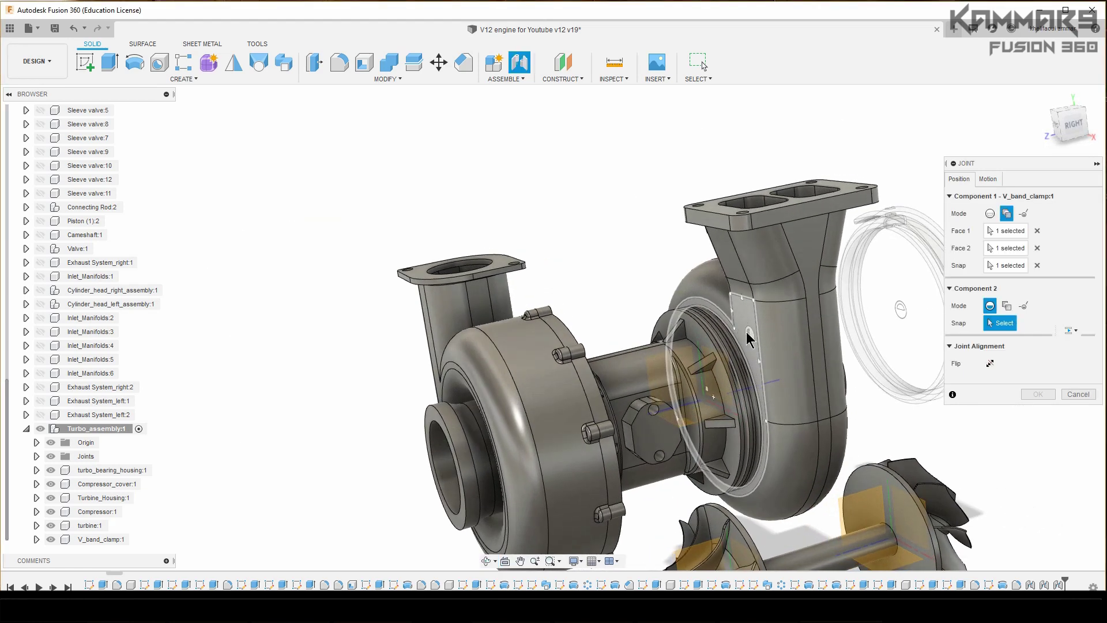
pyautogui.click(50, 470)
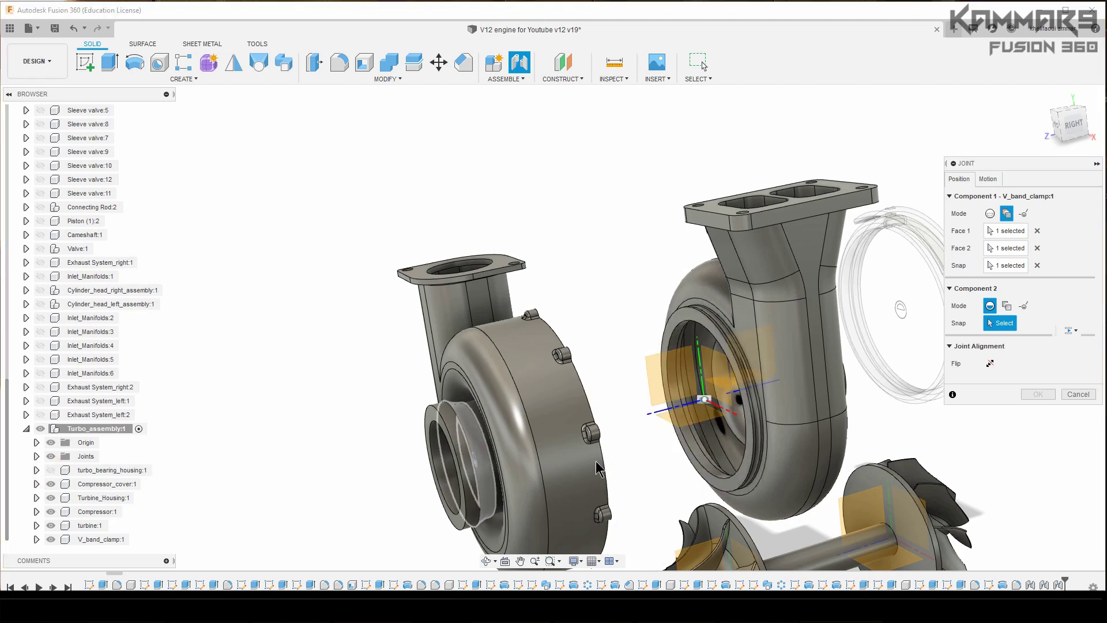
pyautogui.scroll(3, 754, 456)
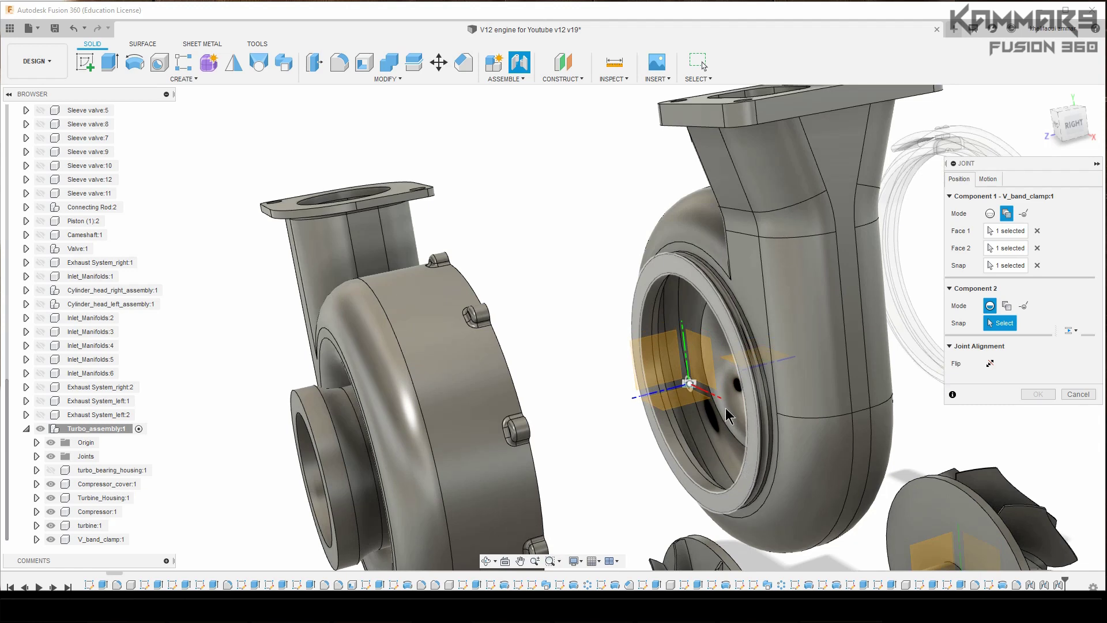
pyautogui.click(692, 386)
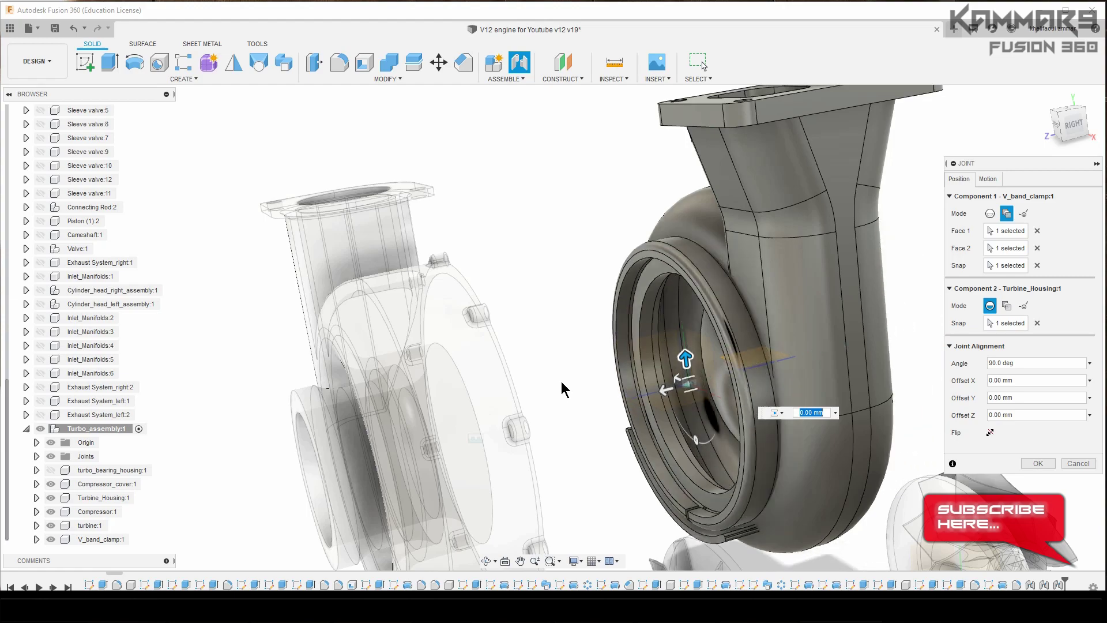
# - Set the V-band clamp joint's Z offset to 1 mm, keeping the 90 degree angle, and complete the joint
pyautogui.keyDown('shift'); pyautogui.moveTo(561, 382); pyautogui.dragTo(632, 292, button='middle'); pyautogui.keyUp('shift')
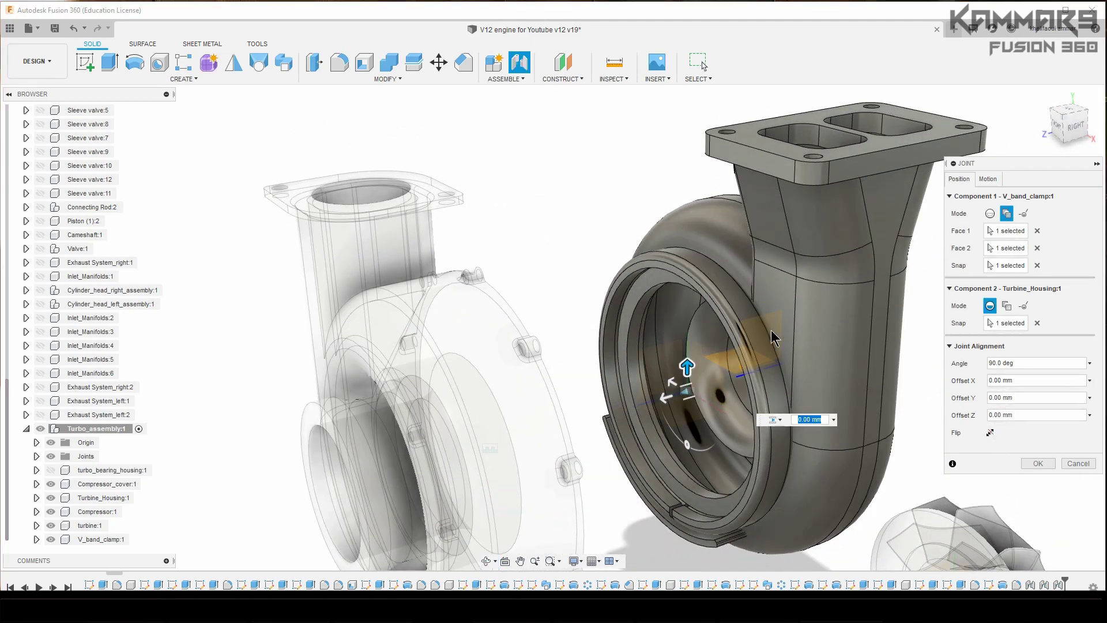
pyautogui.keyDown('shift'); pyautogui.moveTo(768, 332); pyautogui.dragTo(714, 309, button='middle'); pyautogui.keyUp('shift')
pyautogui.scroll(4, 807, 403)
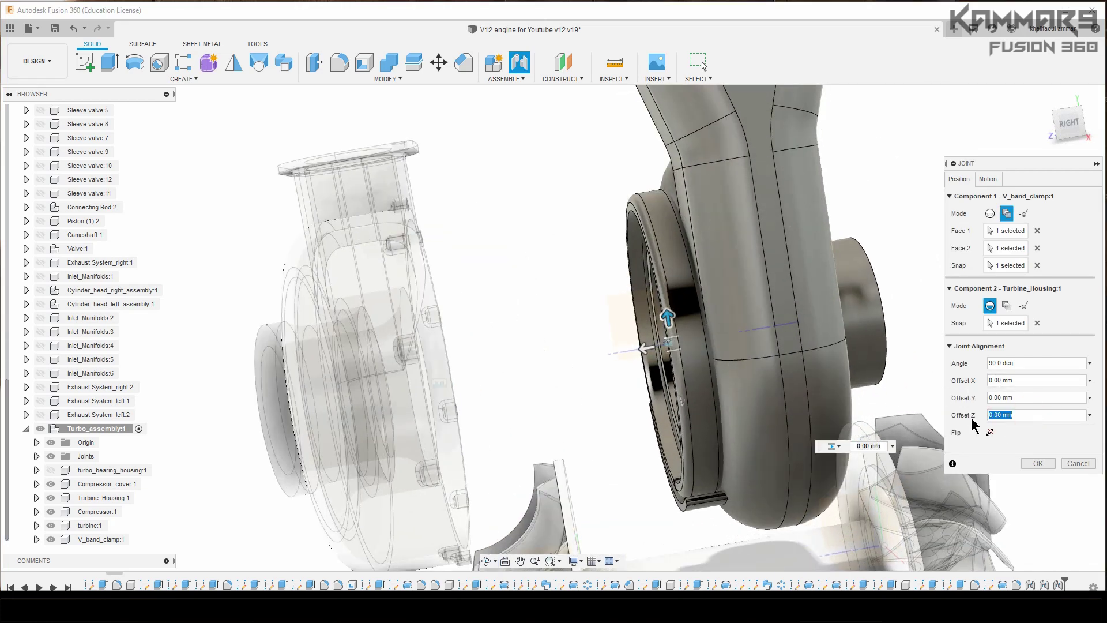
pyautogui.write('3')
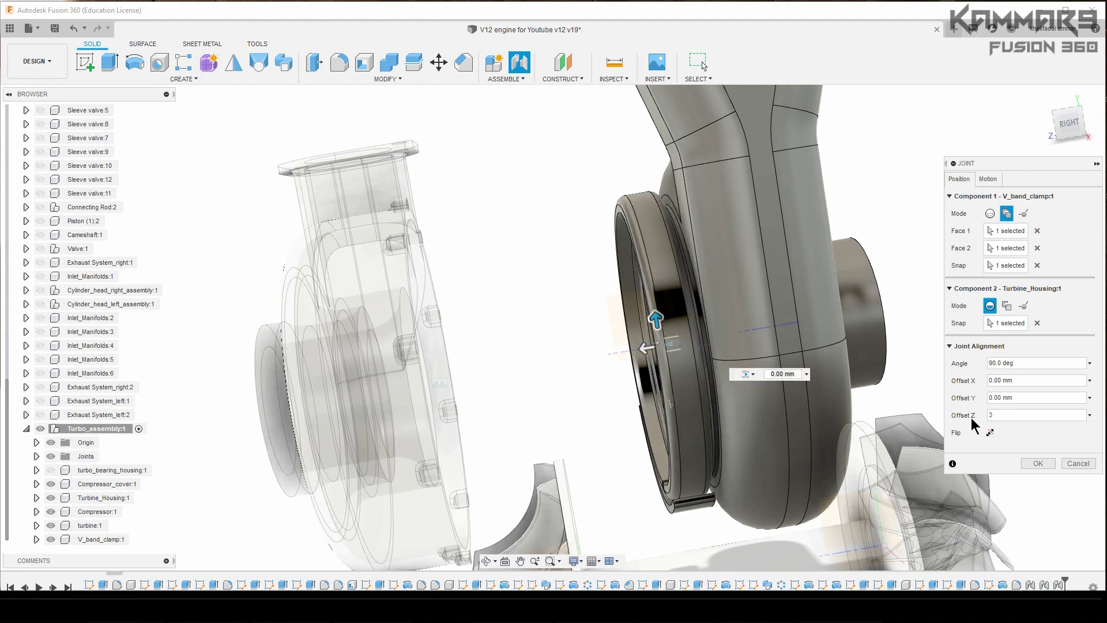
pyautogui.write('2')
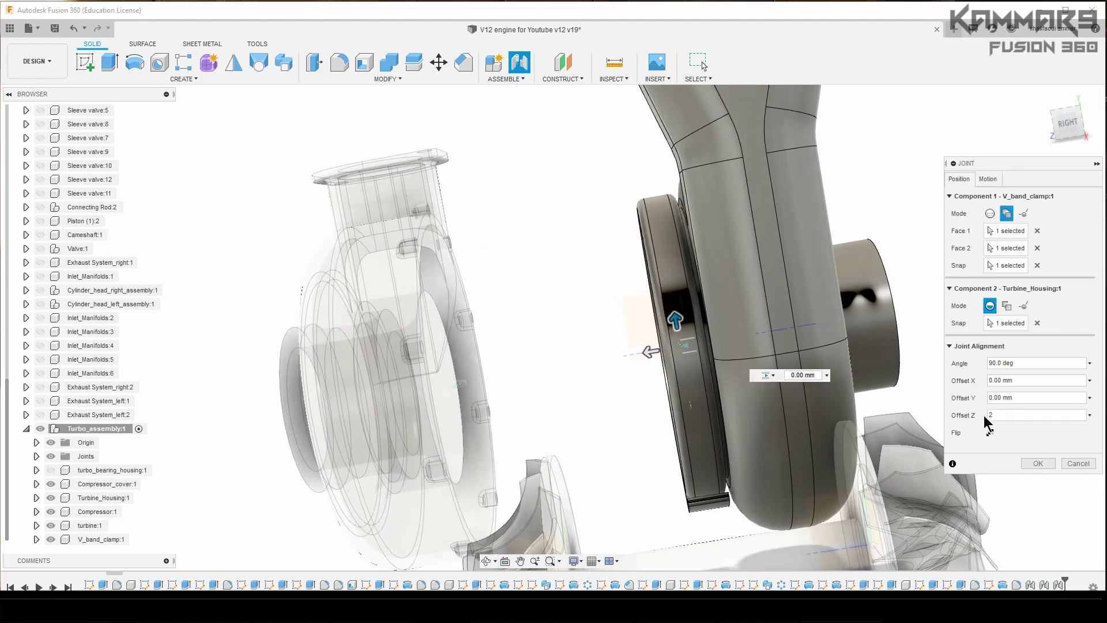
pyautogui.keyDown('shift'); pyautogui.moveTo(923, 484); pyautogui.dragTo(972, 483, button='middle'); pyautogui.keyUp('shift')
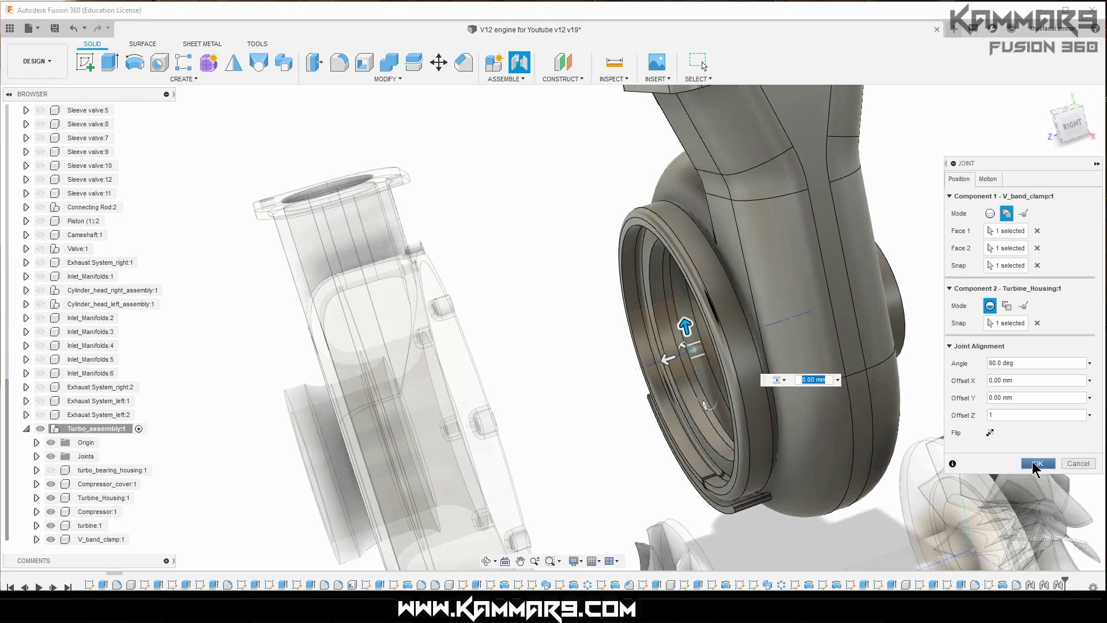
pyautogui.click(1037, 464)
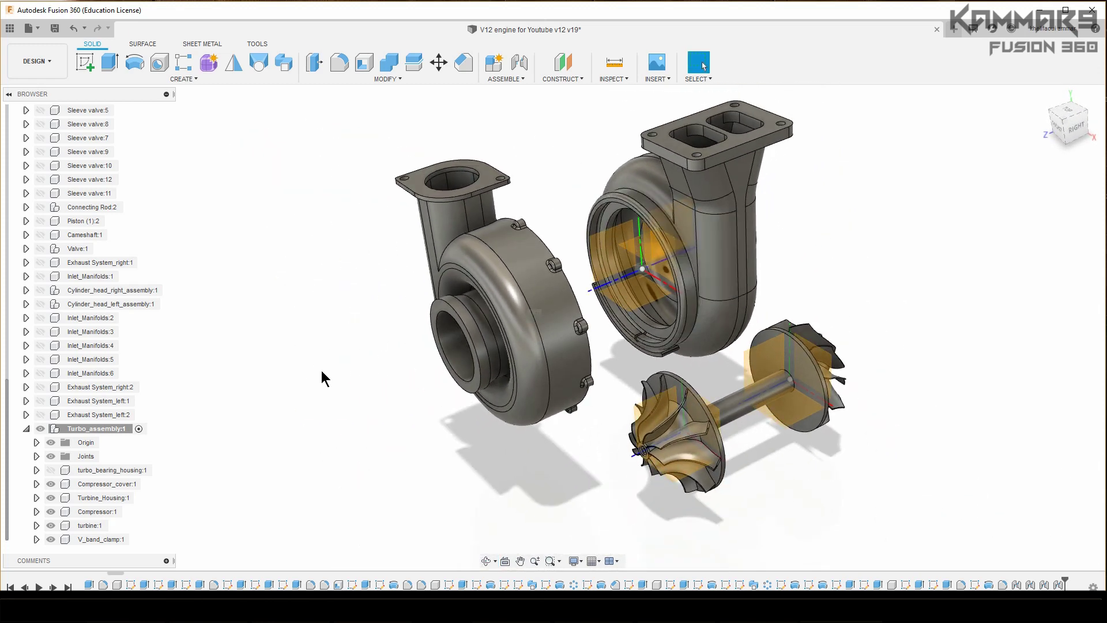
# - Show the bearing housing again and hide the compressor cover to expose the mounting area for the turbine shaft
pyautogui.click(51, 470)
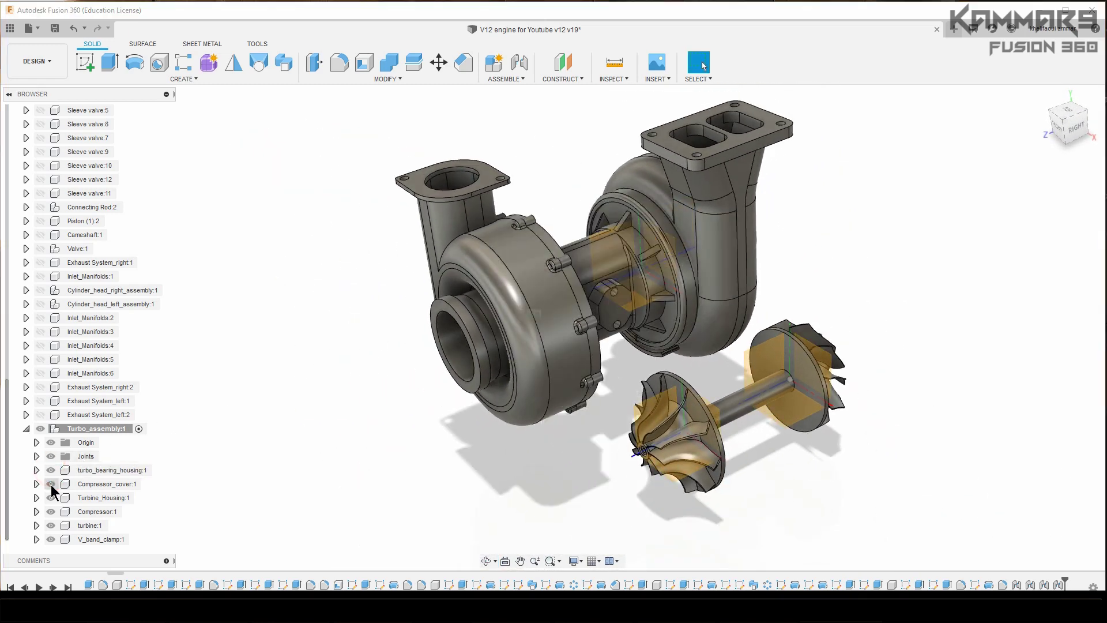
pyautogui.click(50, 484)
pyautogui.scroll(2, 744, 242)
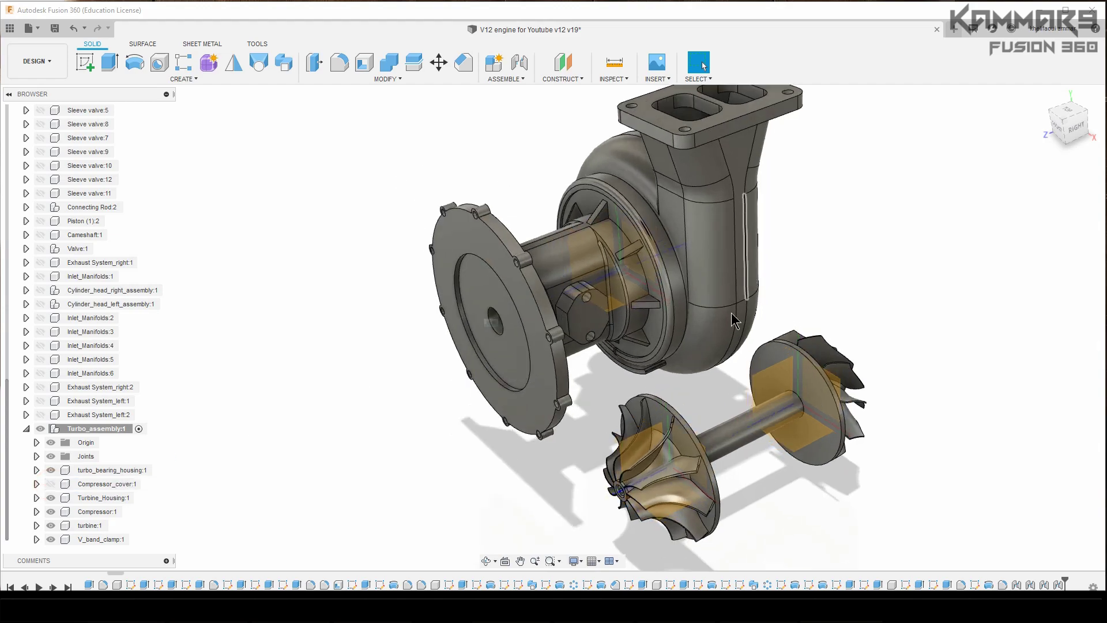
pyautogui.keyDown('shift'); pyautogui.moveTo(715, 393); pyautogui.dragTo(626, 313, button='middle'); pyautogui.keyUp('shift')
pyautogui.scroll(1, 711, 421)
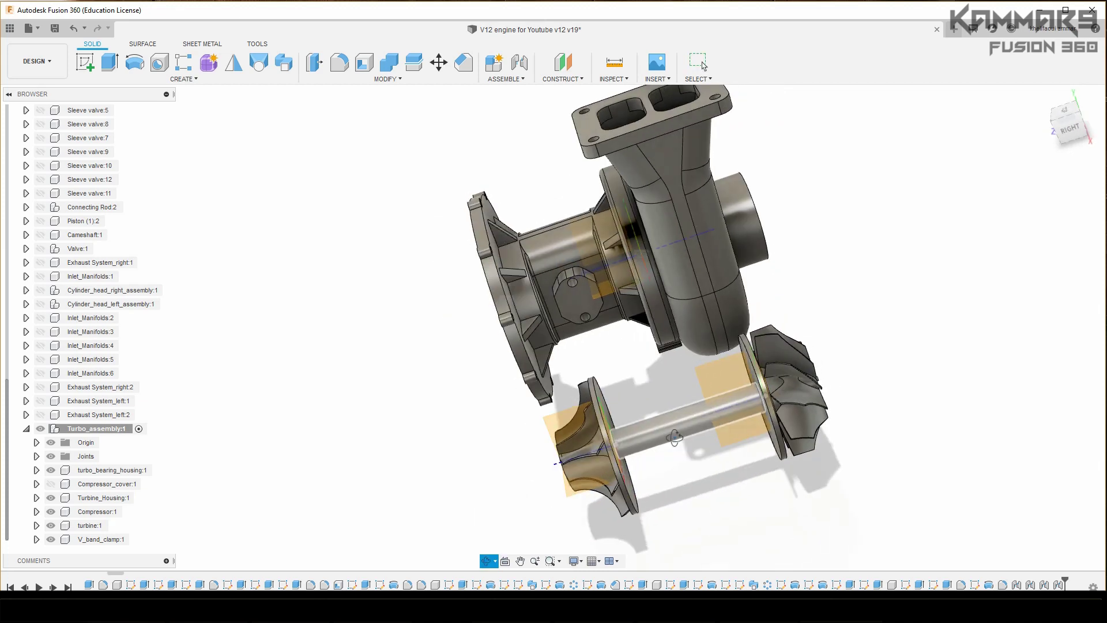
pyautogui.moveTo(674, 438); pyautogui.dragTo(619, 450)
pyautogui.press('Escape')
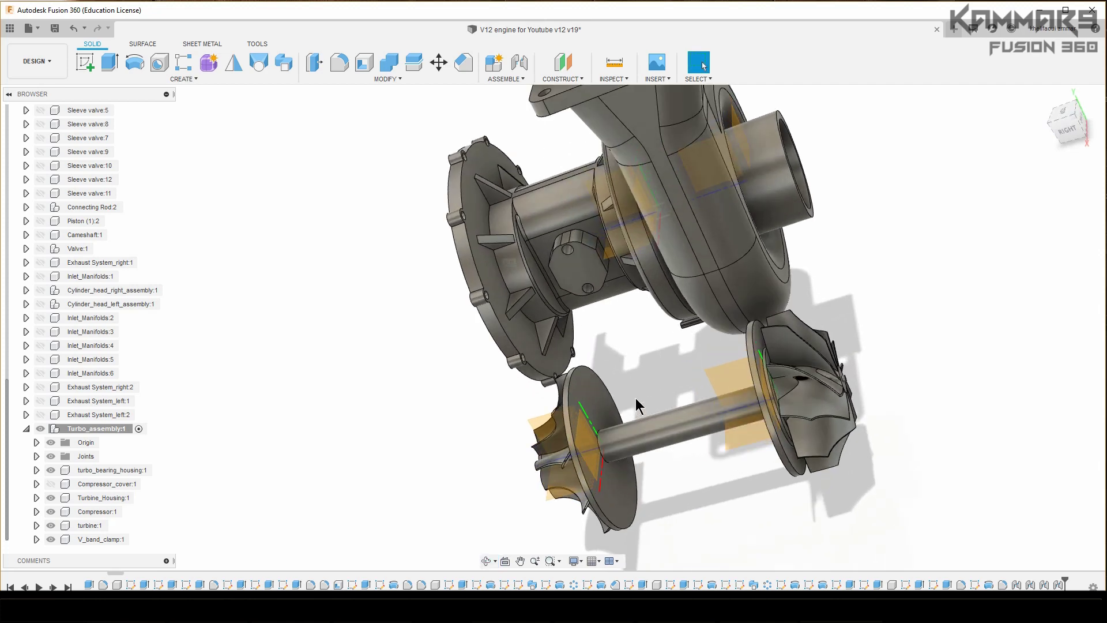
# - Start a revolute joint with its first origin at the turbine shaft's circular edge next to the compressor wheel's back face
pyautogui.click(518, 62)
pyautogui.click(989, 179)
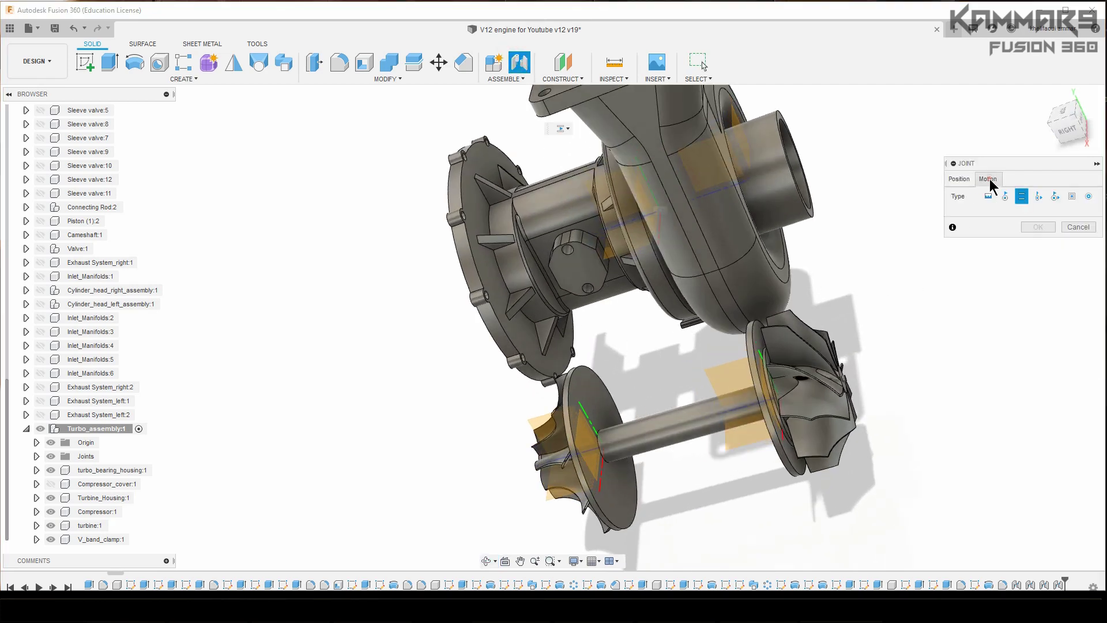
pyautogui.scroll(5, 611, 451)
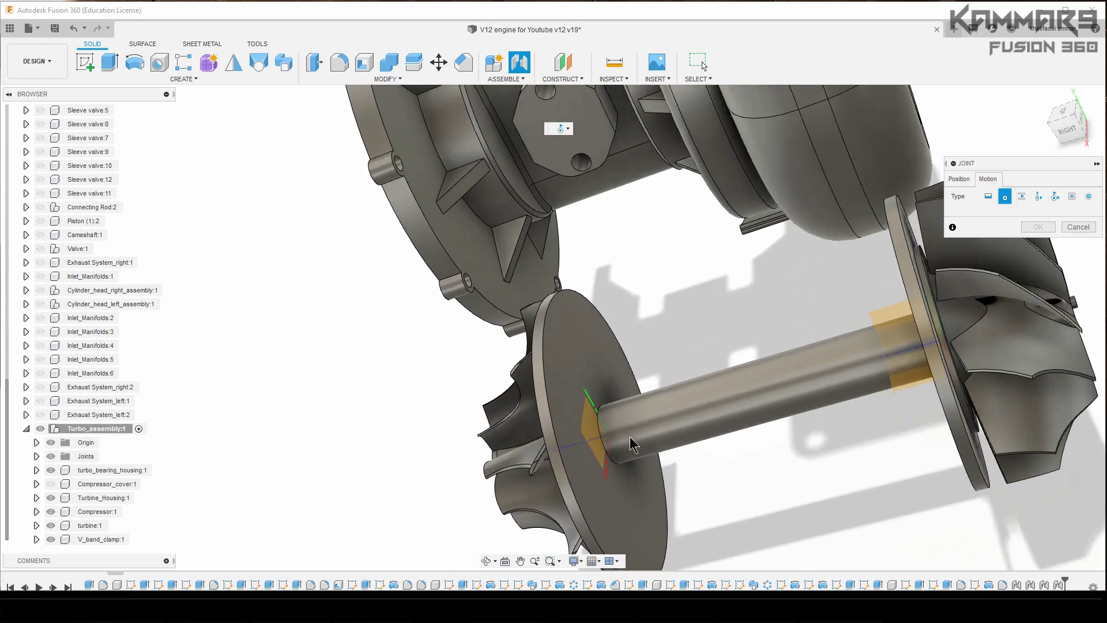
pyautogui.scroll(-2, 680, 411)
pyautogui.click(957, 180)
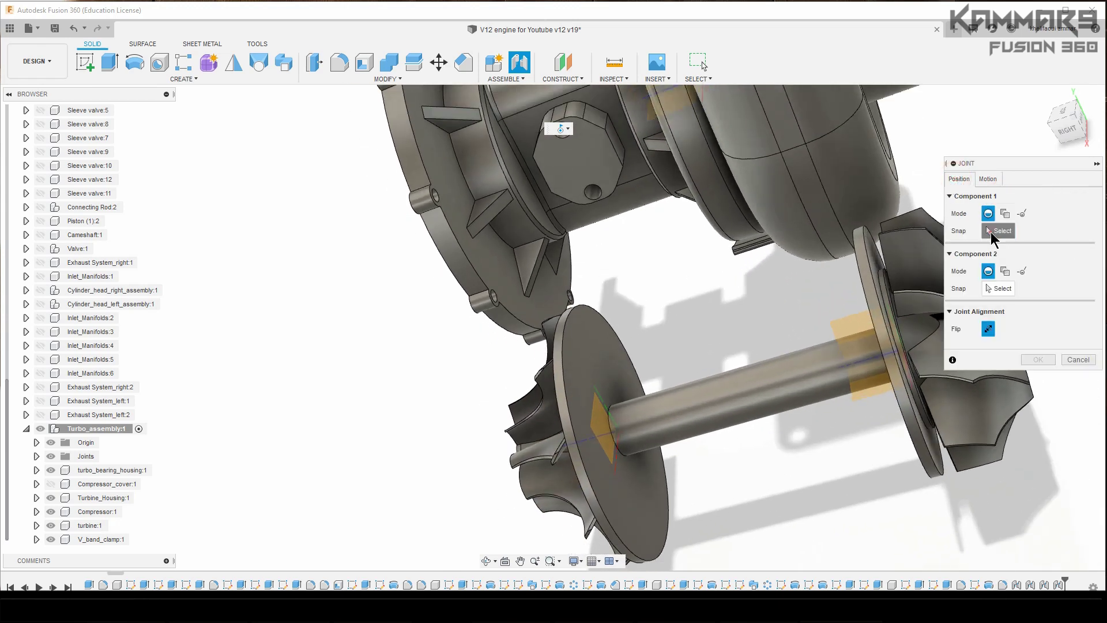
pyautogui.click(620, 433)
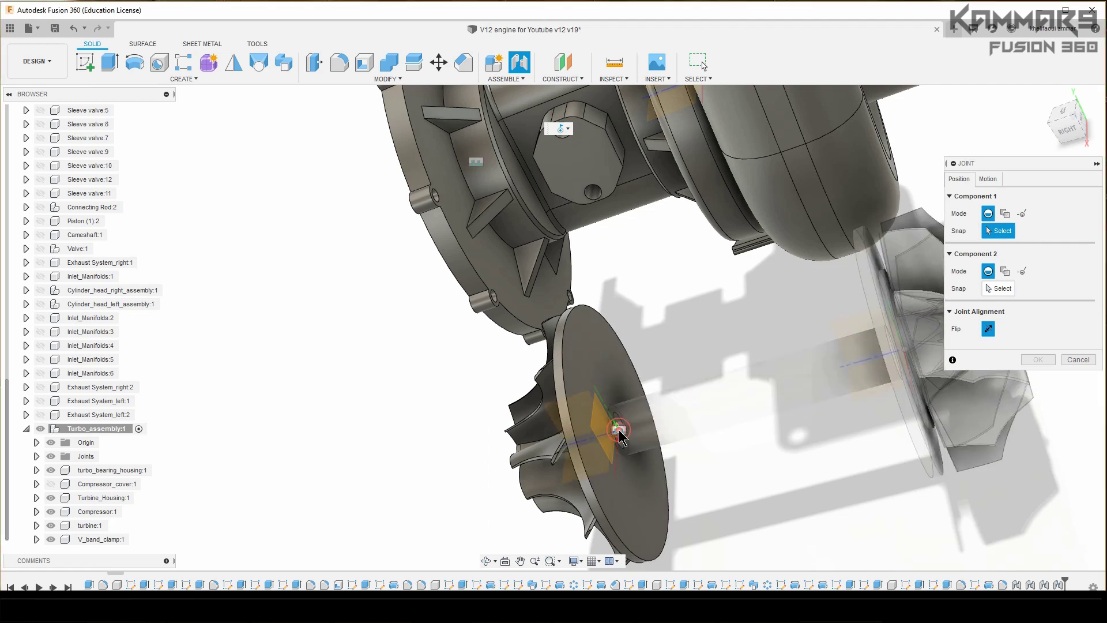
# - Snap the turbine shaft's joint to the centre of the bearing housing's bore and complete the joint
pyautogui.scroll(-2, 654, 483)
pyautogui.keyDown('shift'); pyautogui.moveTo(629, 320); pyautogui.dragTo(756, 225, button='middle'); pyautogui.keyUp('shift')
pyautogui.scroll(2, 363, 268)
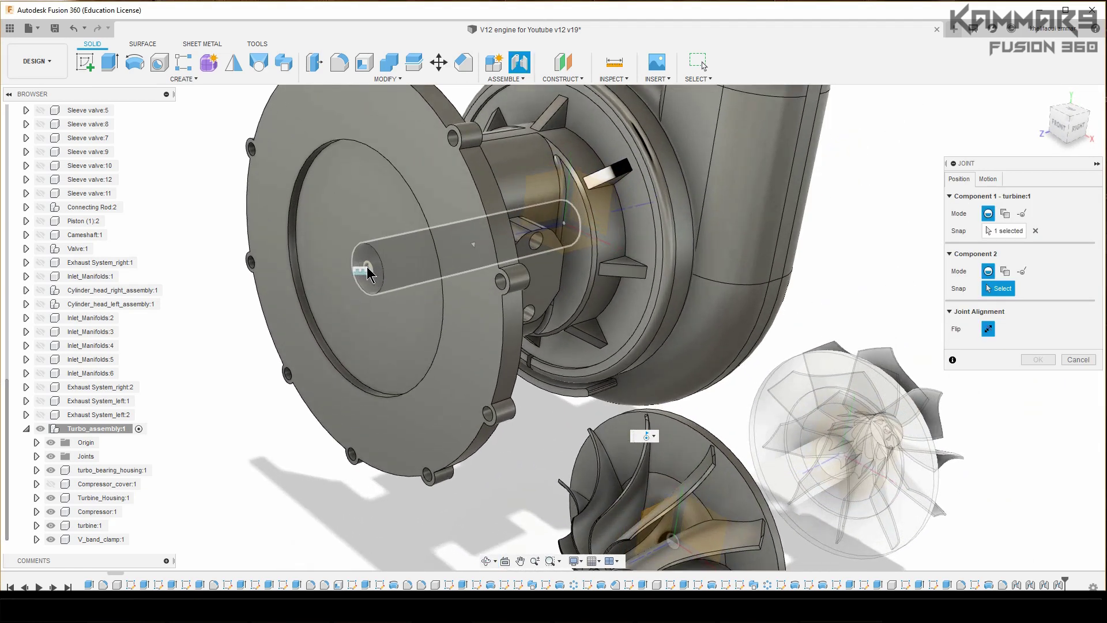
pyautogui.click(368, 273)
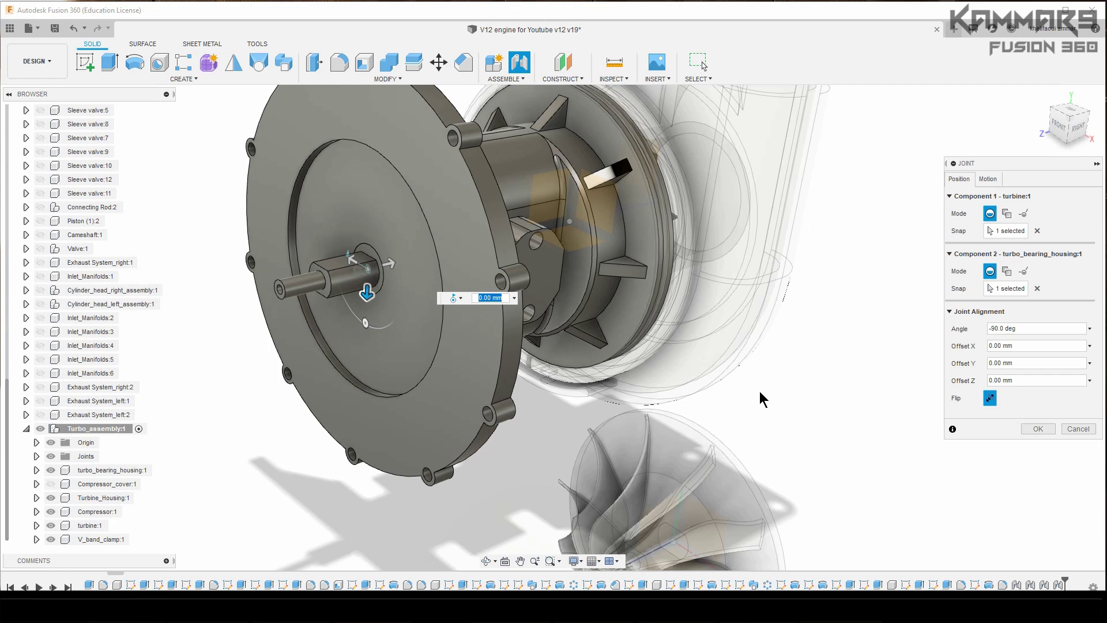
pyautogui.scroll(-3, 760, 391)
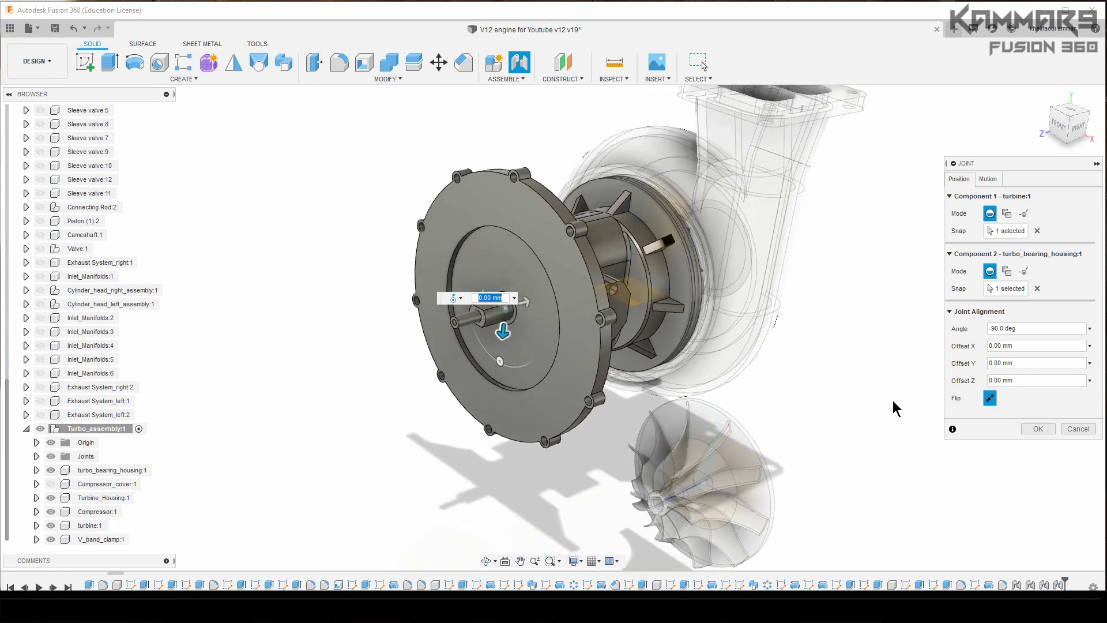
pyautogui.click(1030, 428)
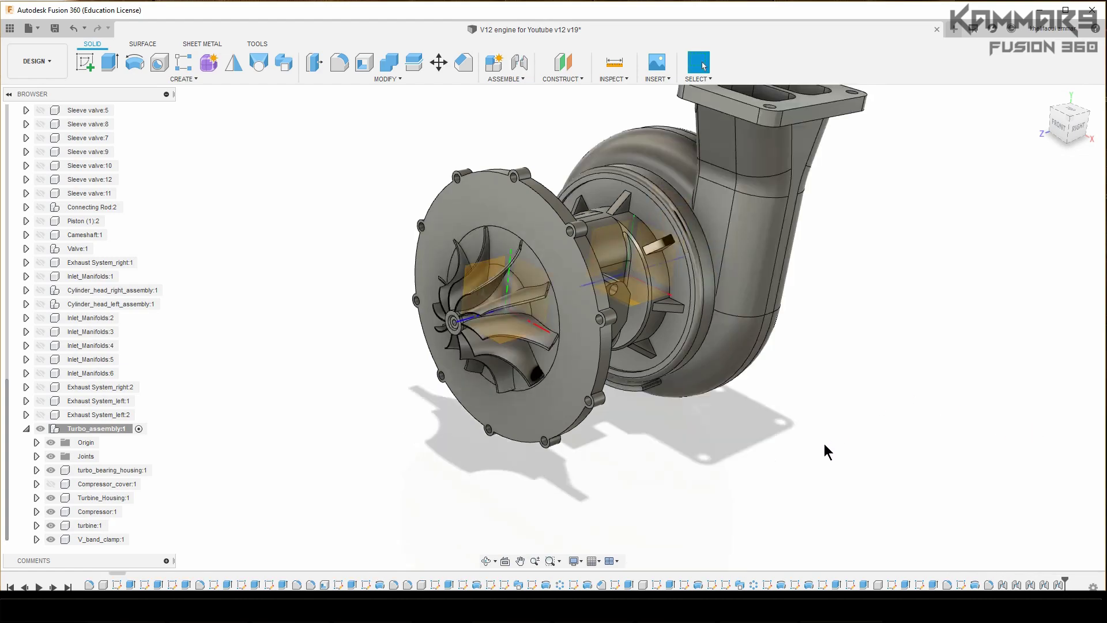
# - Hide the turbine housing and examine how the compressor wheel and turbine sit on either side of the bearing housing
pyautogui.scroll(5, 551, 298)
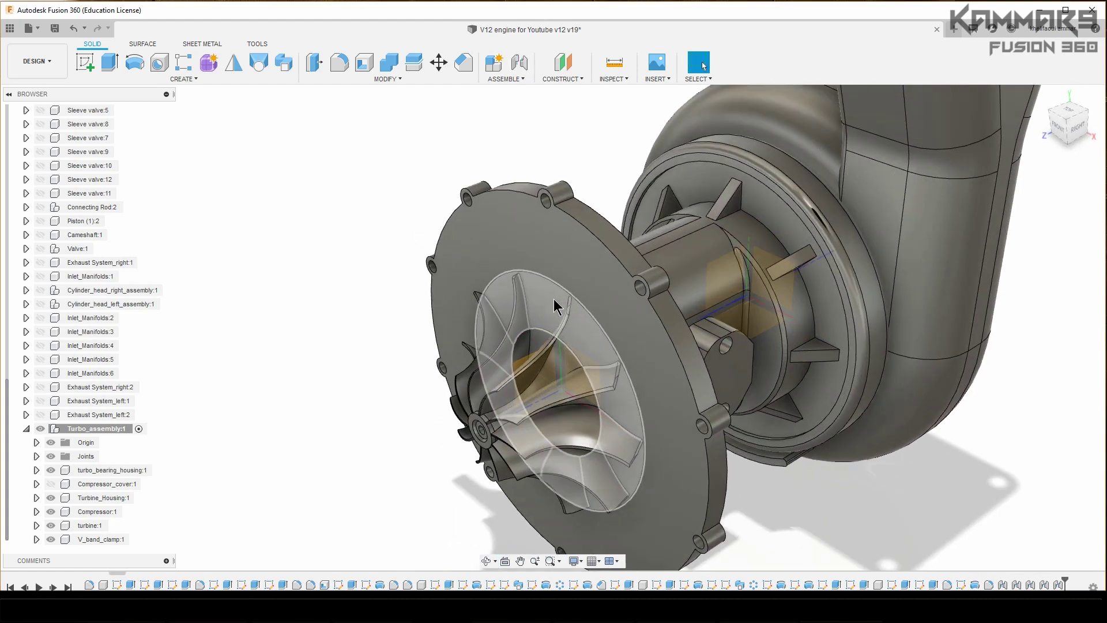
pyautogui.keyDown('shift'); pyautogui.moveTo(552, 299); pyautogui.dragTo(681, 357, button='middle'); pyautogui.keyUp('shift')
pyautogui.scroll(-4, 591, 297)
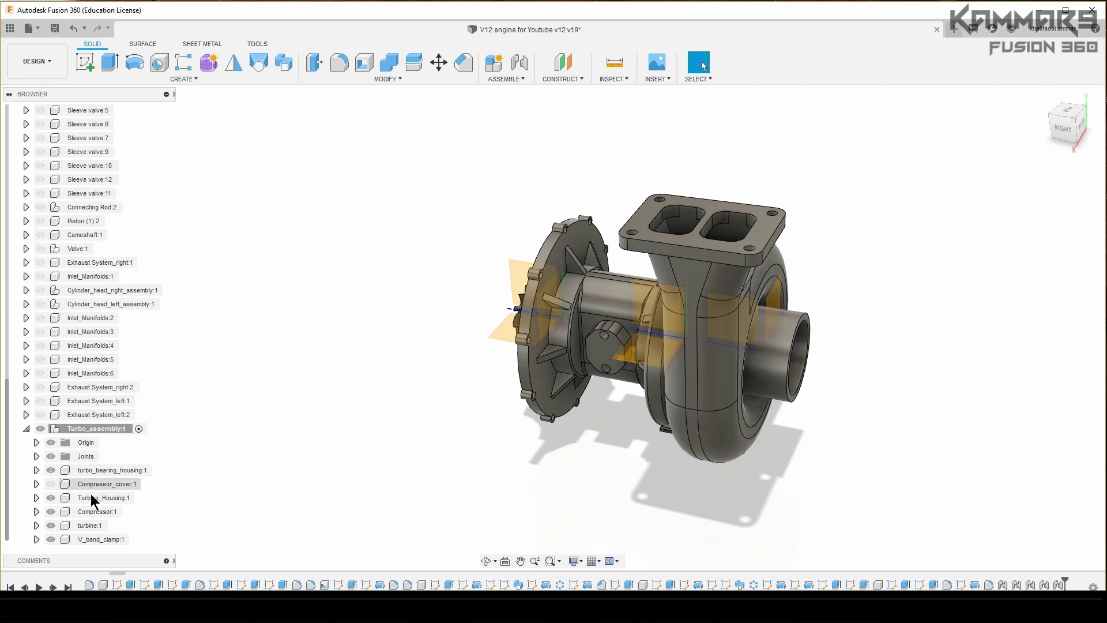
pyautogui.click(51, 498)
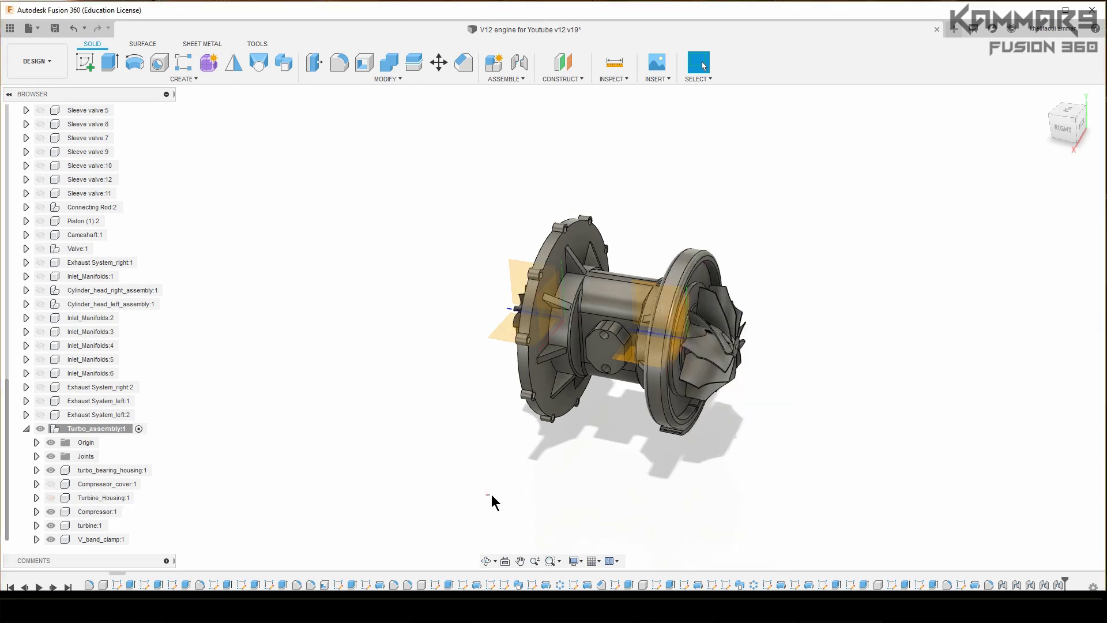
pyautogui.keyDown('shift'); pyautogui.moveTo(507, 486); pyautogui.dragTo(493, 451, button='middle'); pyautogui.keyUp('shift')
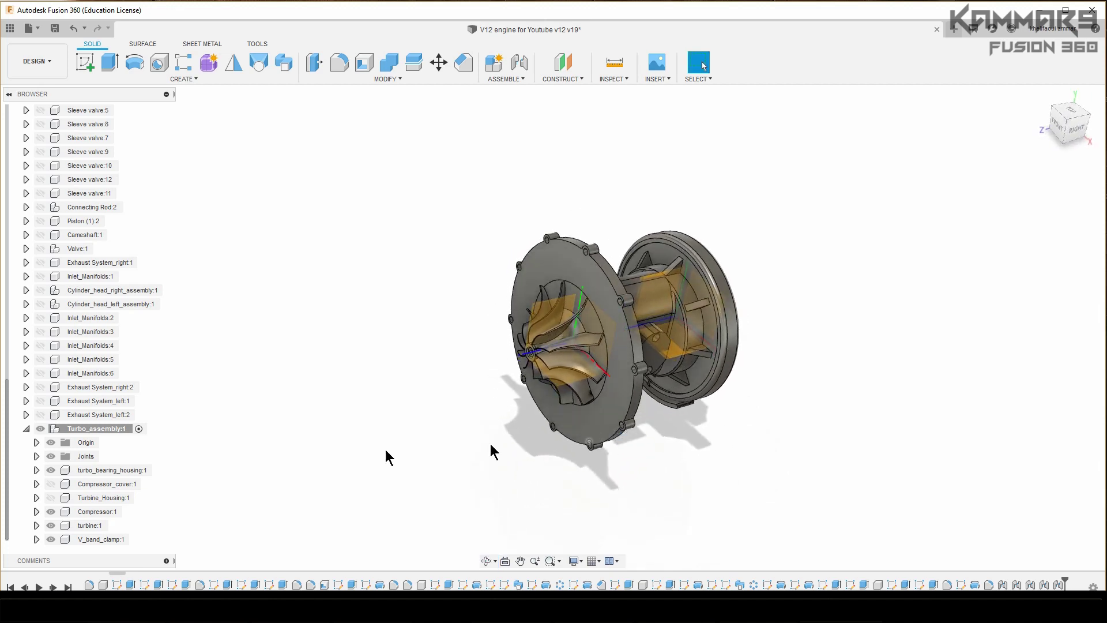
# - Show the compressor cover and turbine housing again to display the complete turbocharger
pyautogui.click(51, 484)
pyautogui.click(51, 497)
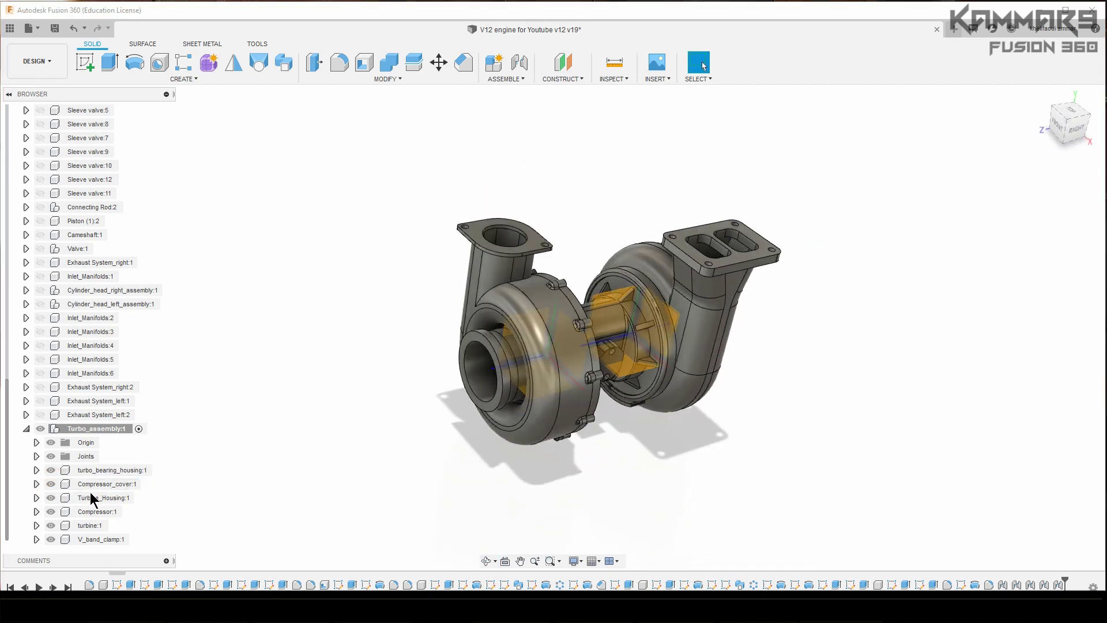
pyautogui.keyDown('shift'); pyautogui.moveTo(535, 376); pyautogui.dragTo(913, 185, button='middle'); pyautogui.keyUp('shift')
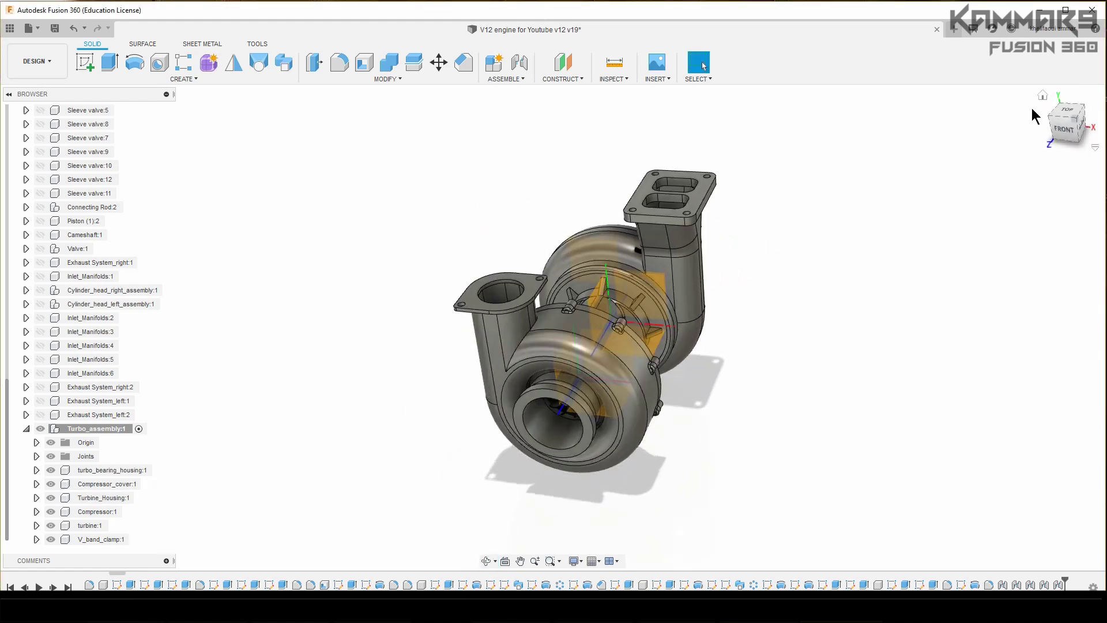
pyautogui.click(915, 272)
pyautogui.scroll(-2, 854, 340)
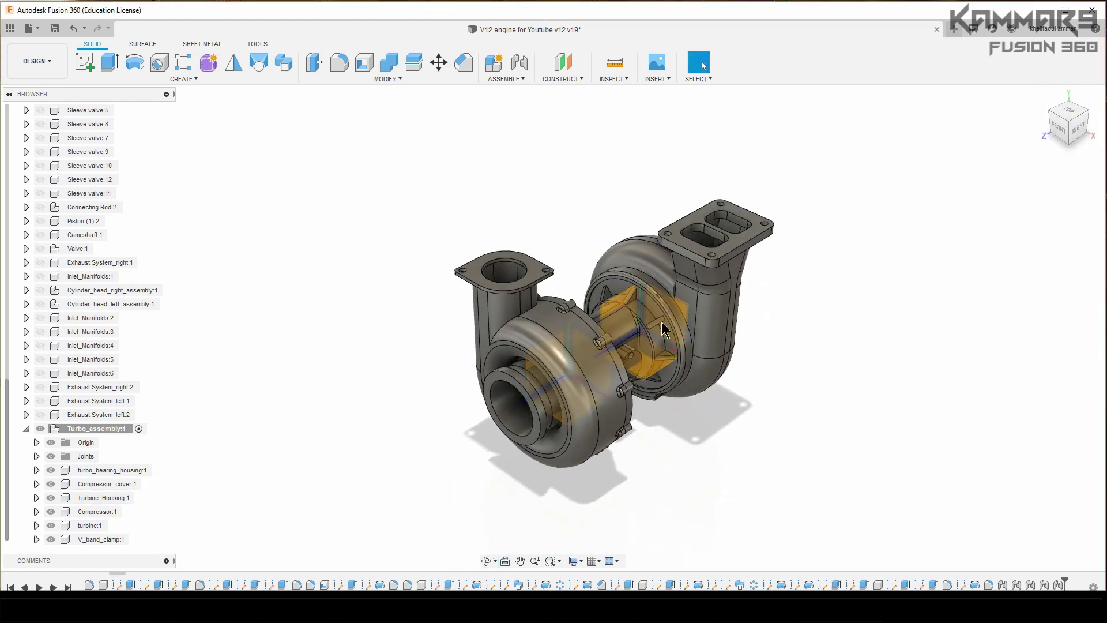
pyautogui.scroll(2, 513, 254)
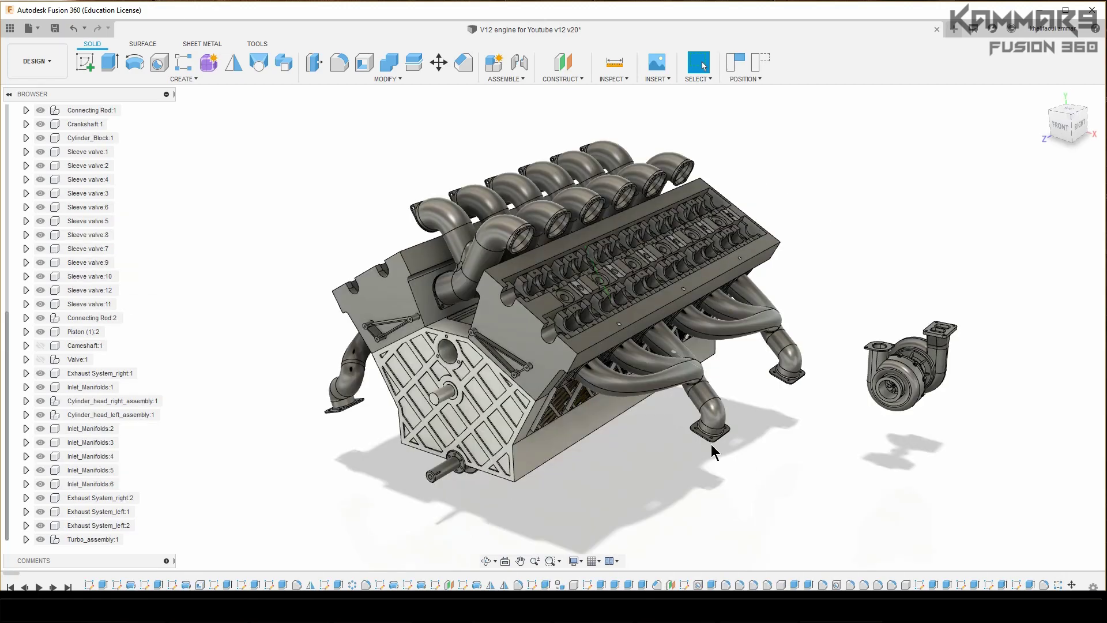
# - Start a joint in the full engine assembly, capturing the current position of the moved components
pyautogui.scroll(-2, 711, 444)
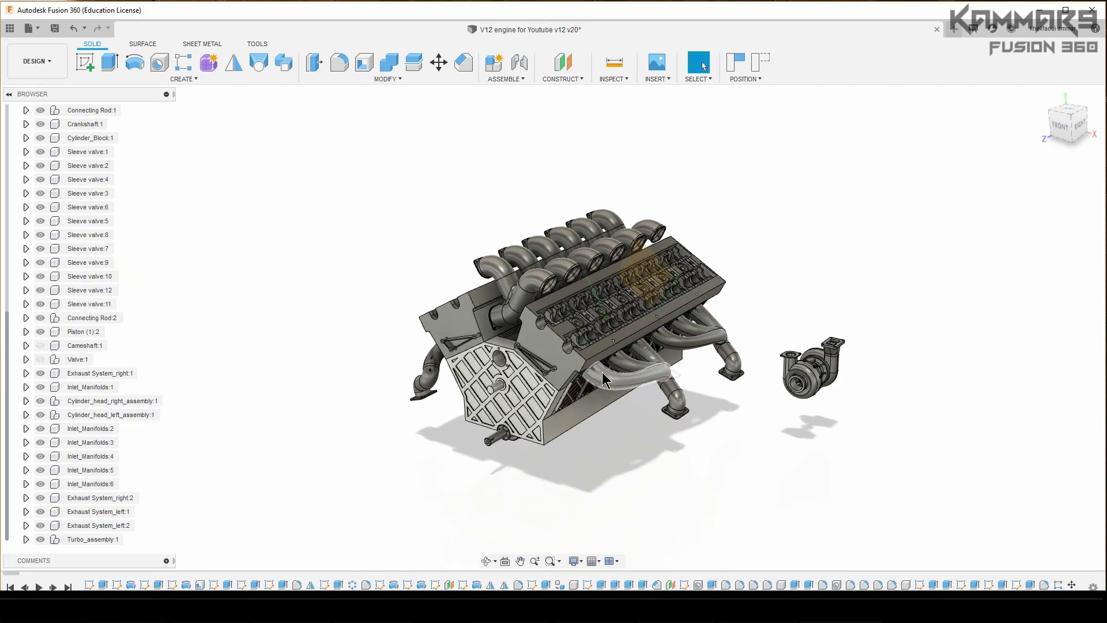
pyautogui.scroll(5, 815, 382)
pyautogui.keyDown('shift'); pyautogui.moveTo(762, 356); pyautogui.dragTo(736, 372, button='middle'); pyautogui.keyUp('shift')
pyautogui.scroll(5, 915, 287)
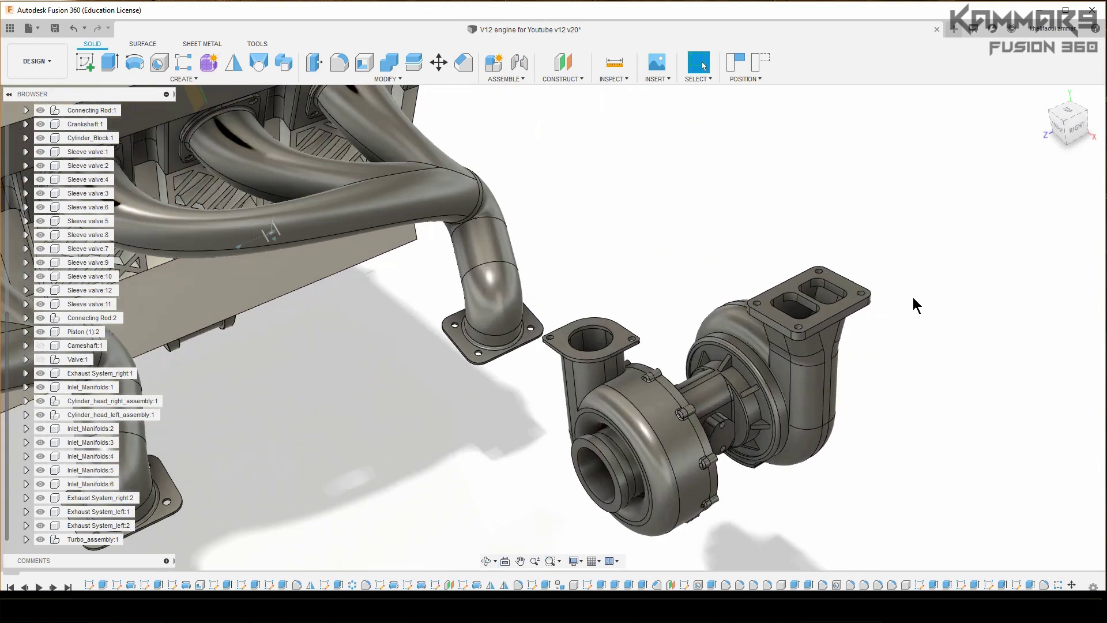
pyautogui.scroll(-2, 628, 225)
pyautogui.click(676, 185)
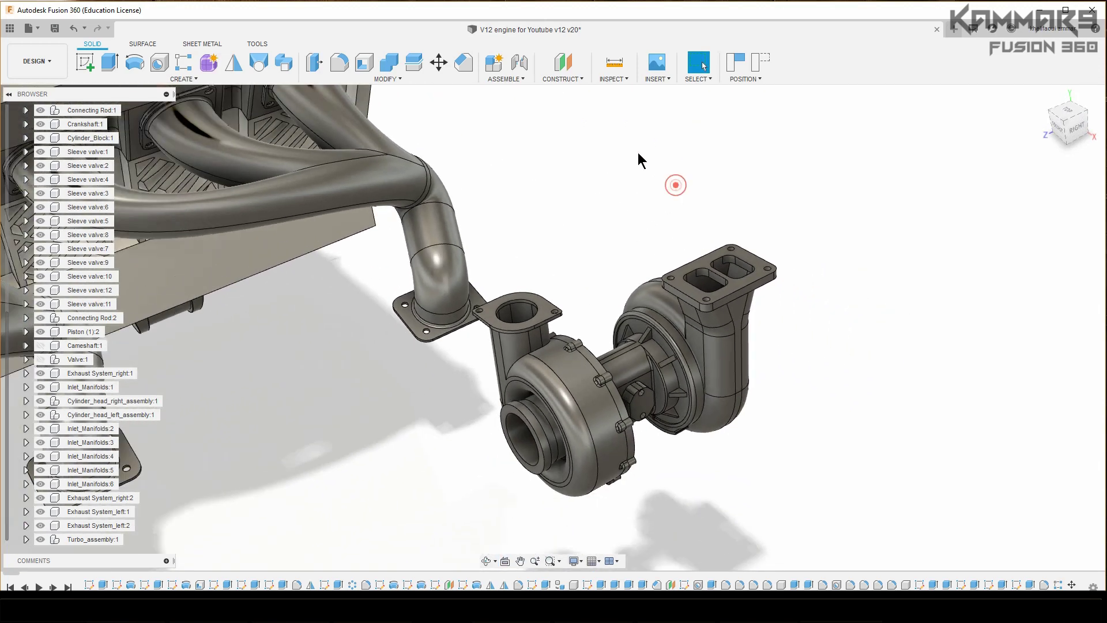
pyautogui.click(521, 63)
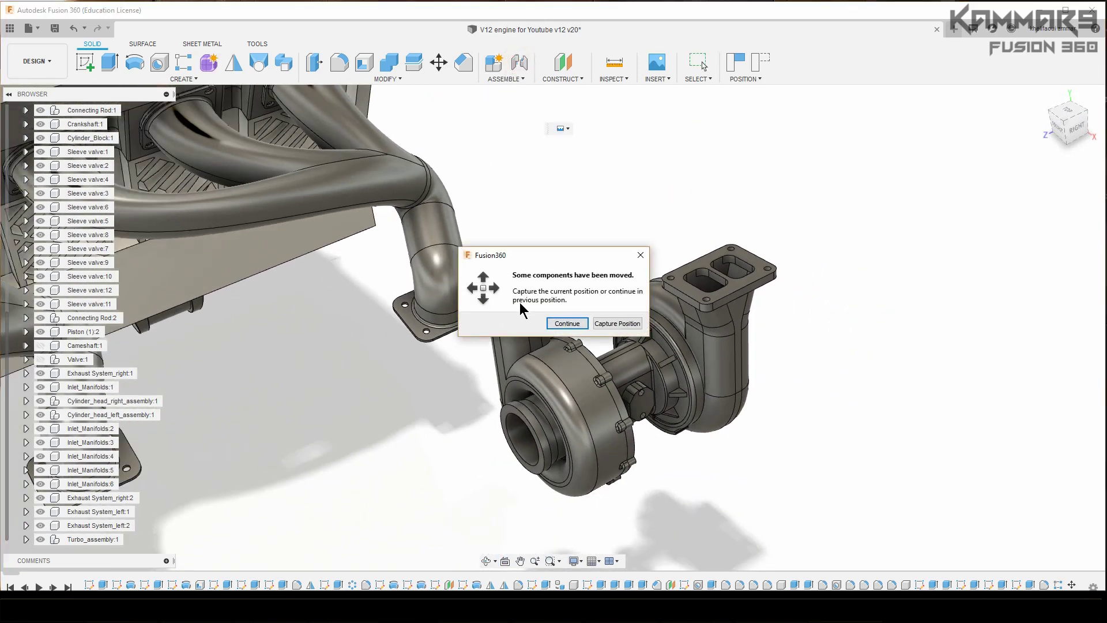
pyautogui.click(611, 324)
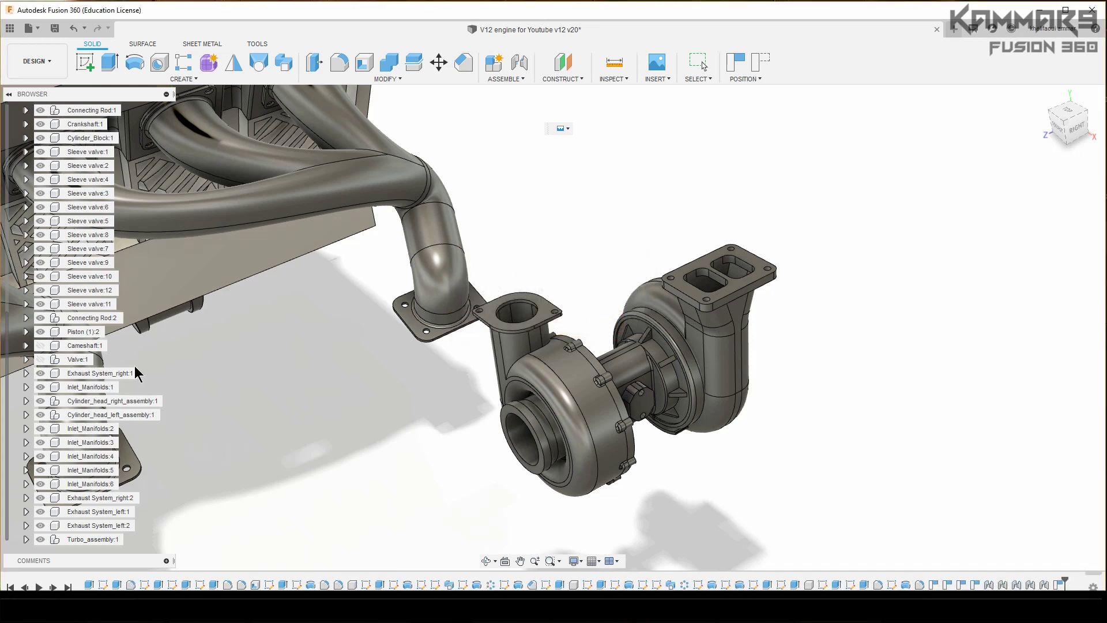
# - Set the first joint origin at the centre of an outer corner bolt hole on the turbine housing's rectangular inlet flange
pyautogui.scroll(3, 116, 352)
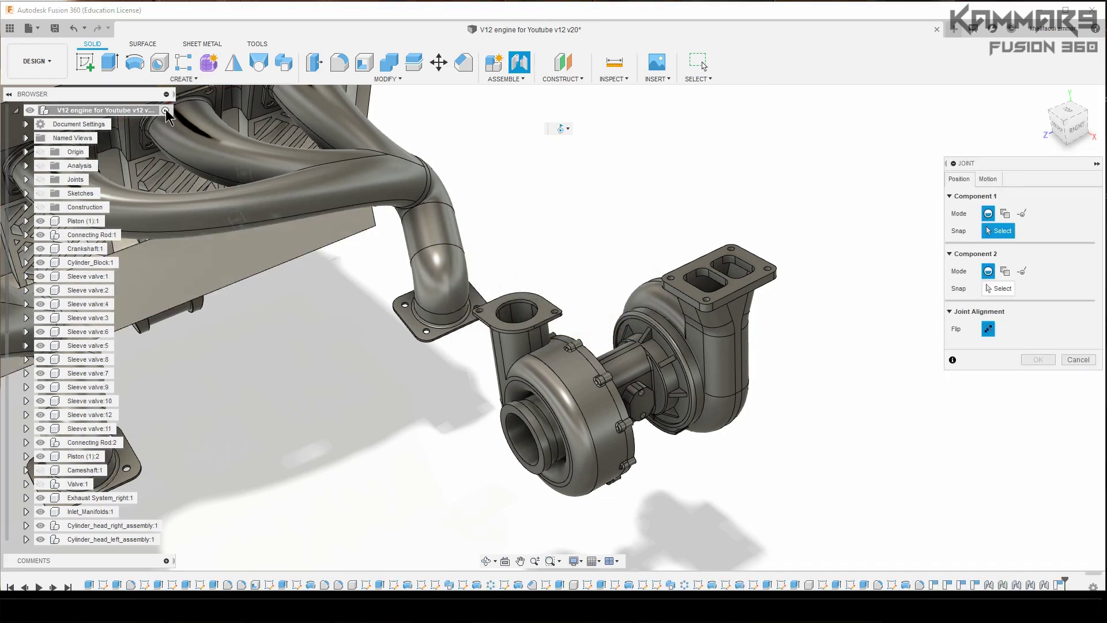
pyautogui.scroll(10, 773, 254)
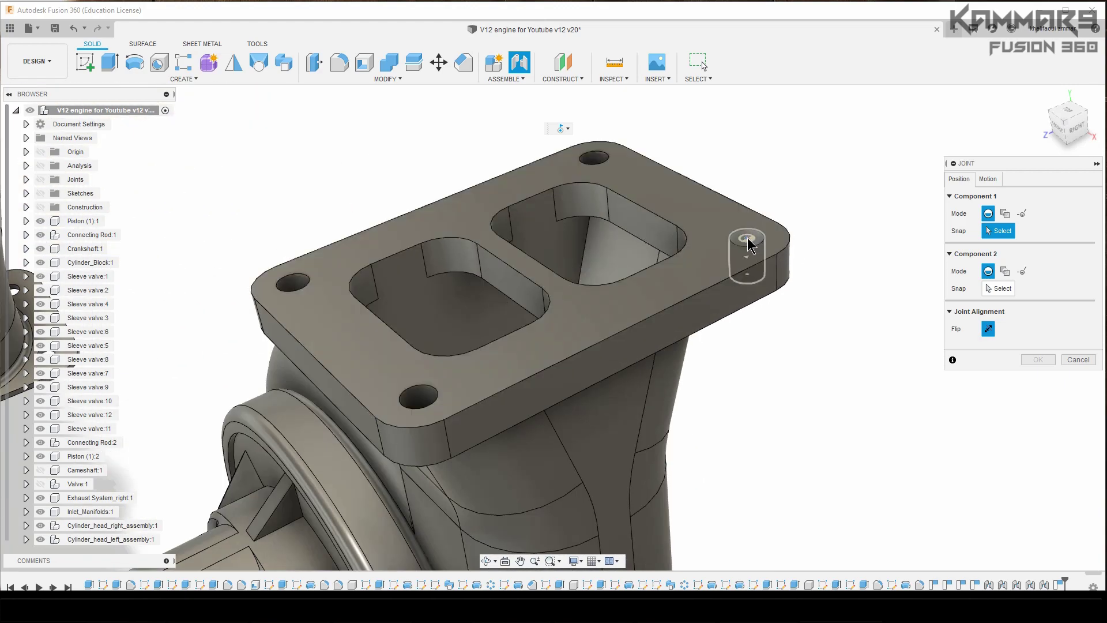
pyautogui.click(747, 238)
# - Snap the turbocharger's joint to the matching corner bolt hole on the underside of the Exhaust System_right:1 outlet flange
pyautogui.scroll(-10, 824, 345)
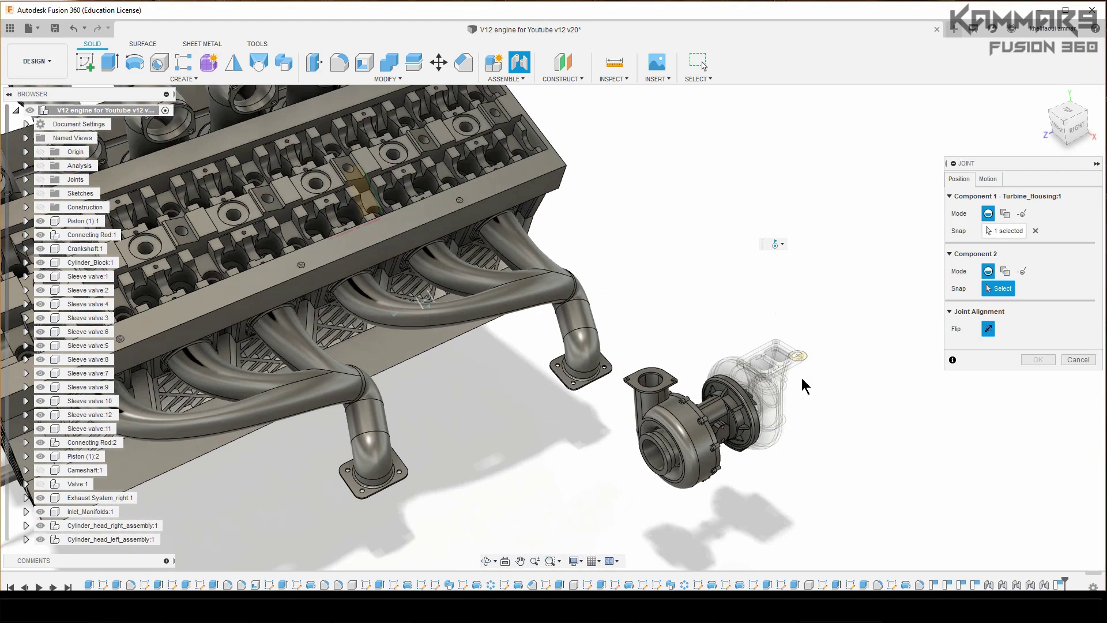
pyautogui.scroll(-3, 801, 378)
pyautogui.keyDown('shift'); pyautogui.moveTo(608, 406); pyautogui.dragTo(638, 307, button='middle'); pyautogui.keyUp('shift')
pyautogui.scroll(10, 558, 299)
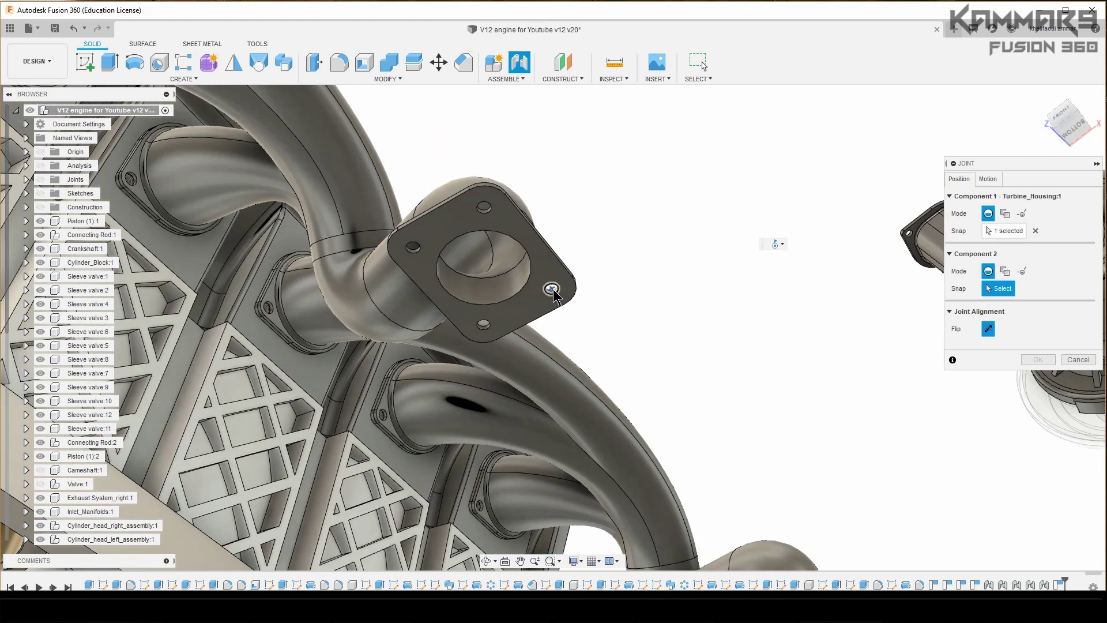
pyautogui.scroll(3, 552, 294)
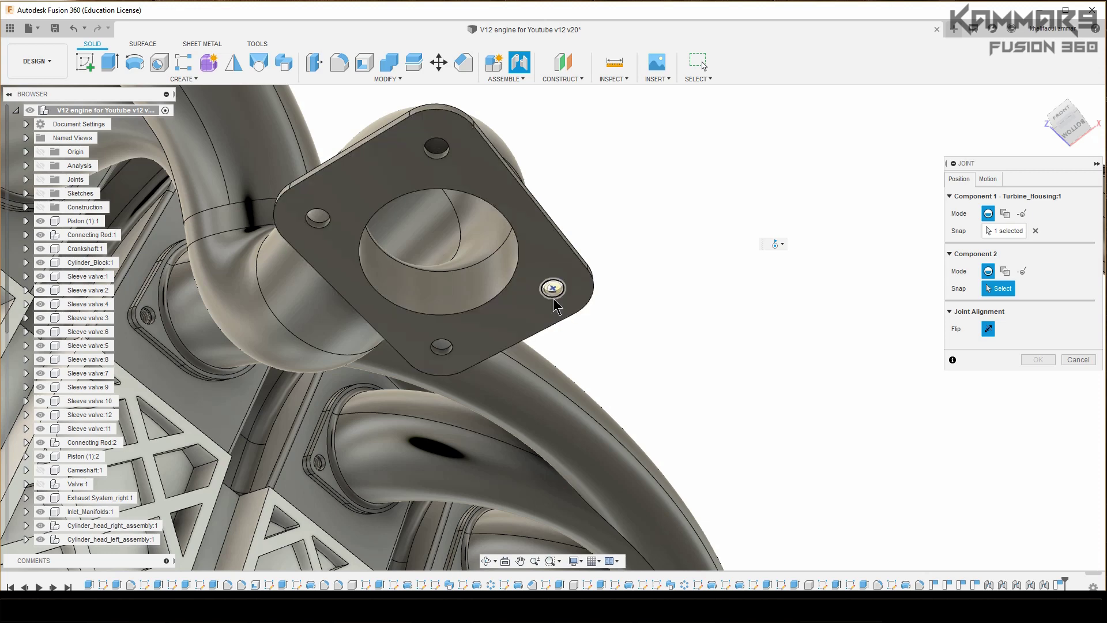
pyautogui.scroll(5, 552, 293)
pyautogui.click(553, 275)
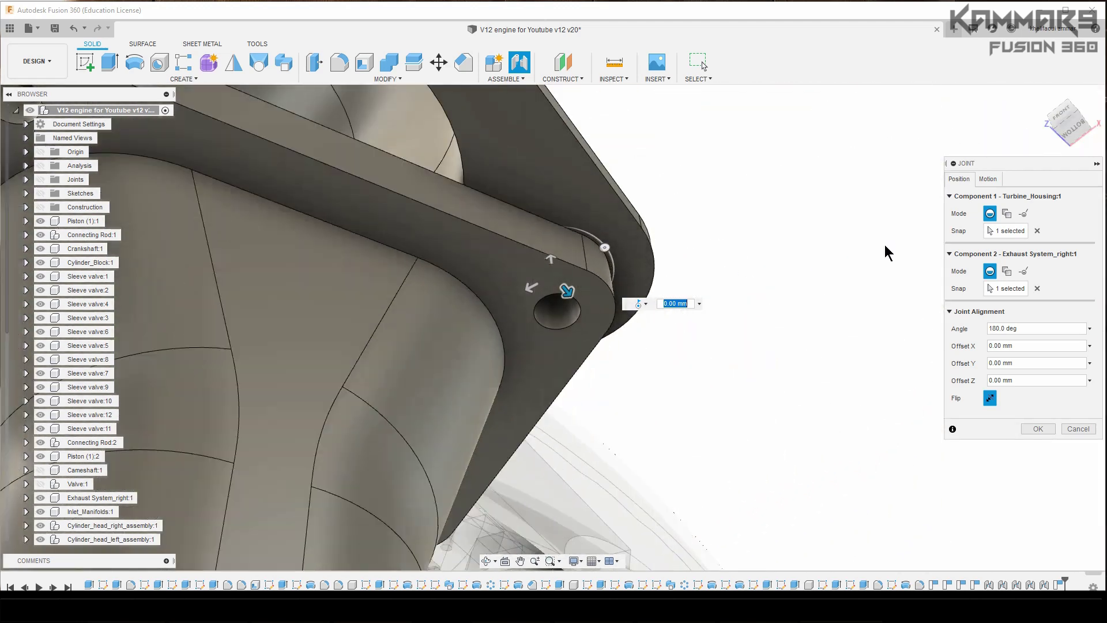
# - Change the turbocharger joint's motion type to Rigid and complete the joint
pyautogui.click(987, 179)
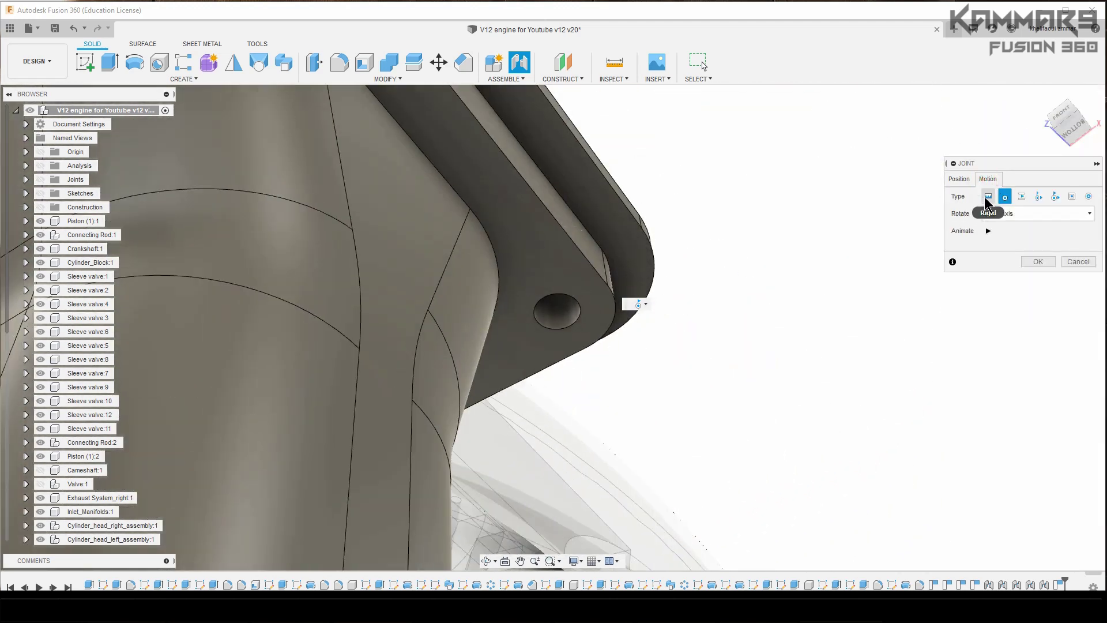
pyautogui.click(988, 197)
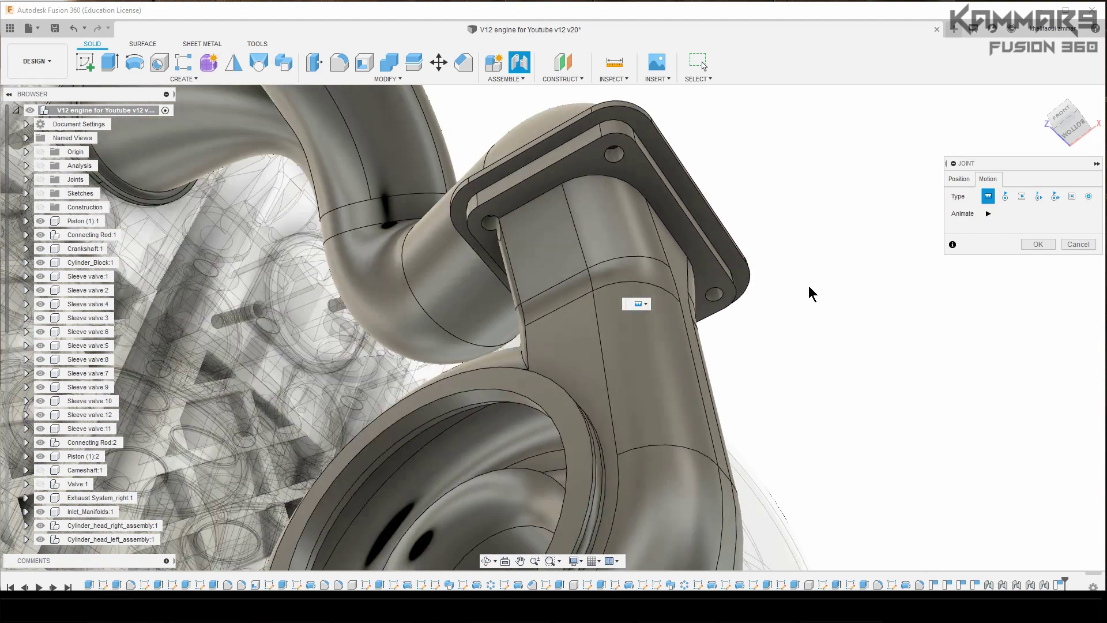
pyautogui.keyDown('shift'); pyautogui.moveTo(679, 247); pyautogui.dragTo(615, 202, button='middle'); pyautogui.keyUp('shift')
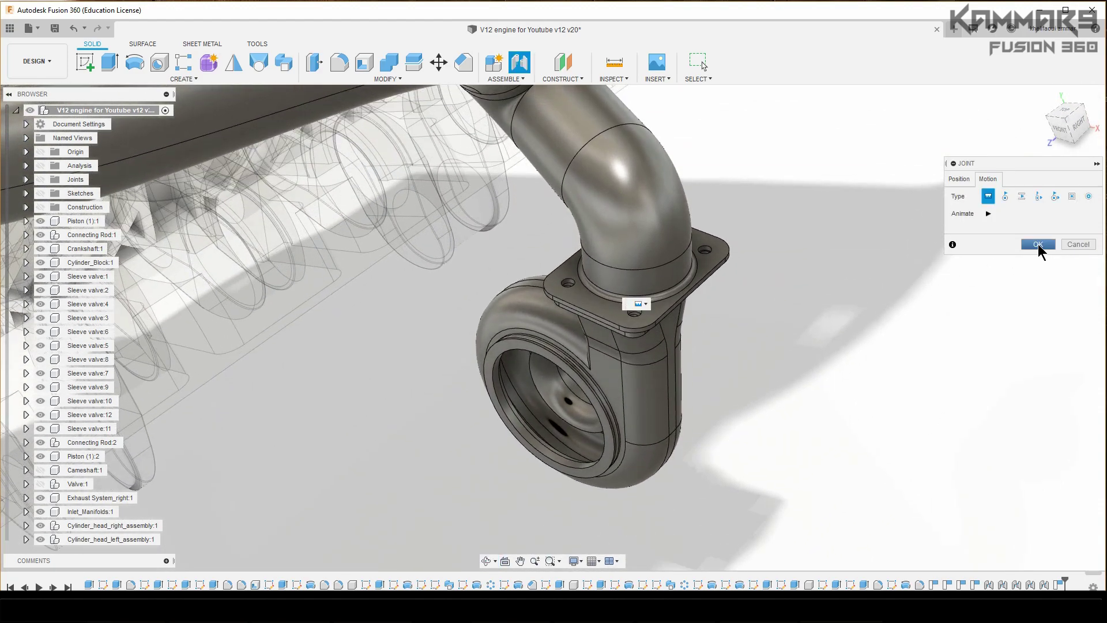
pyautogui.click(1038, 244)
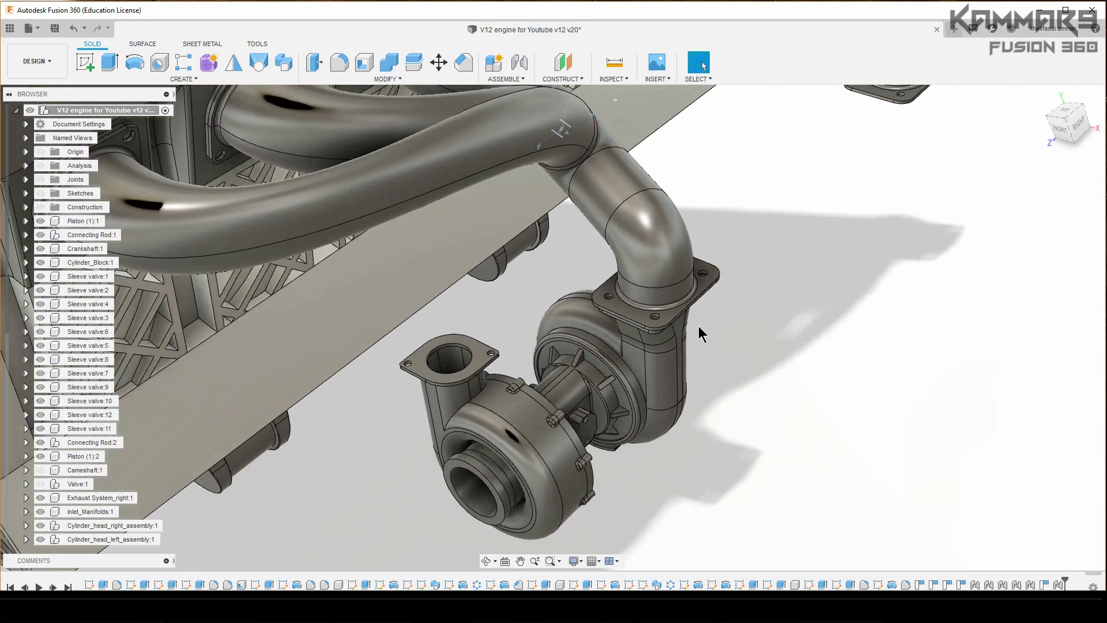
# - Copy the Turbo_assembly:1 component mounted on the first right exhaust outlet
pyautogui.keyDown('shift'); pyautogui.moveTo(777, 337); pyautogui.dragTo(682, 329, button='middle'); pyautogui.keyUp('shift')
pyautogui.scroll(-2, 679, 321)
pyautogui.scroll(2, 669, 258)
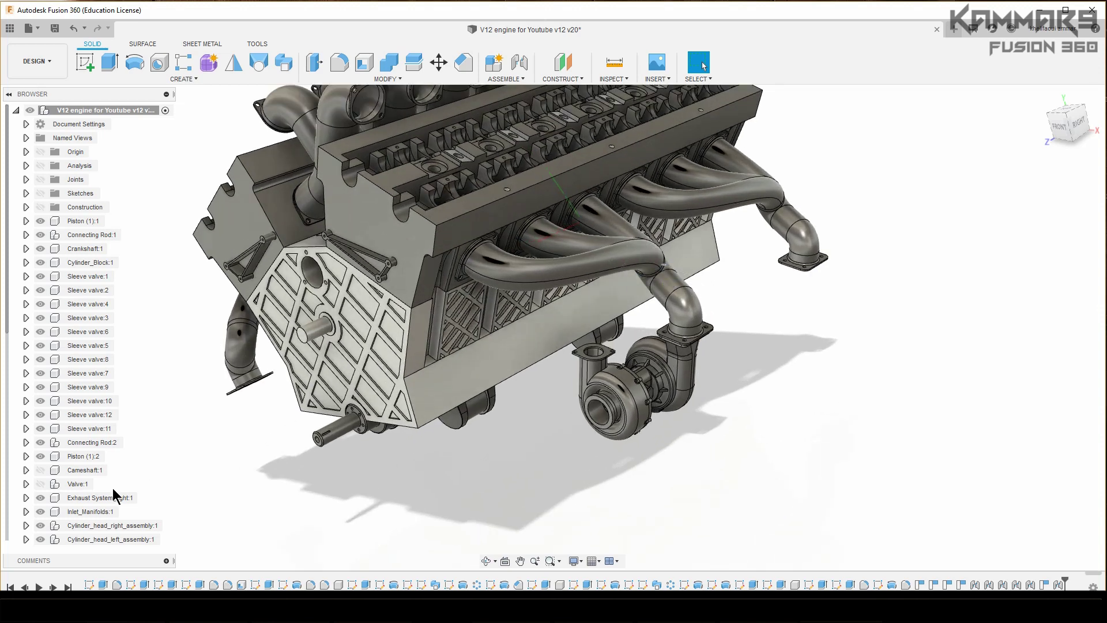
pyautogui.scroll(-5, 98, 508)
pyautogui.click(83, 538)
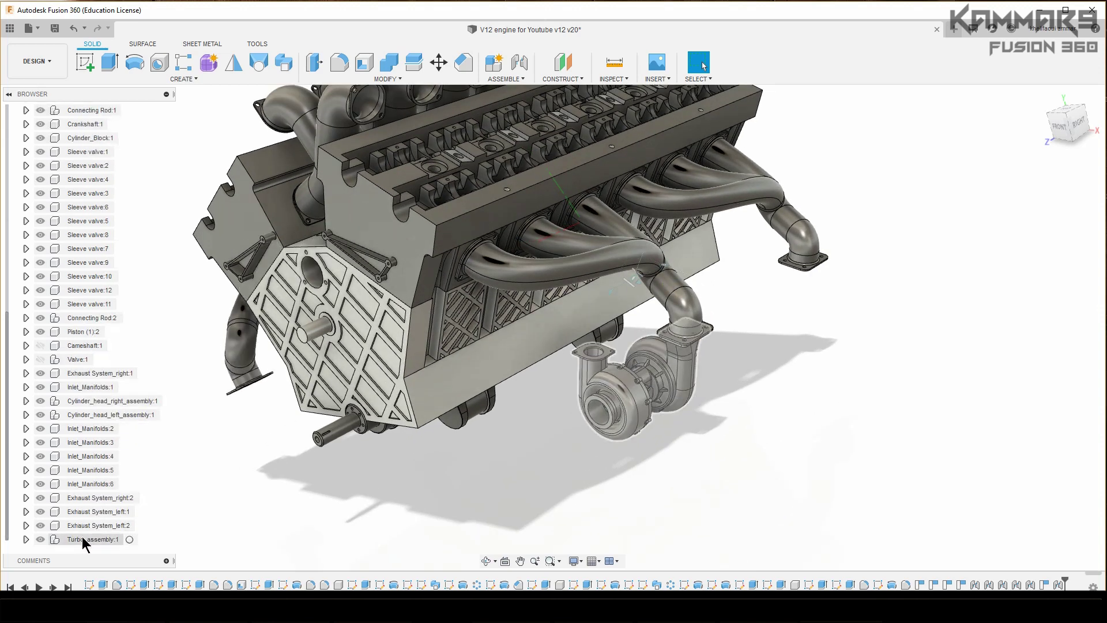
pyautogui.click(83, 539)
pyautogui.rightClick(82, 538)
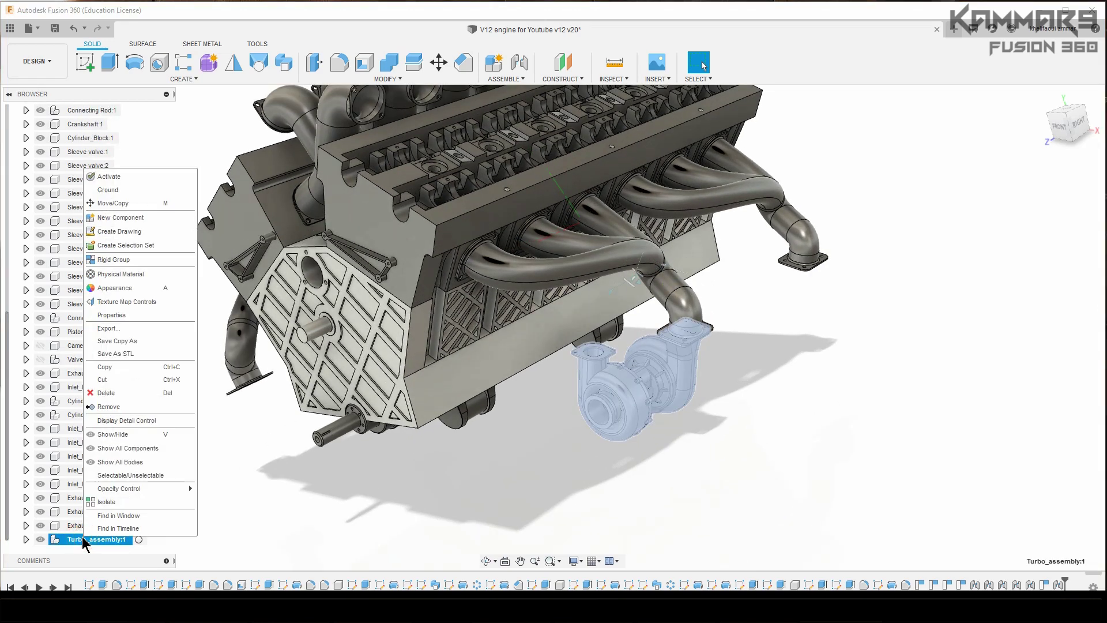
pyautogui.click(139, 367)
# - Paste the turbocharger copy into the top-level engine assembly and move it about -642 mm along Z
pyautogui.scroll(3, 64, 435)
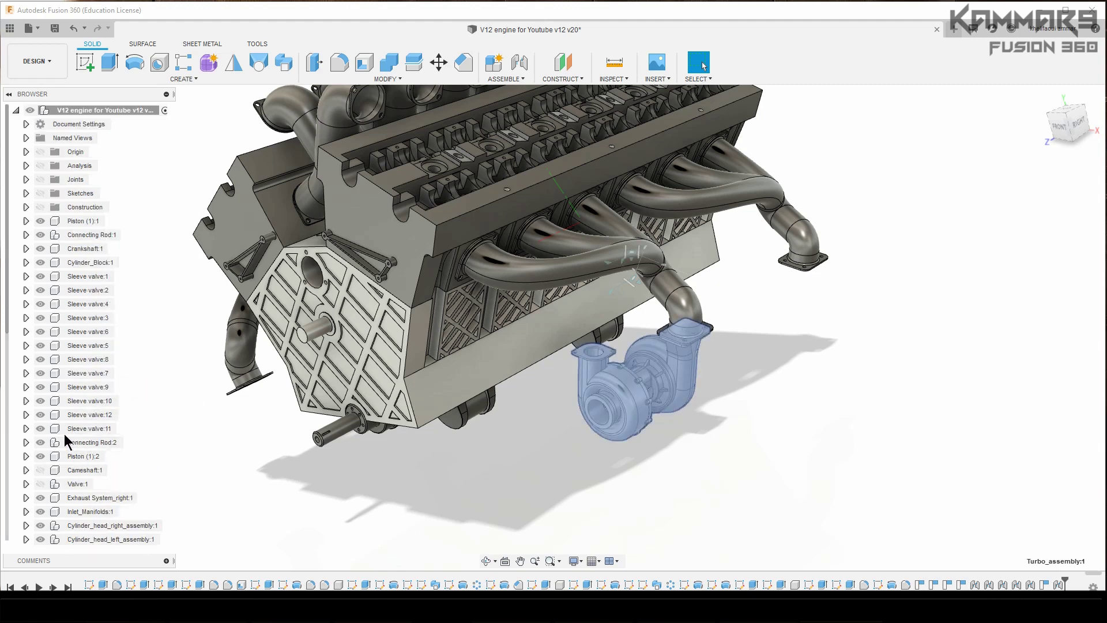
pyautogui.rightClick(140, 112)
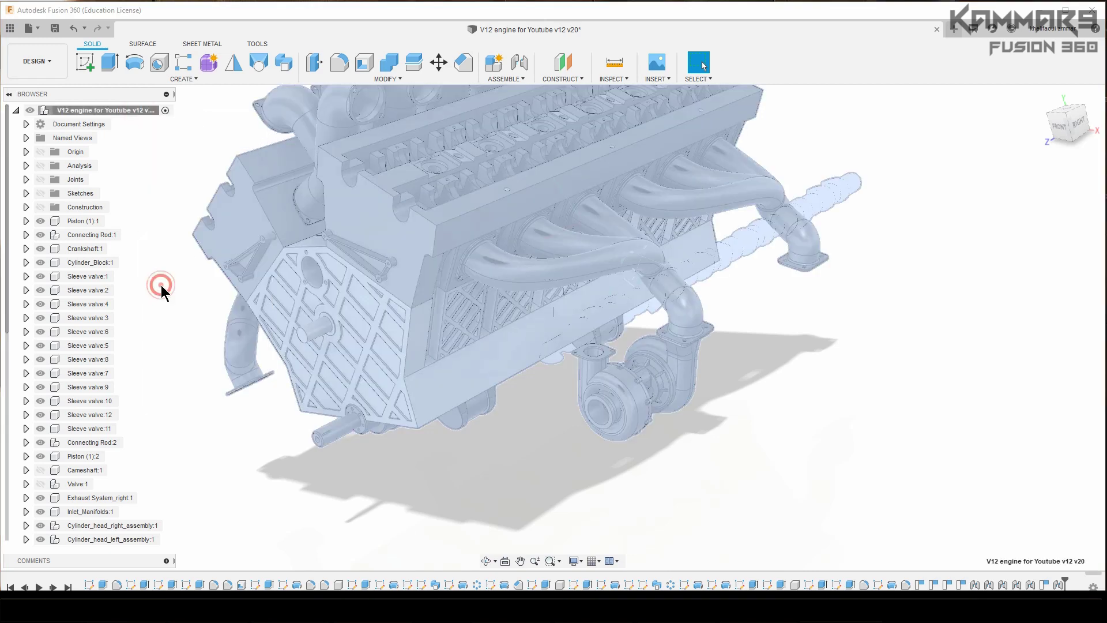
pyautogui.click(162, 285)
pyautogui.scroll(-3, 455, 464)
pyautogui.scroll(2, 801, 349)
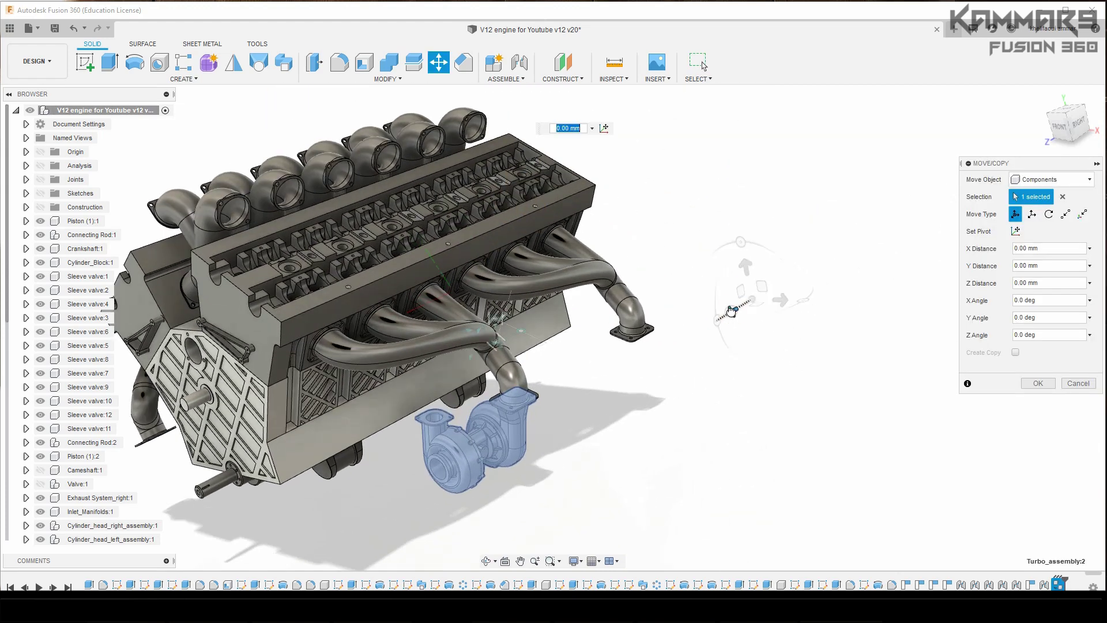
pyautogui.moveTo(732, 311); pyautogui.dragTo(931, 206)
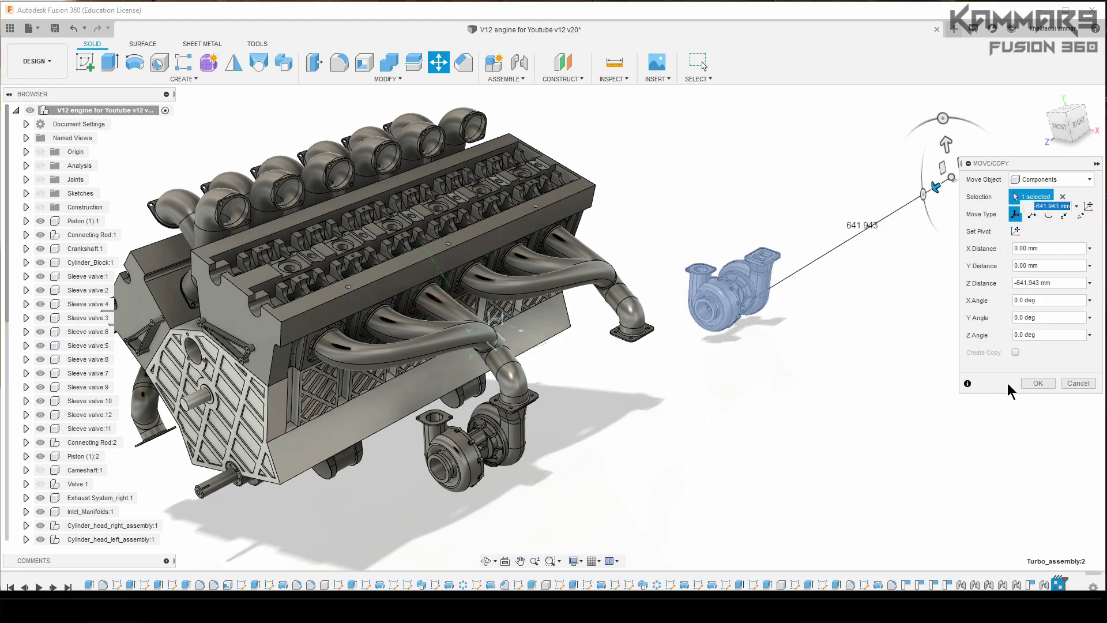
pyautogui.click(1037, 383)
pyautogui.click(879, 399)
# - Start a joint with its first origin at the outer corner bolt hole on the copied turbocharger's rectangular turbine inlet flange
pyautogui.scroll(2, 734, 278)
pyautogui.keyDown('shift'); pyautogui.moveTo(721, 271); pyautogui.dragTo(669, 292, button='middle'); pyautogui.keyUp('shift')
pyautogui.scroll(3, 799, 271)
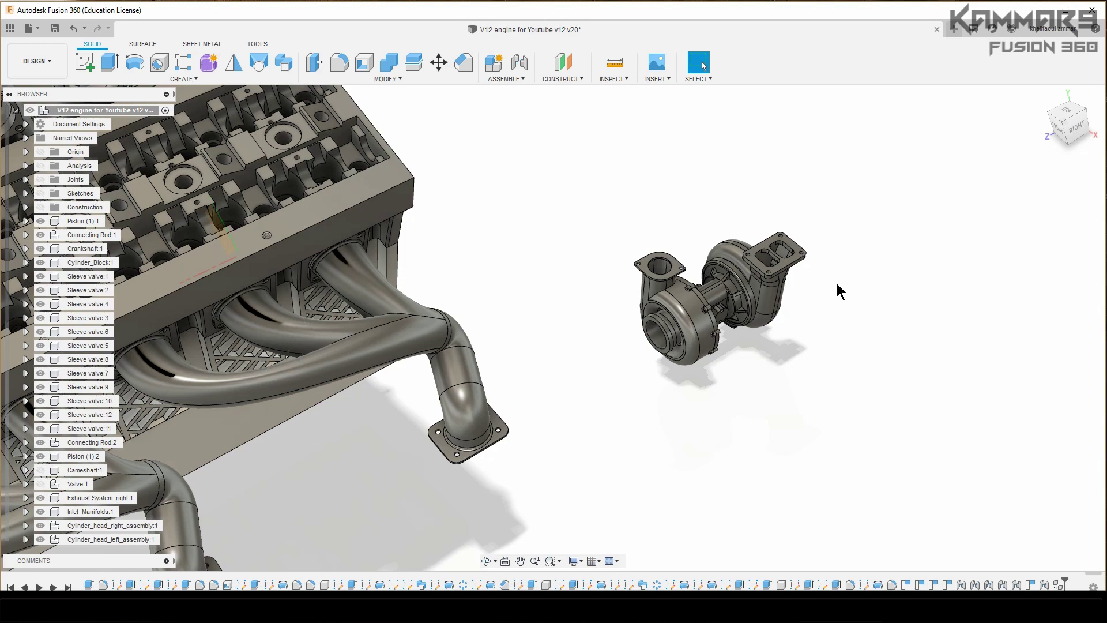
pyautogui.scroll(-5, 840, 284)
pyautogui.keyDown('shift'); pyautogui.moveTo(749, 299); pyautogui.dragTo(662, 348, button='middle'); pyautogui.keyUp('shift')
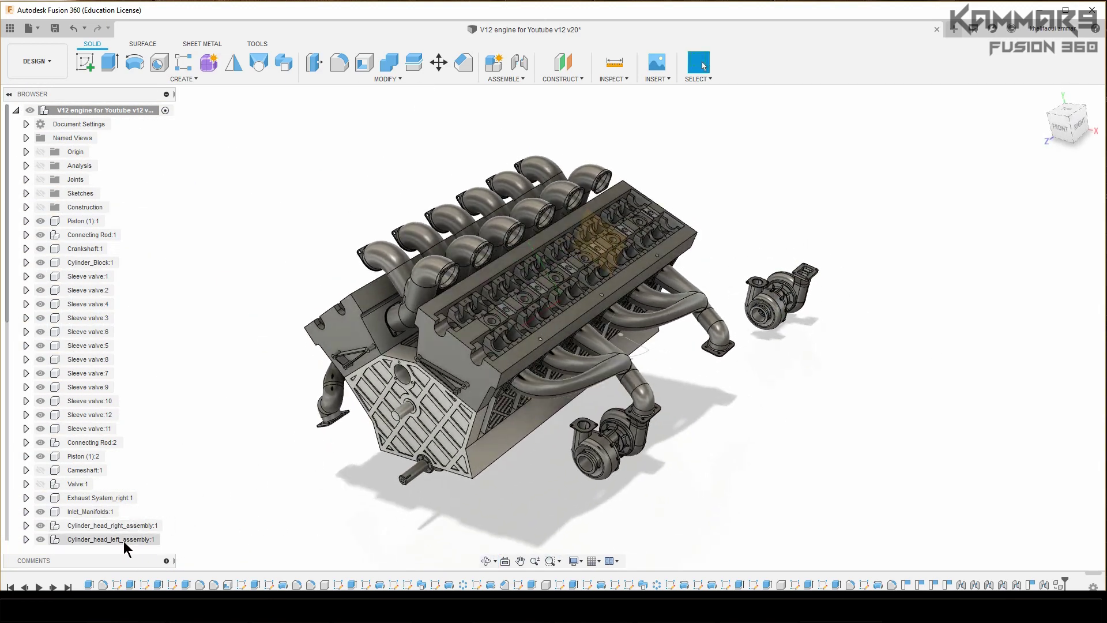
pyautogui.scroll(-3, 121, 542)
pyautogui.scroll(3, 807, 271)
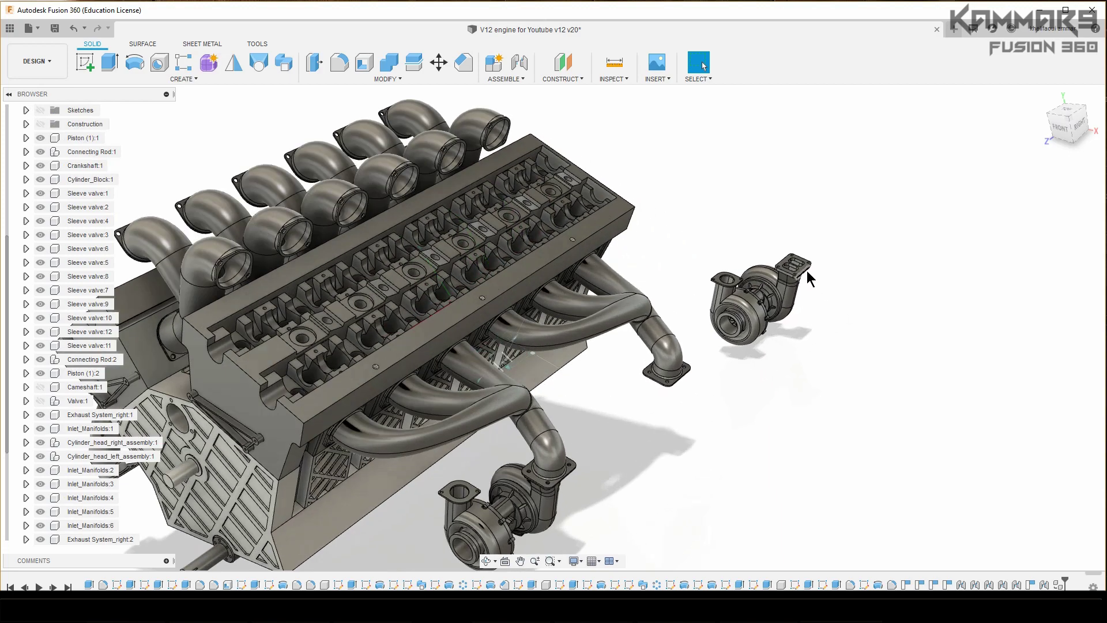
pyautogui.scroll(4, 807, 271)
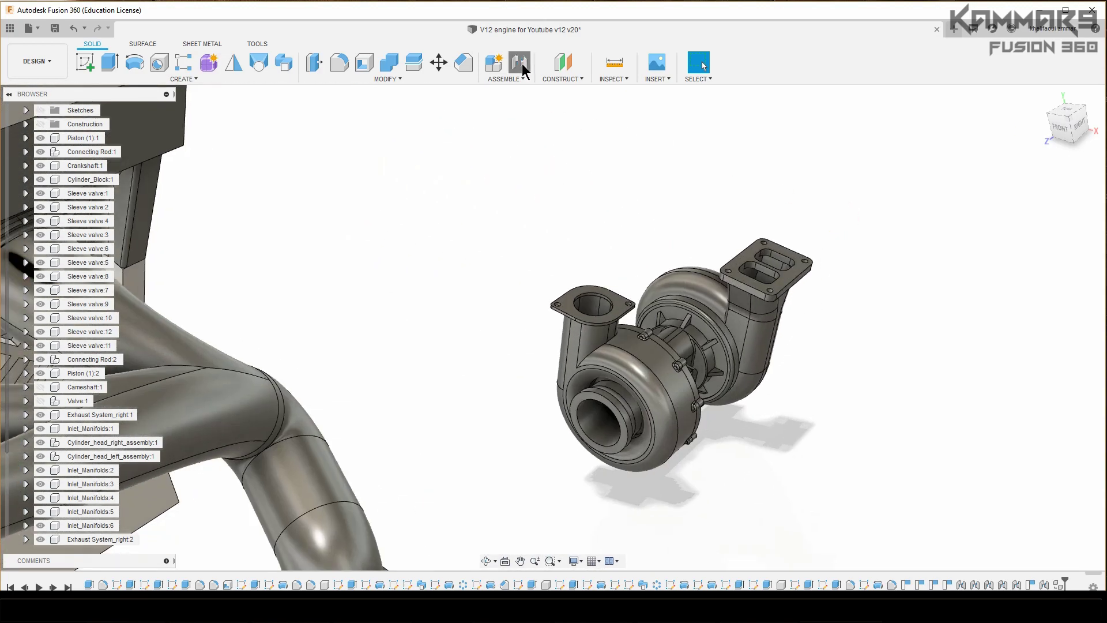
pyautogui.click(521, 63)
pyautogui.scroll(4, 816, 256)
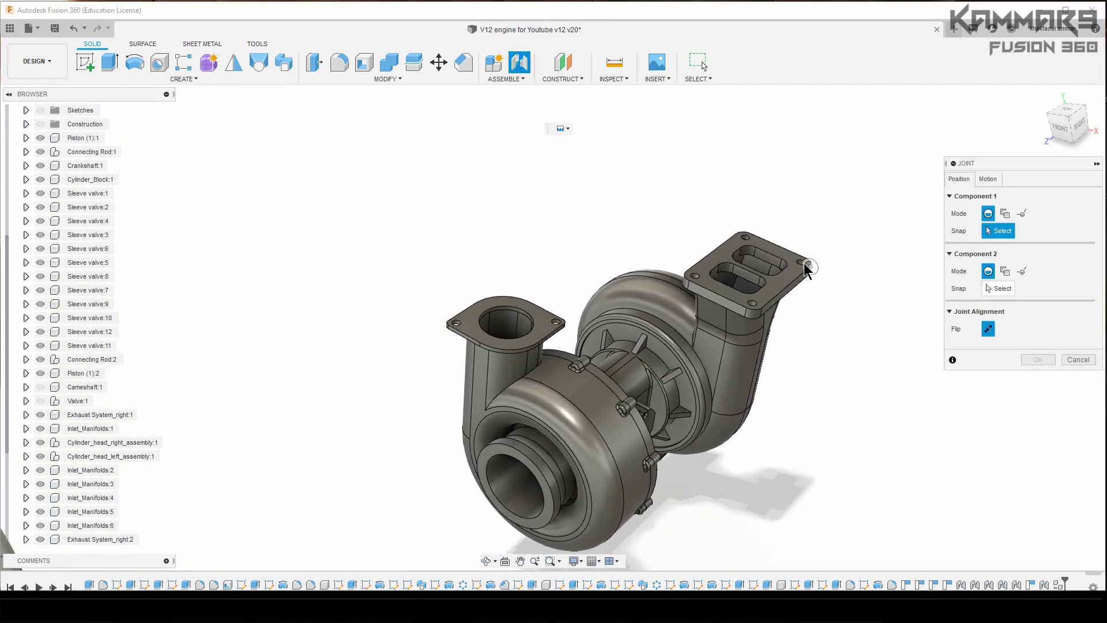
pyautogui.scroll(5, 805, 266)
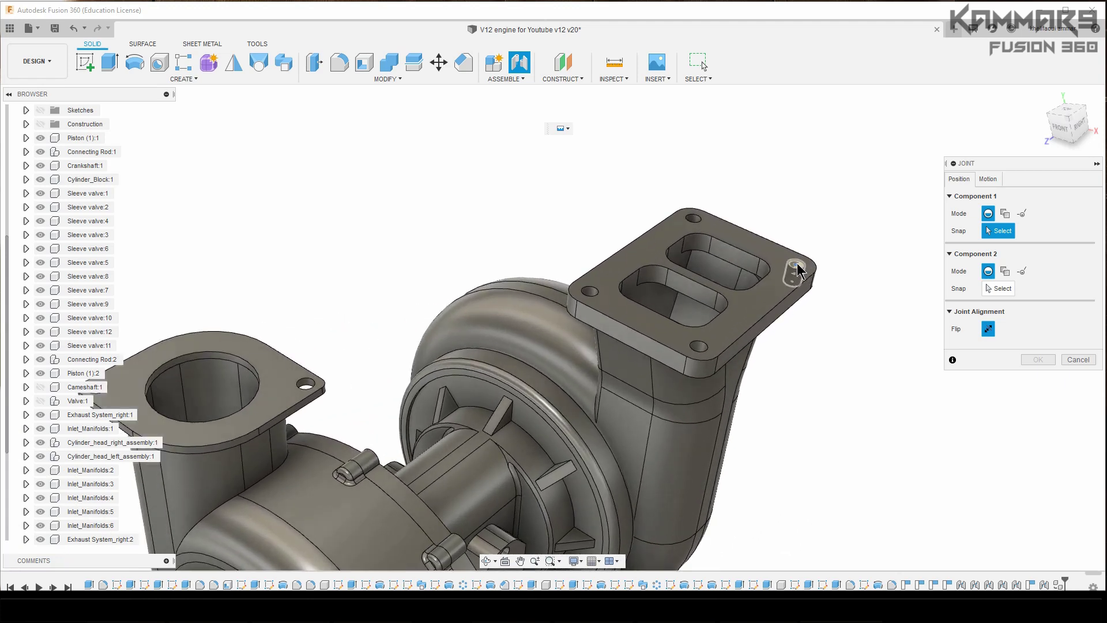
pyautogui.click(799, 266)
pyautogui.scroll(-2, 818, 315)
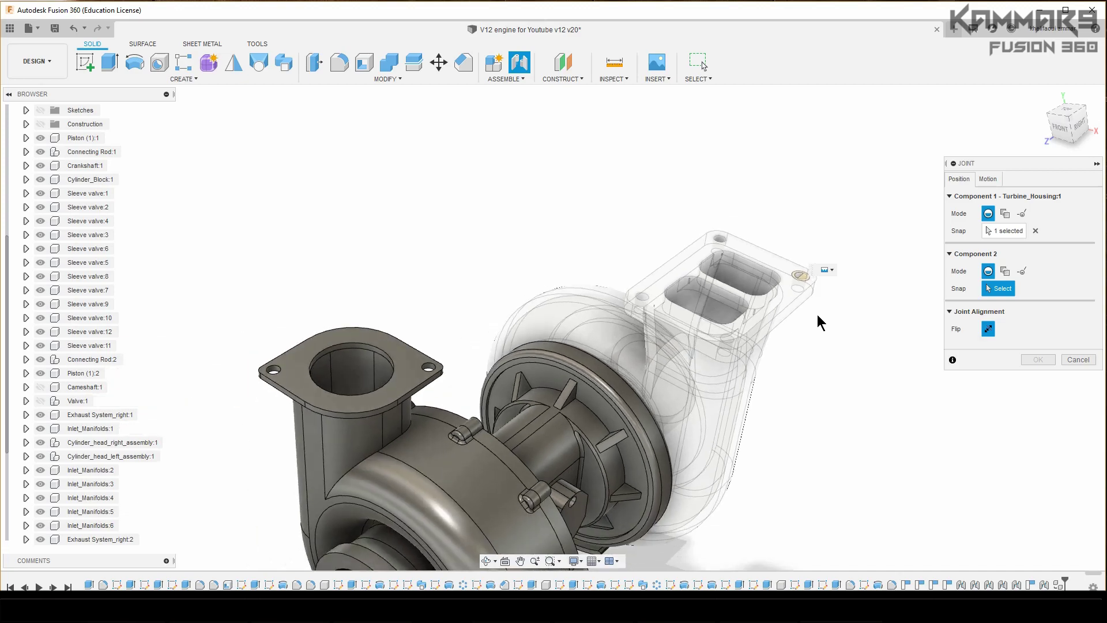
# - Snap the joint to the matching corner bolt hole on the underside of the Exhaust System_right:2 outlet flange and complete it
pyautogui.scroll(-8, 818, 316)
pyautogui.keyDown('shift'); pyautogui.moveTo(815, 320); pyautogui.dragTo(750, 298, button='middle'); pyautogui.keyUp('shift')
pyautogui.scroll(8, 753, 296)
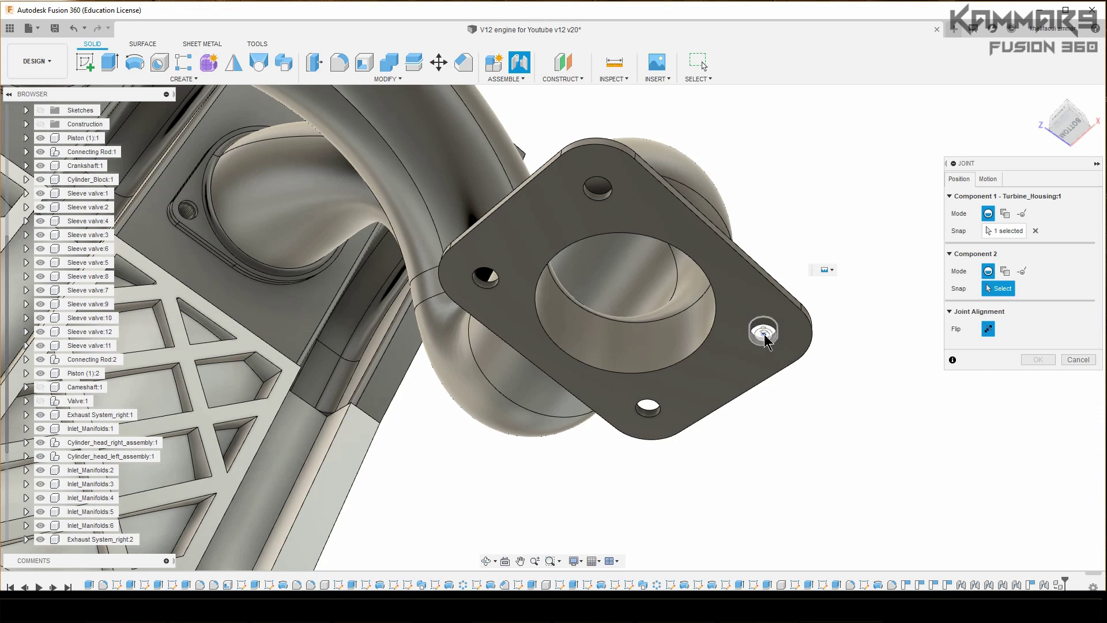
pyautogui.click(763, 333)
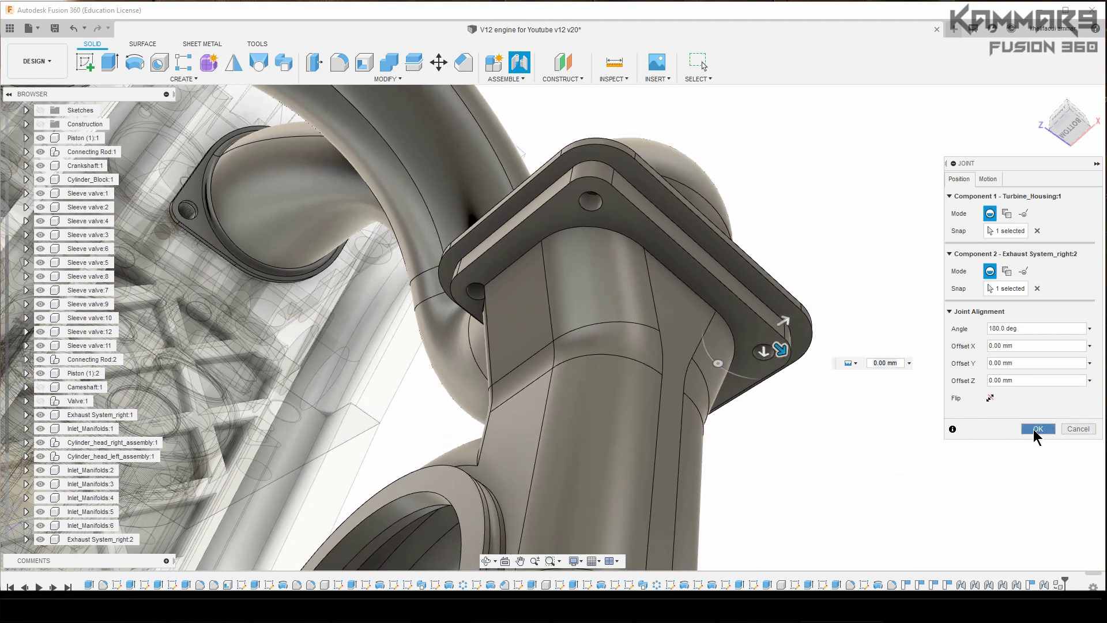
pyautogui.click(1035, 429)
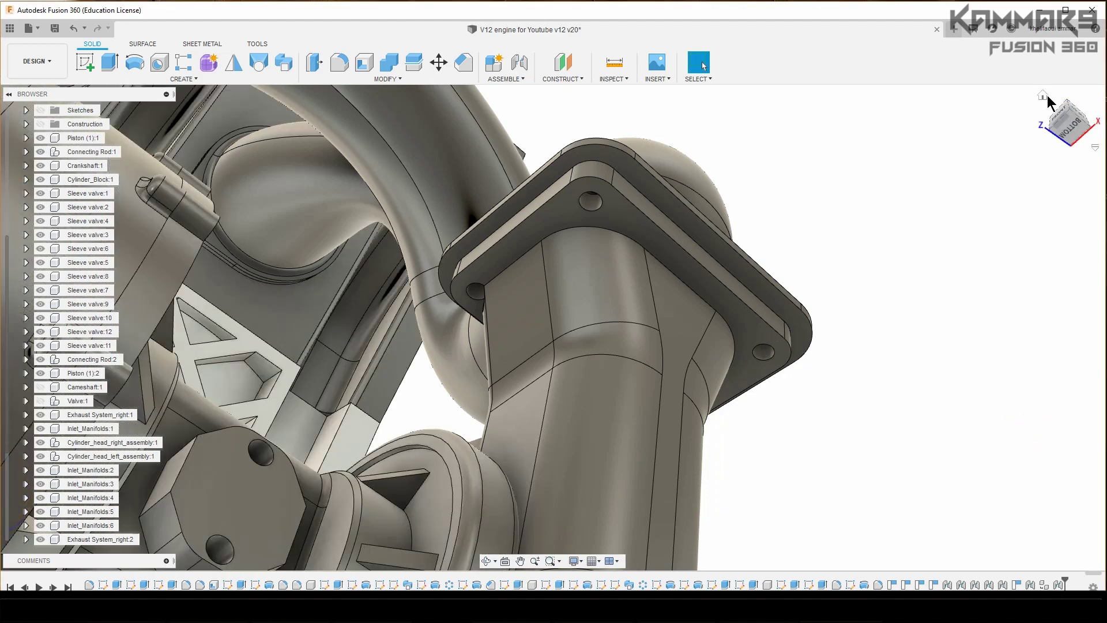
# - Paste another turbocharger copy into the top-level engine assembly
pyautogui.click(1044, 96)
pyautogui.scroll(3, 598, 403)
pyautogui.keyDown('shift'); pyautogui.moveTo(598, 403); pyautogui.dragTo(568, 341, button='middle'); pyautogui.keyUp('shift')
pyautogui.scroll(-3, 663, 357)
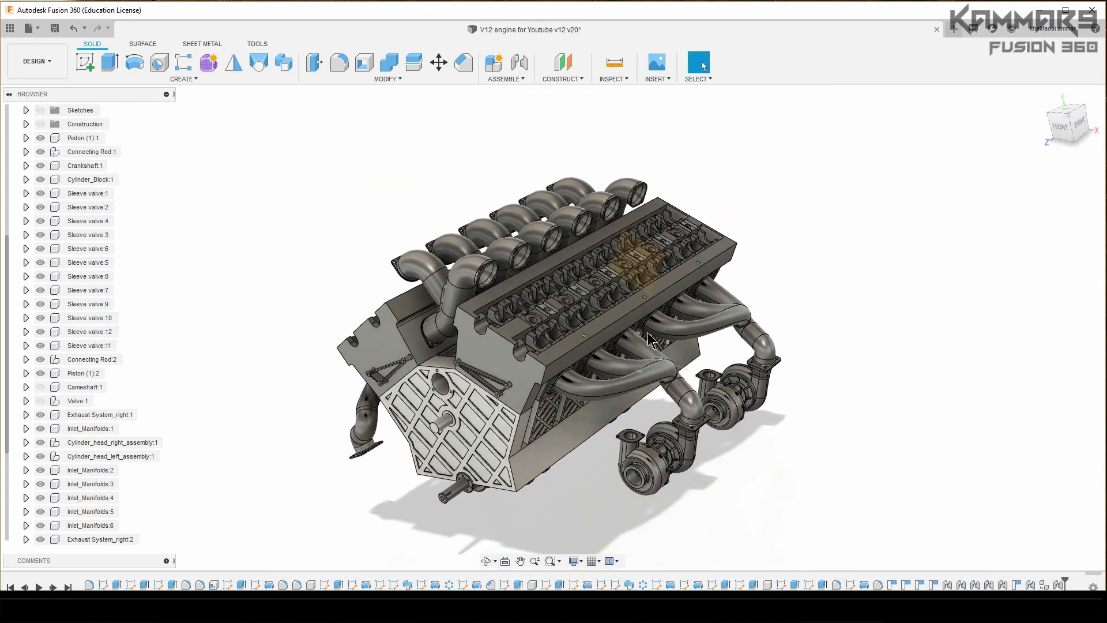
pyautogui.keyDown('shift'); pyautogui.moveTo(714, 346); pyautogui.dragTo(678, 353, button='middle'); pyautogui.keyUp('shift')
pyautogui.scroll(-3, 105, 490)
pyautogui.scroll(9, 68, 403)
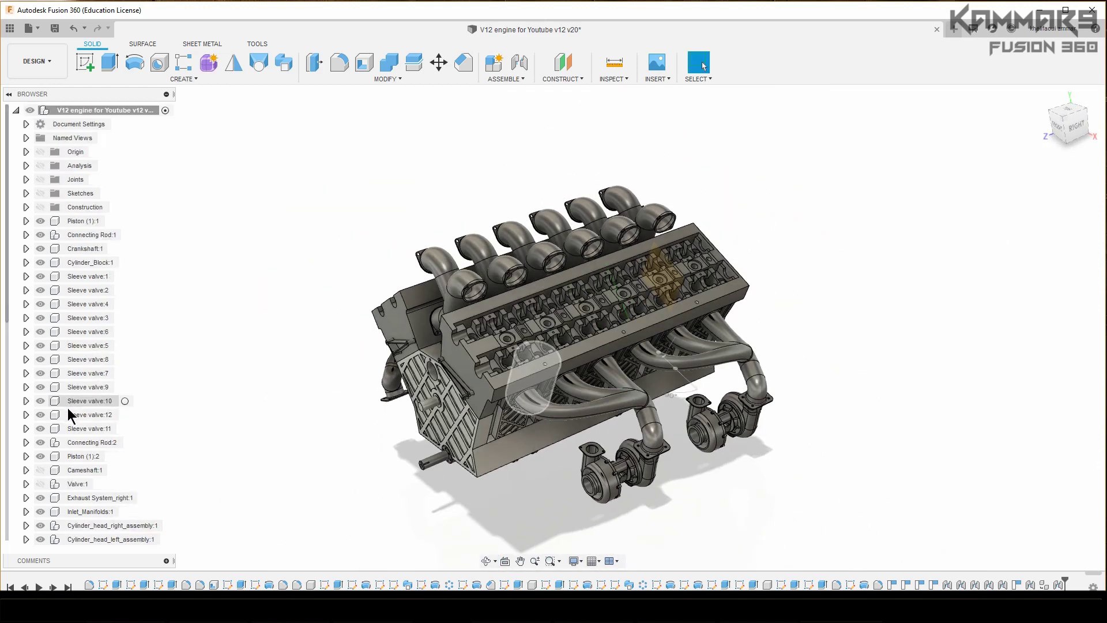
pyautogui.rightClick(143, 109)
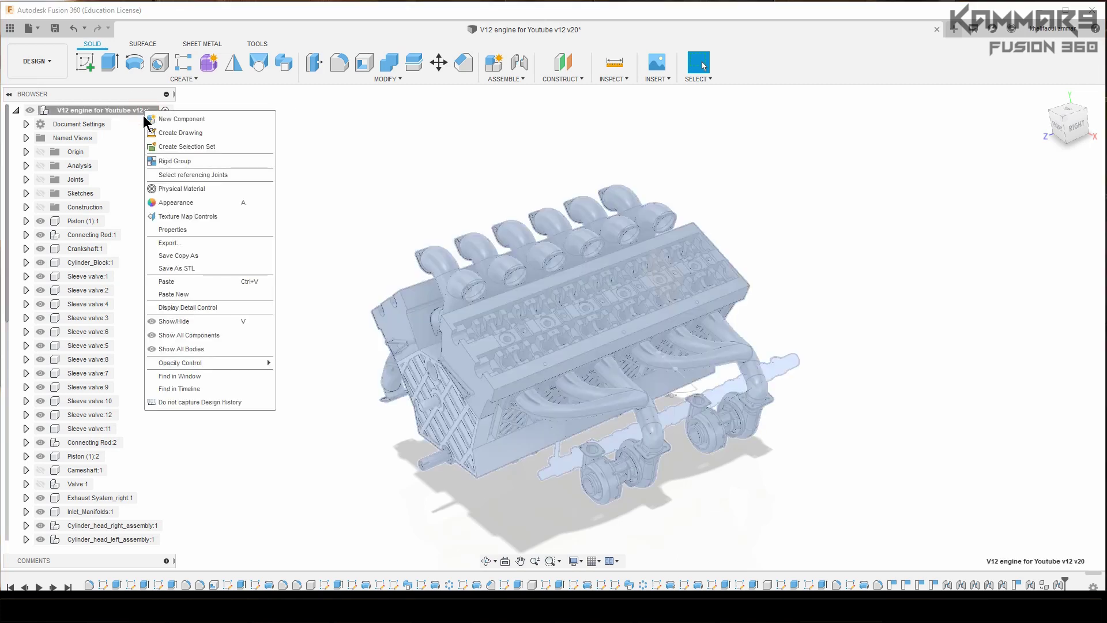
pyautogui.click(173, 282)
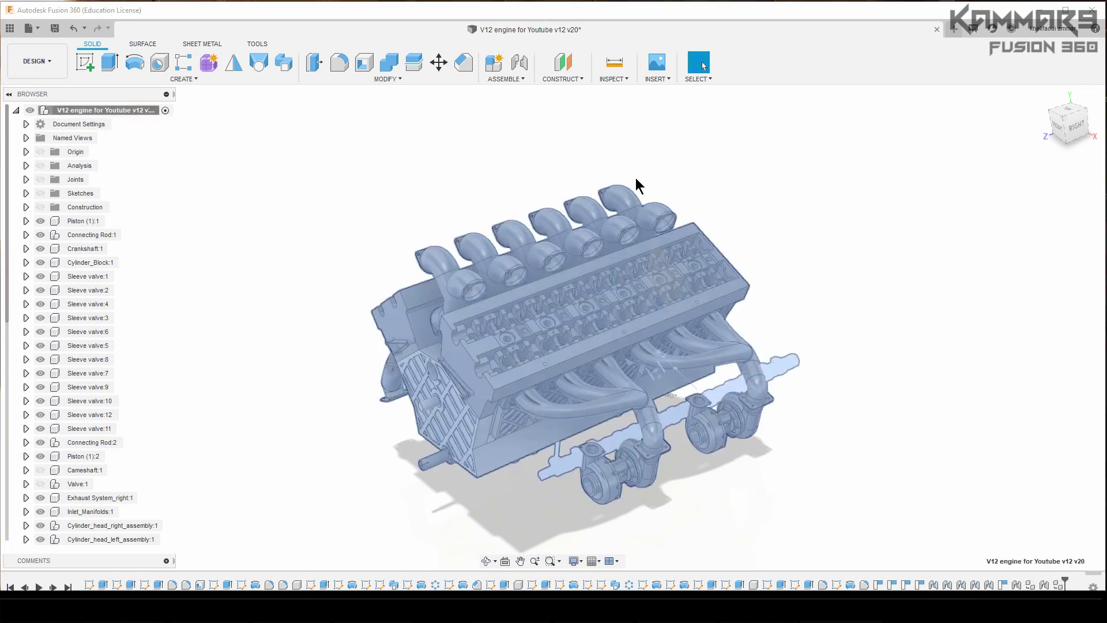
pyautogui.scroll(-2, 860, 232)
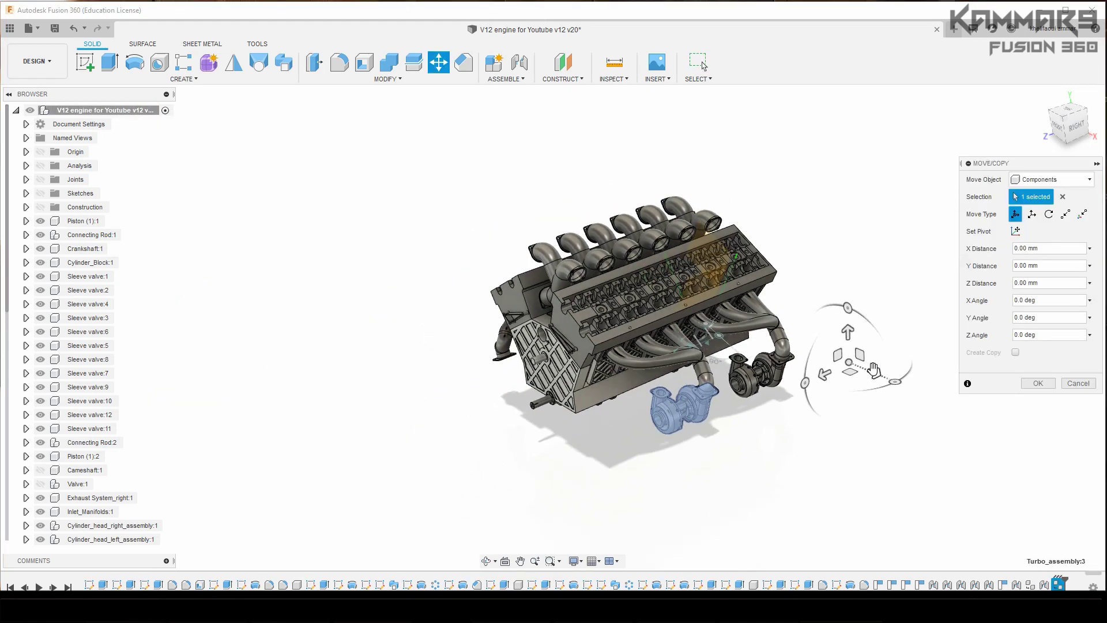
# - Move the newly pasted turbocharger about -1425 mm along X to the left exhaust side of the engine
pyautogui.moveTo(873, 370); pyautogui.dragTo(563, 245)
pyautogui.keyDown('shift'); pyautogui.moveTo(469, 306); pyautogui.dragTo(514, 303, button='middle'); pyautogui.keyUp('shift')
pyautogui.scroll(4, 369, 300)
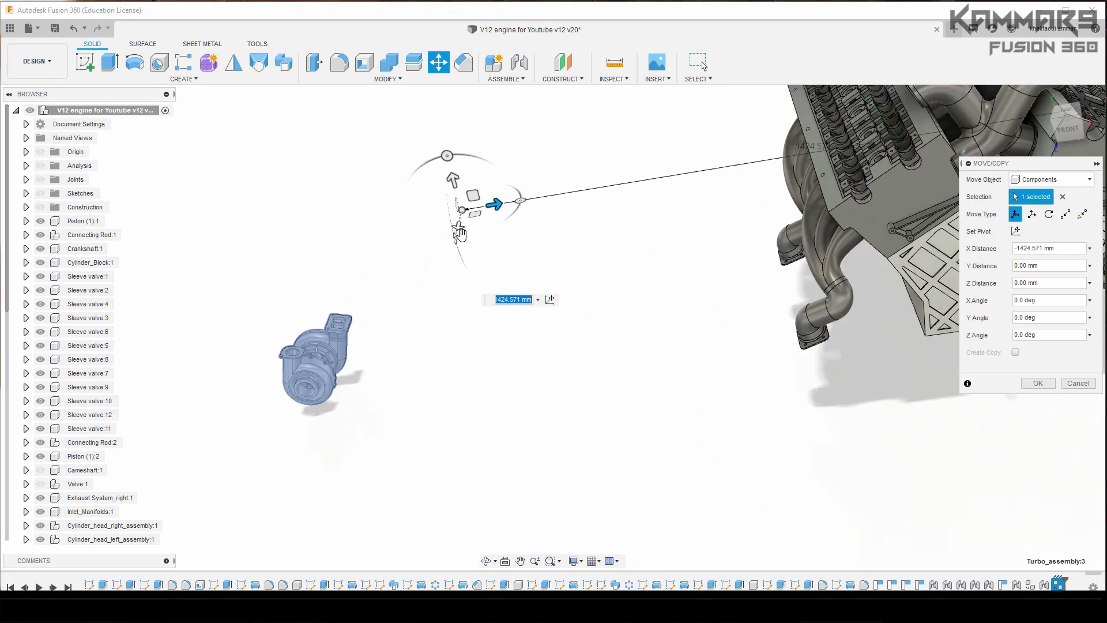
pyautogui.click(1025, 383)
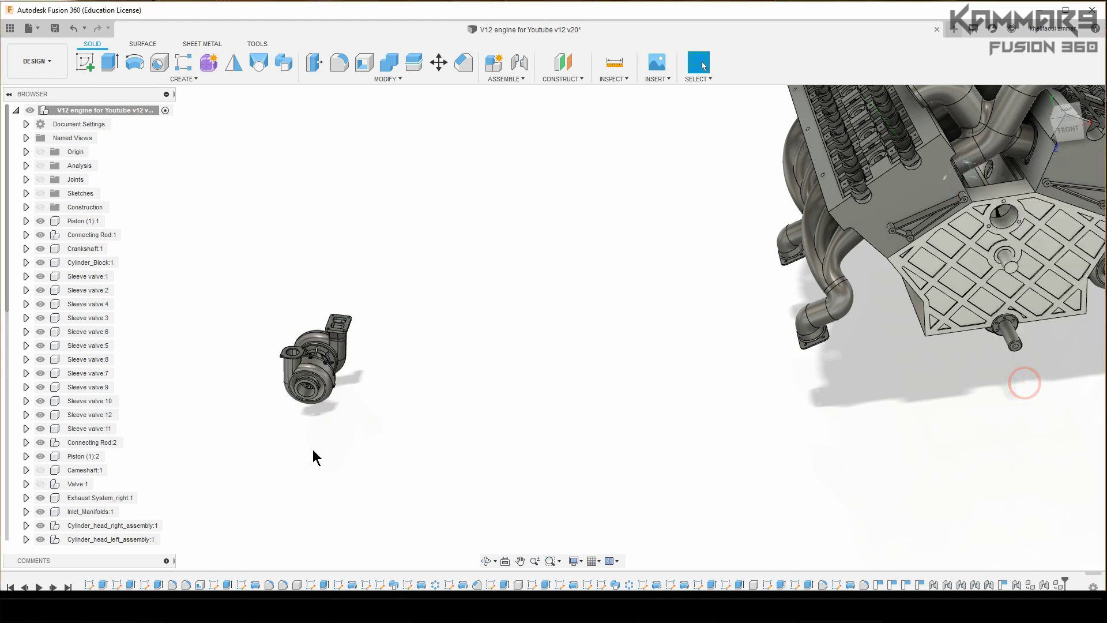
# - Rotate Turbo_assembly:3 by 180 degrees about the Y axis
pyautogui.scroll(-3, 64, 489)
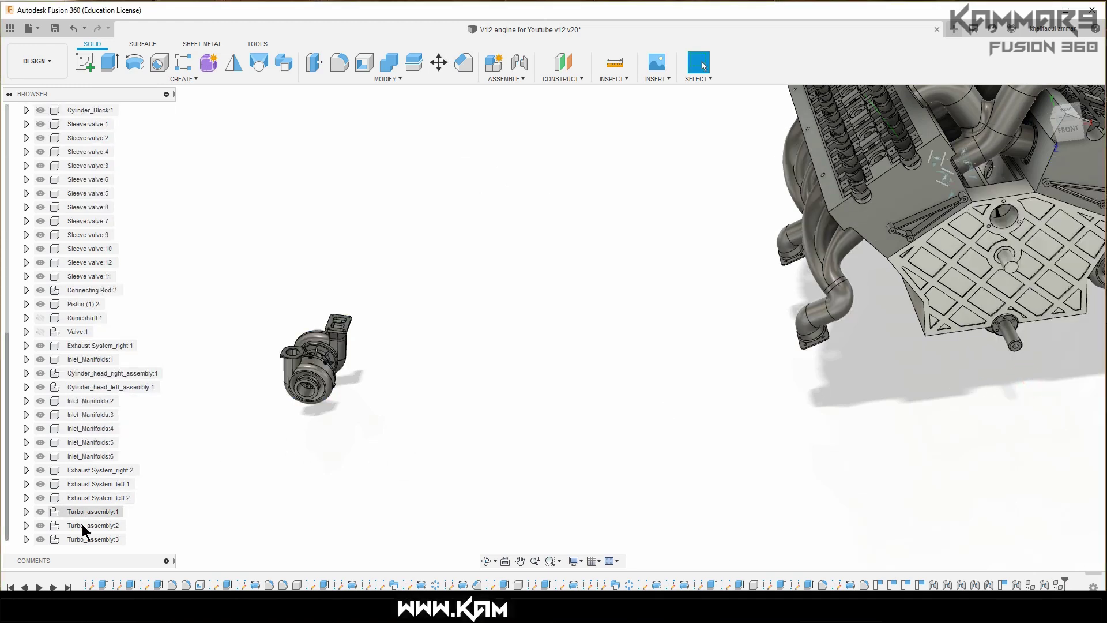
pyautogui.click(92, 539)
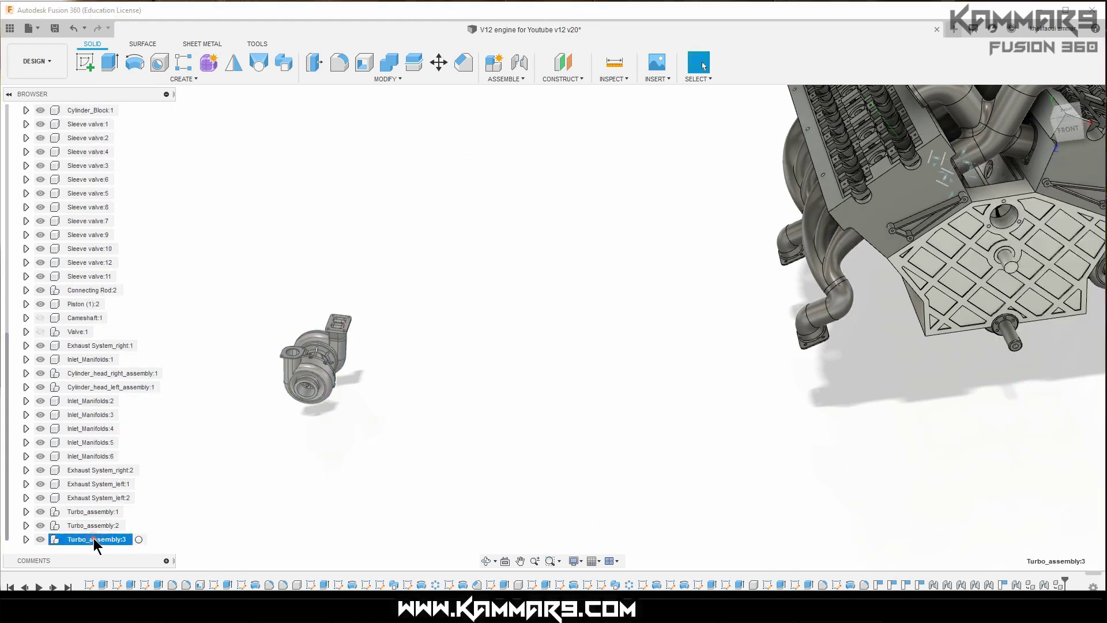
pyautogui.click(440, 65)
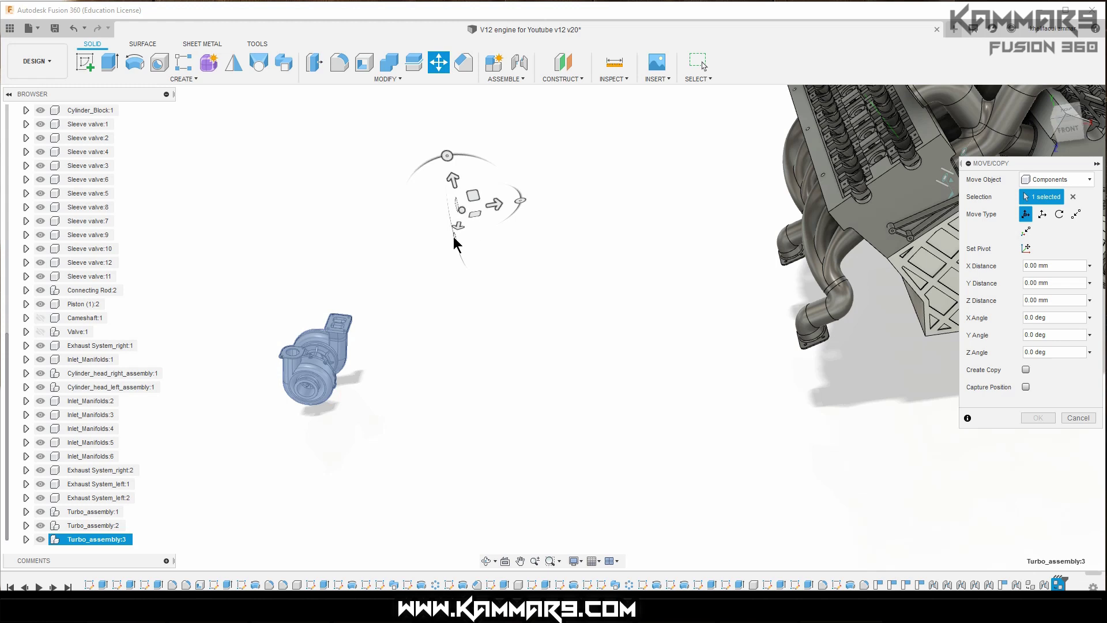
pyautogui.moveTo(516, 209); pyautogui.dragTo(250, 241)
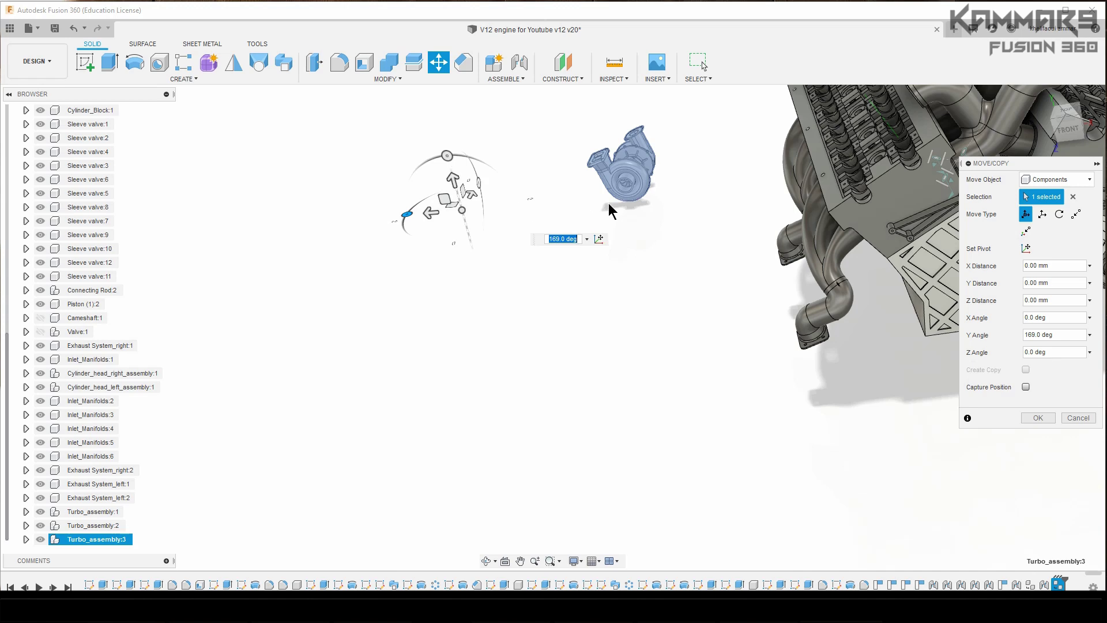
pyautogui.keyDown('shift'); pyautogui.moveTo(536, 199); pyautogui.dragTo(591, 192, button='middle'); pyautogui.keyUp('shift')
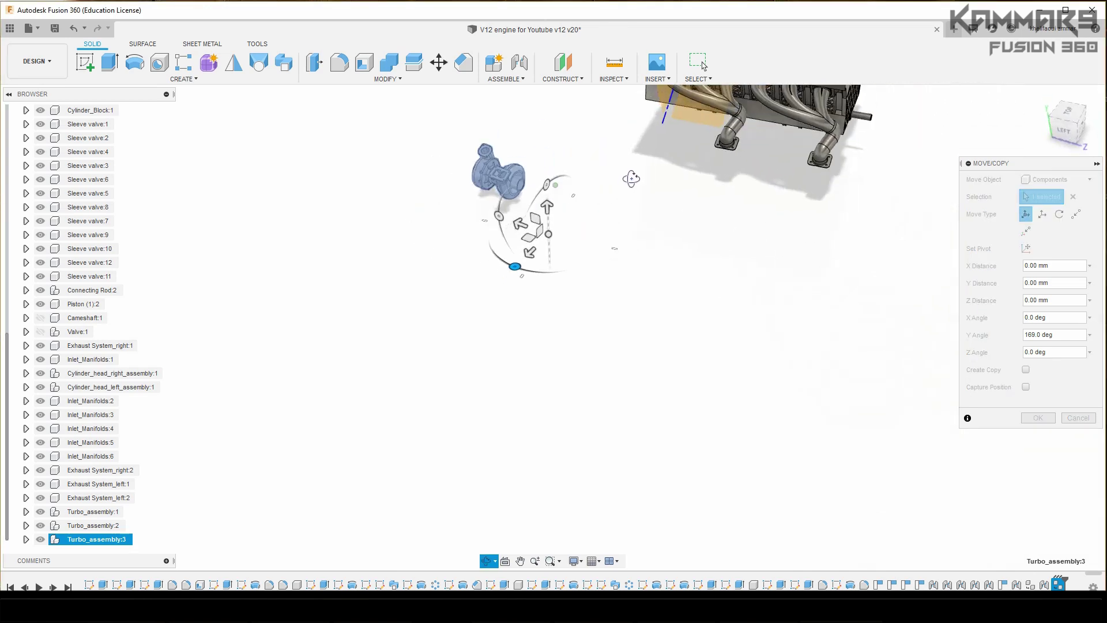
pyautogui.keyDown('shift'); pyautogui.moveTo(631, 176); pyautogui.dragTo(571, 158, button='middle'); pyautogui.keyUp('shift')
pyautogui.scroll(2, 558, 157)
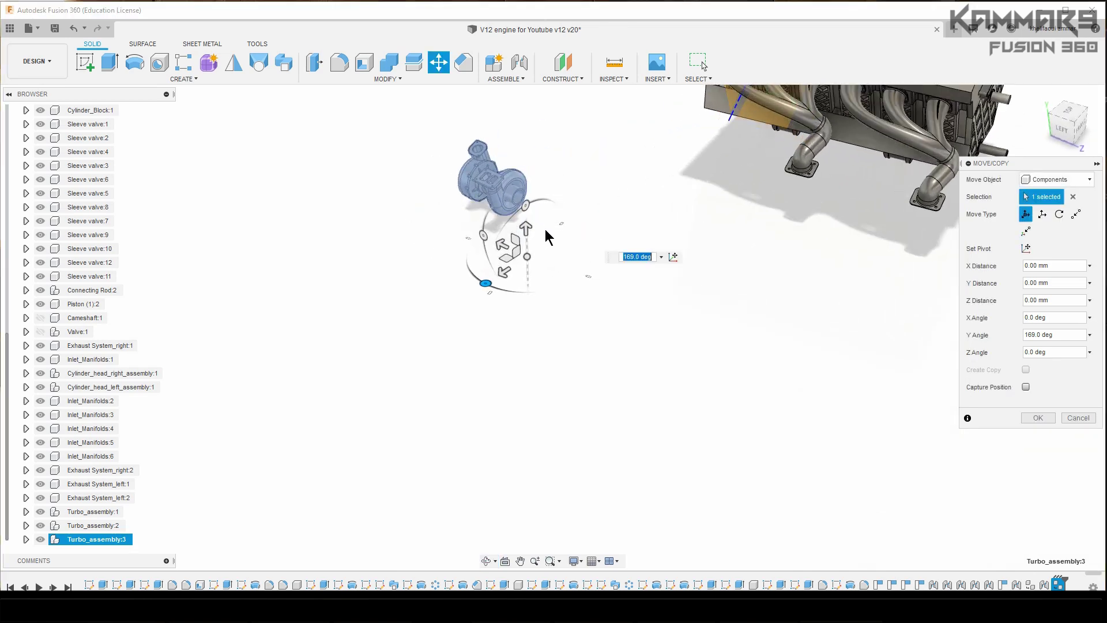
pyautogui.write('180')
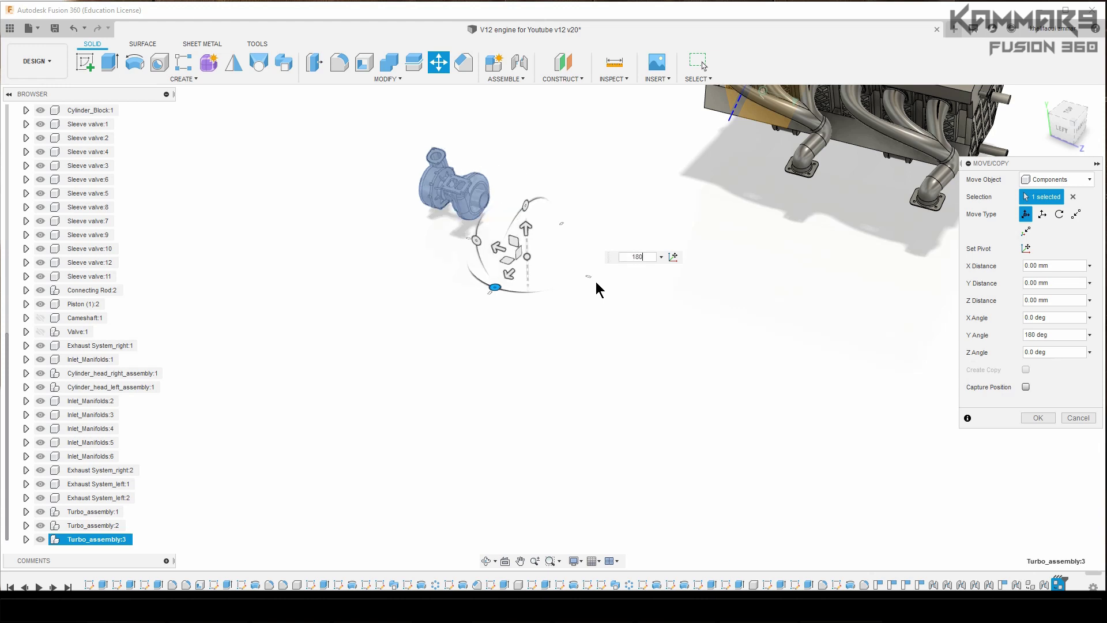
pyautogui.press('Return')
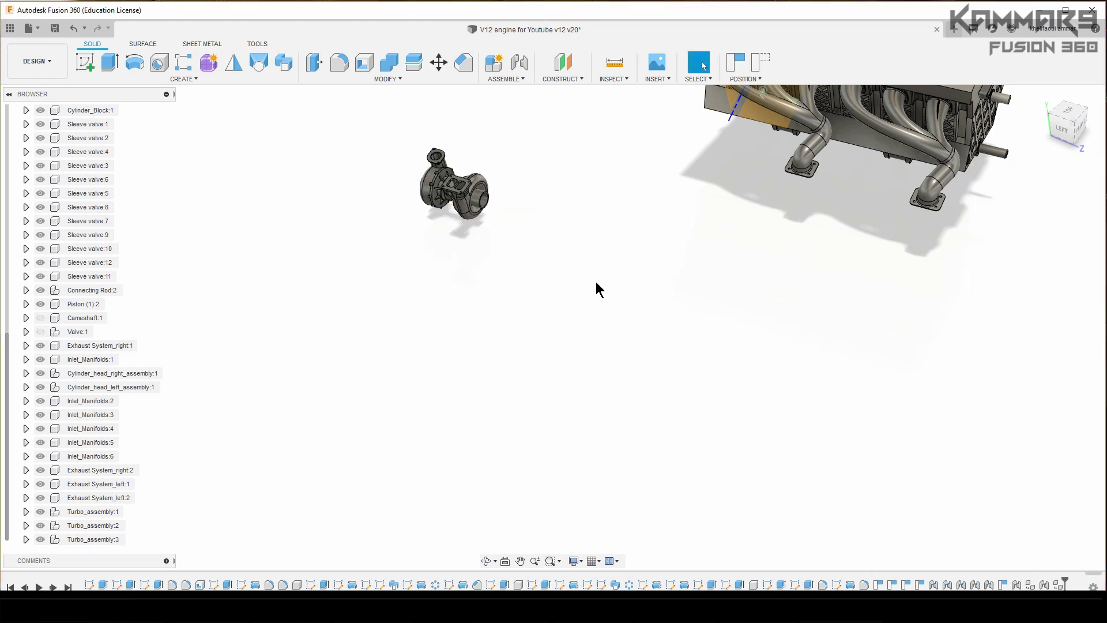
# - Start a joint for the rotated left-side turbocharger, capturing the current position of the moved components
pyautogui.click(1071, 119)
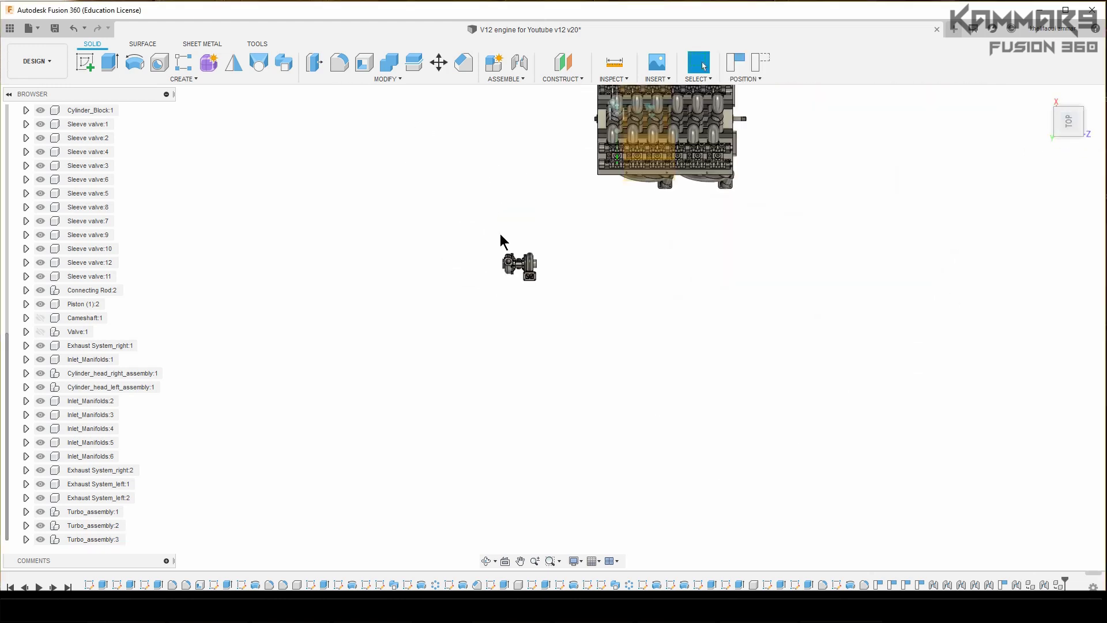
pyautogui.keyDown('shift'); pyautogui.moveTo(502, 240); pyautogui.dragTo(550, 282, button='middle'); pyautogui.keyUp('shift')
pyautogui.scroll(5, 520, 282)
pyautogui.scroll(1, 418, 196)
pyautogui.click(518, 64)
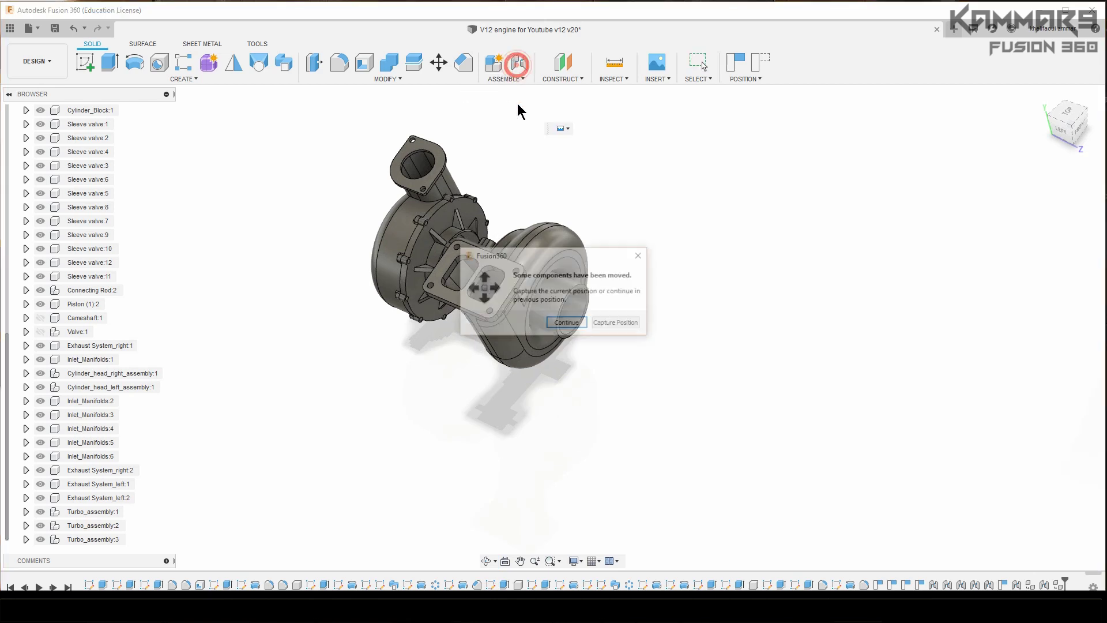
pyautogui.click(630, 325)
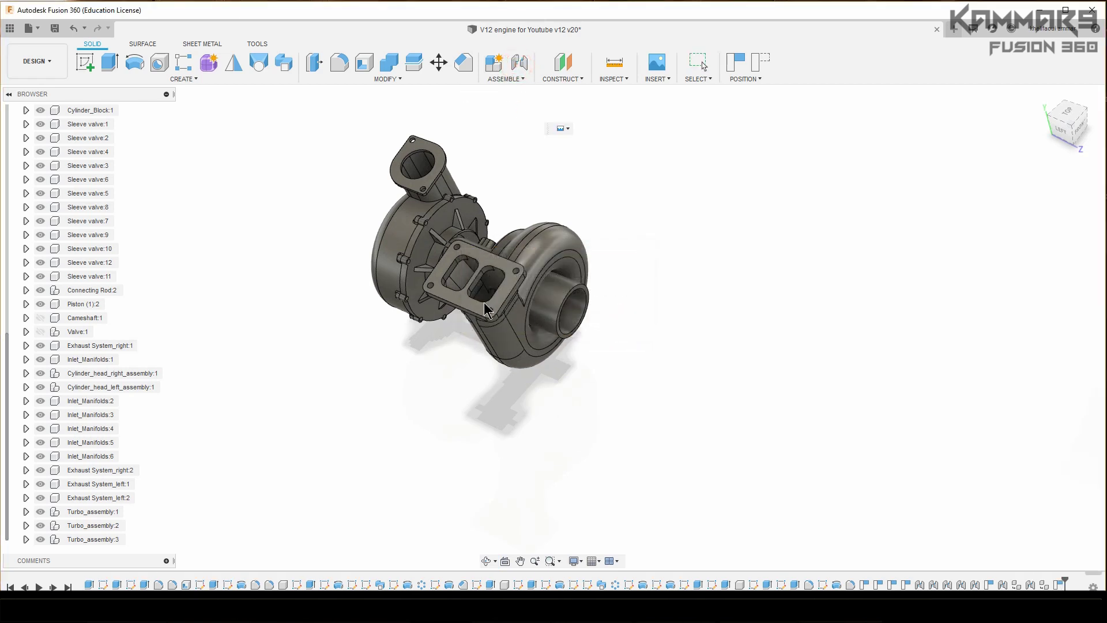
# - Joint the Turbo_assembly:3 turbine housing's inlet flange to the Exhaust System_left:2 outlet flange, using matching corner bolt holes
pyautogui.scroll(4, 489, 315)
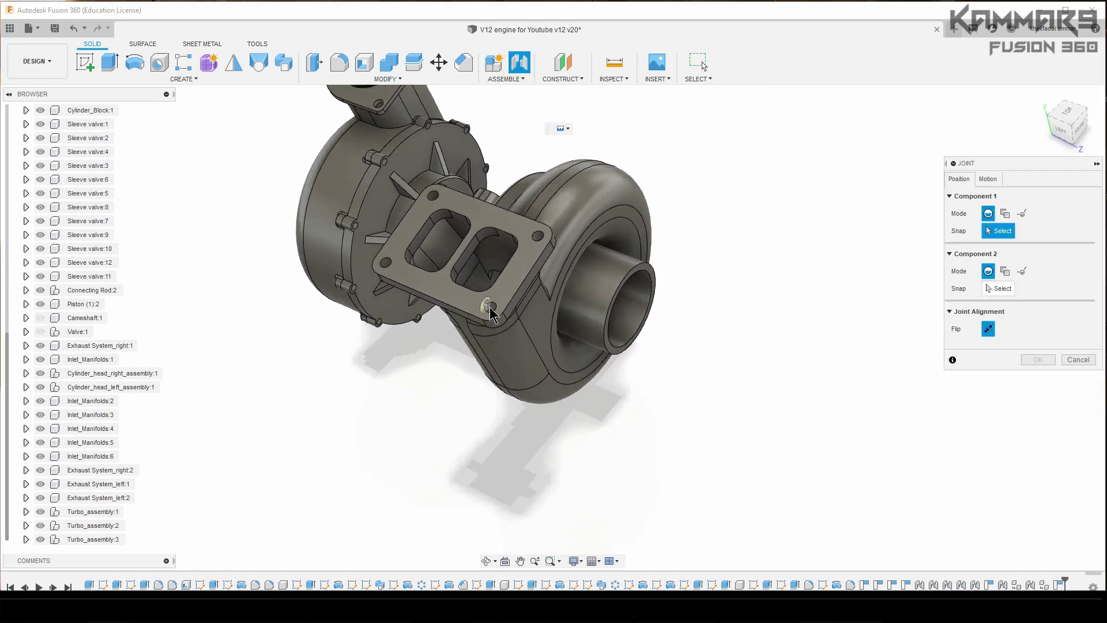
pyautogui.click(491, 311)
pyautogui.scroll(-6, 439, 320)
pyautogui.scroll(-4, 378, 332)
pyautogui.scroll(6, 475, 323)
pyautogui.moveTo(456, 317)
pyautogui.keyDown('shift'); pyautogui.mouseDown(button='middle')
pyautogui.moveTo(403, 202)
pyautogui.moveTo(444, 313)
pyautogui.mouseUp(button='middle'); pyautogui.keyUp('shift')
pyautogui.scroll(8, 441, 308)
pyautogui.scroll(4, 433, 299)
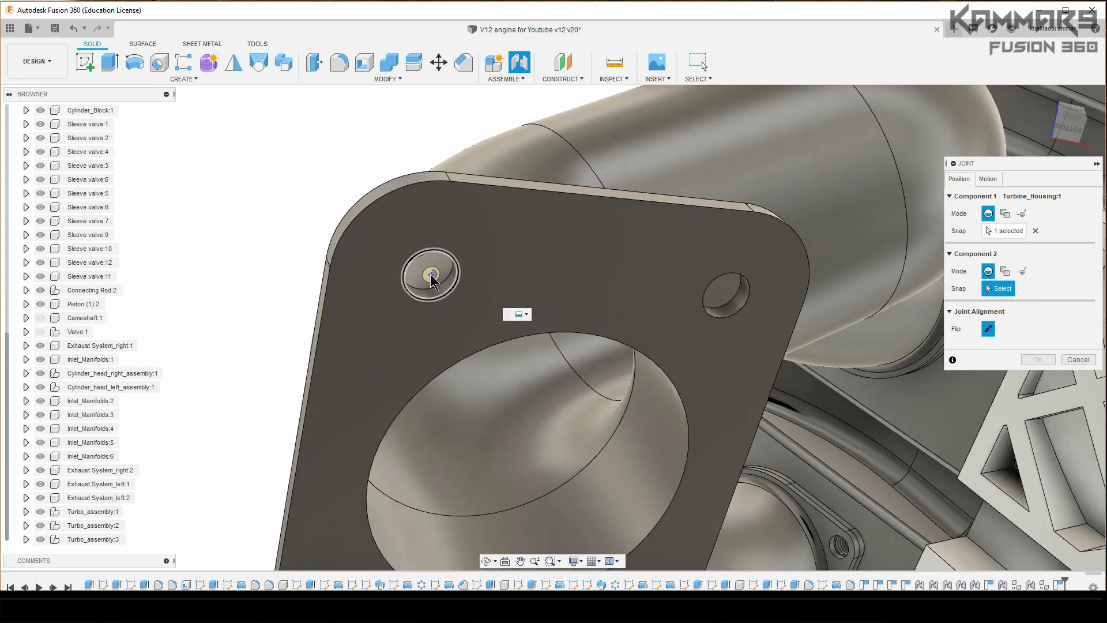
pyautogui.click(433, 280)
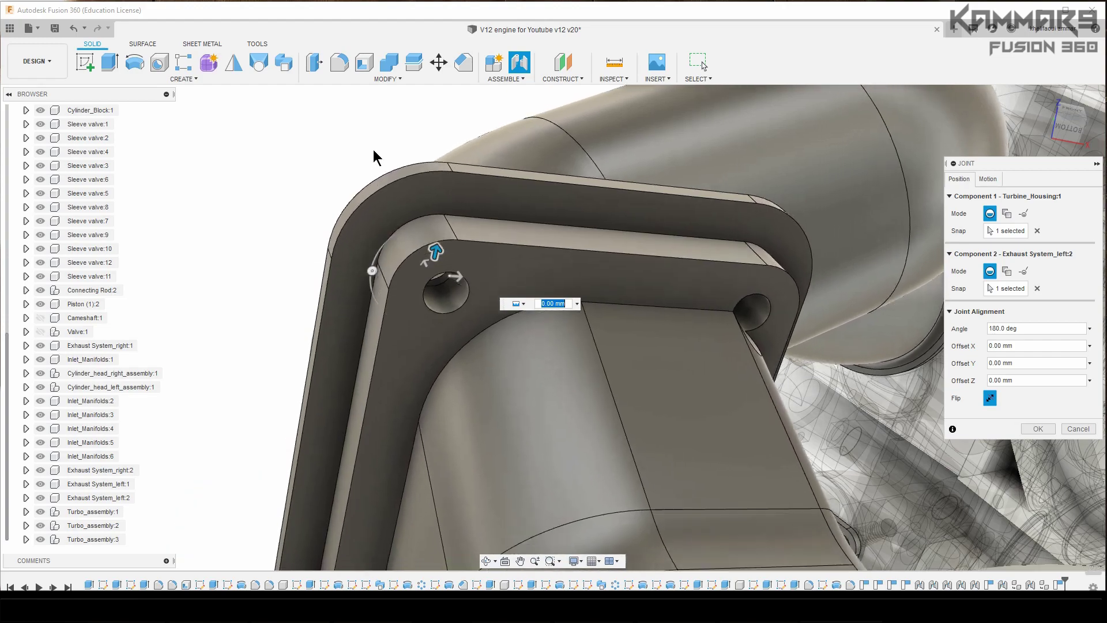
pyautogui.scroll(-10, 374, 157)
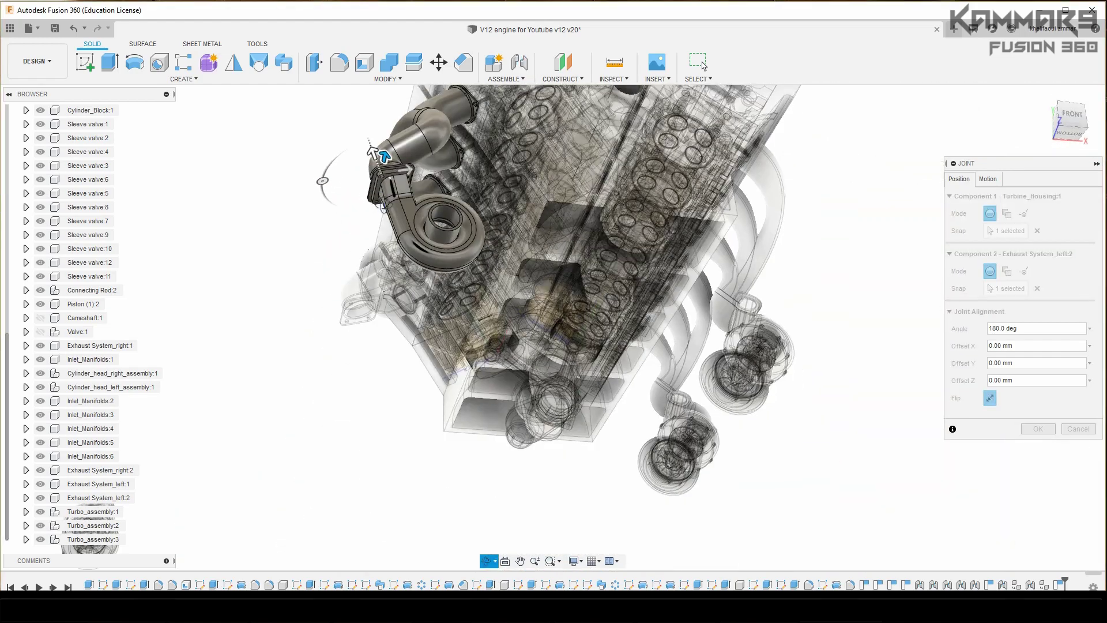
pyautogui.keyDown('shift'); pyautogui.moveTo(385, 209); pyautogui.dragTo(478, 332, button='middle'); pyautogui.keyUp('shift')
pyautogui.click(1042, 430)
pyautogui.scroll(-5, 811, 424)
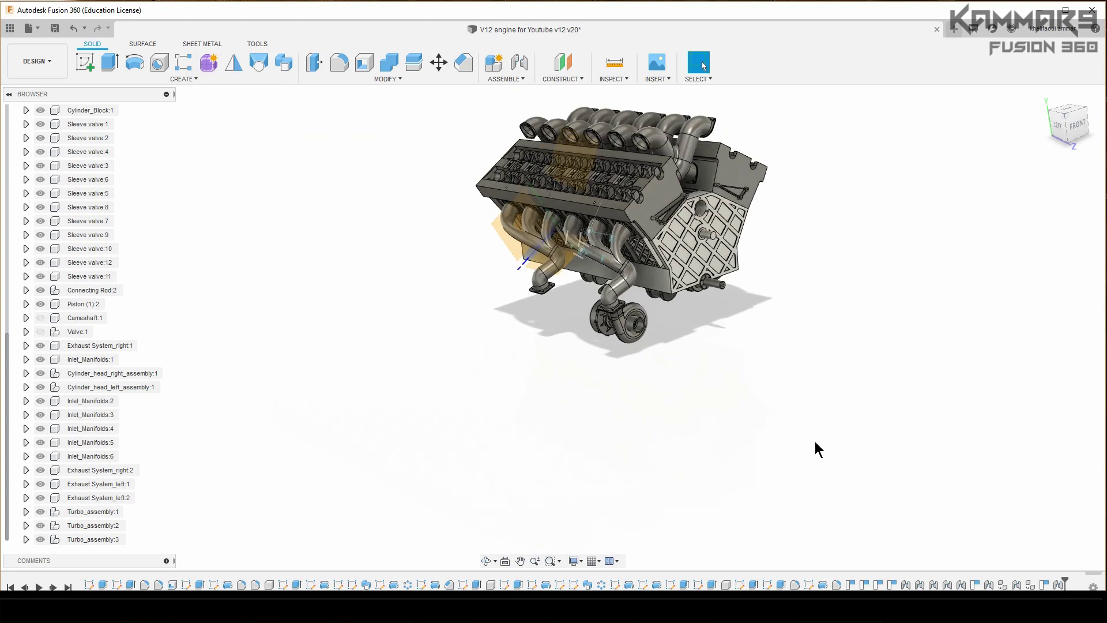
# - Copy Turbo_assembly:3 and paste it into the top-level engine assembly
pyautogui.scroll(2, 692, 231)
pyautogui.keyDown('shift'); pyautogui.moveTo(663, 262); pyautogui.dragTo(693, 307, button='middle'); pyautogui.keyUp('shift')
pyautogui.scroll(4, 726, 417)
pyautogui.keyDown('shift'); pyautogui.moveTo(726, 417); pyautogui.dragTo(646, 394, button='middle'); pyautogui.keyUp('shift')
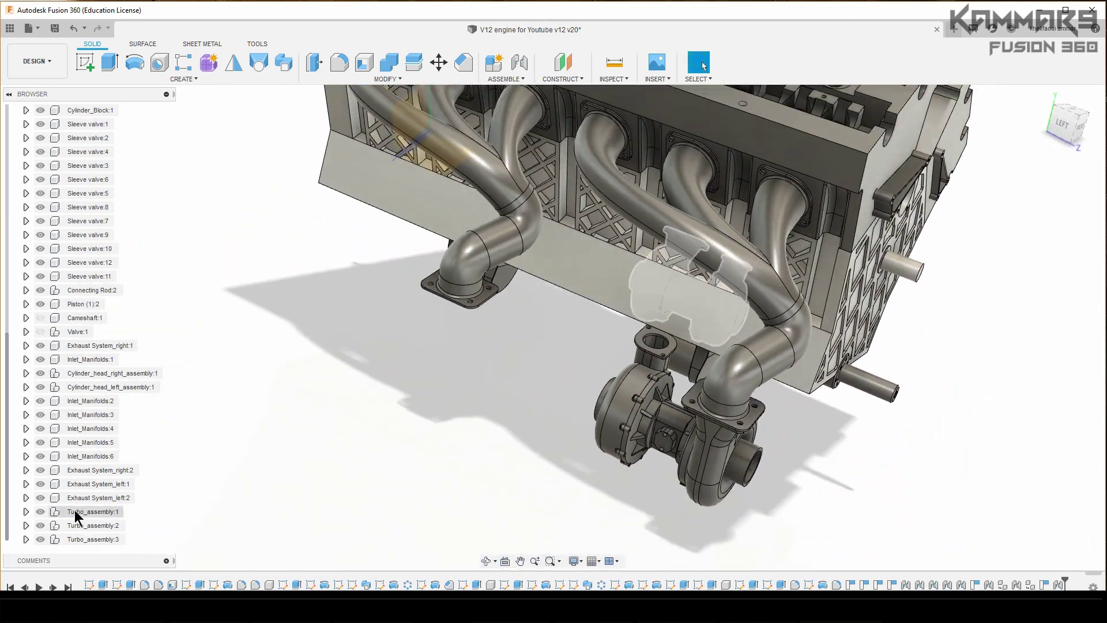
pyautogui.click(97, 540)
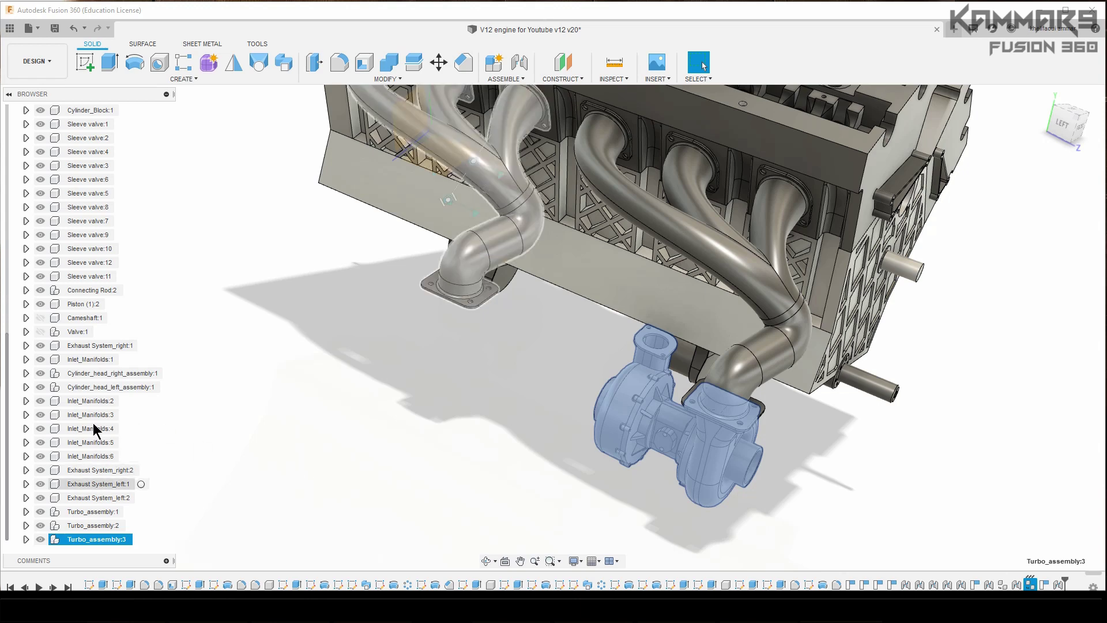
pyautogui.scroll(5, 87, 447)
pyautogui.click(195, 185)
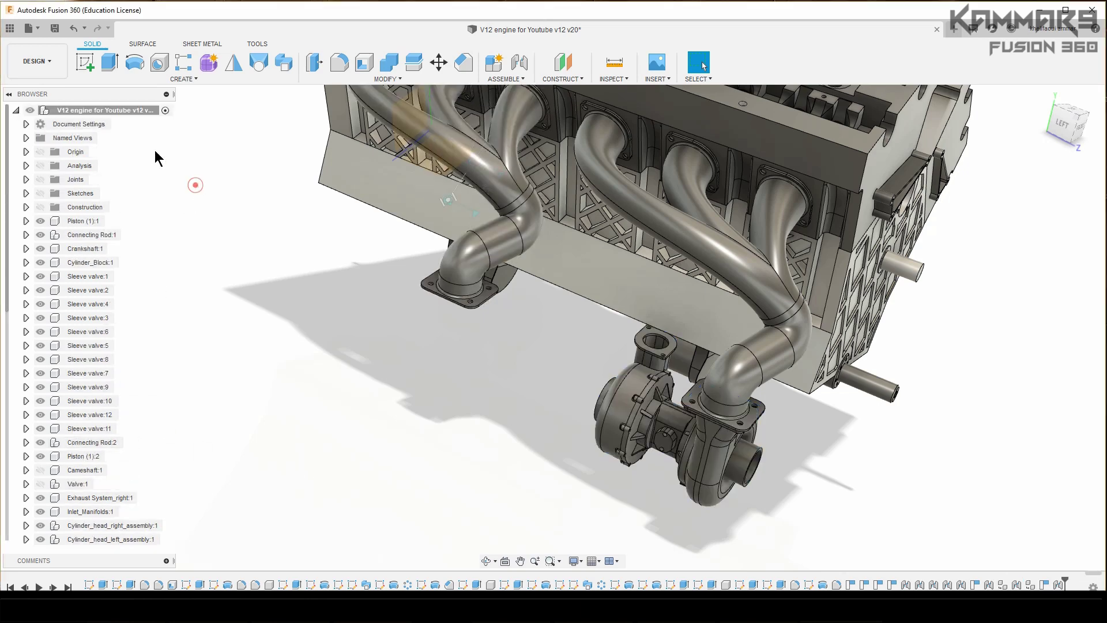
pyautogui.click(127, 112)
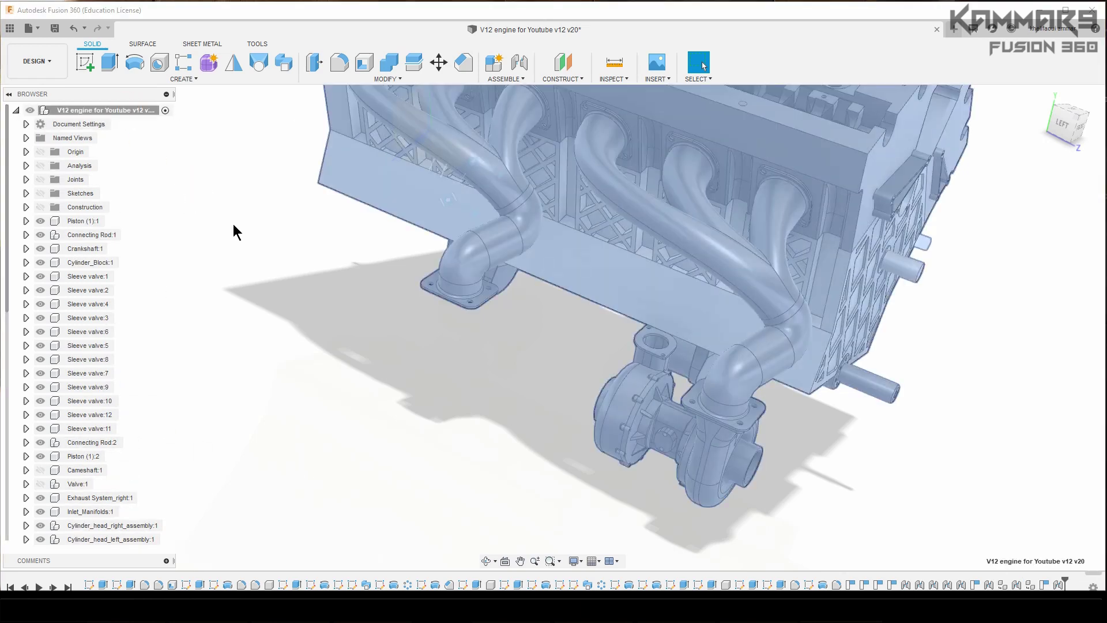
pyautogui.click(232, 218)
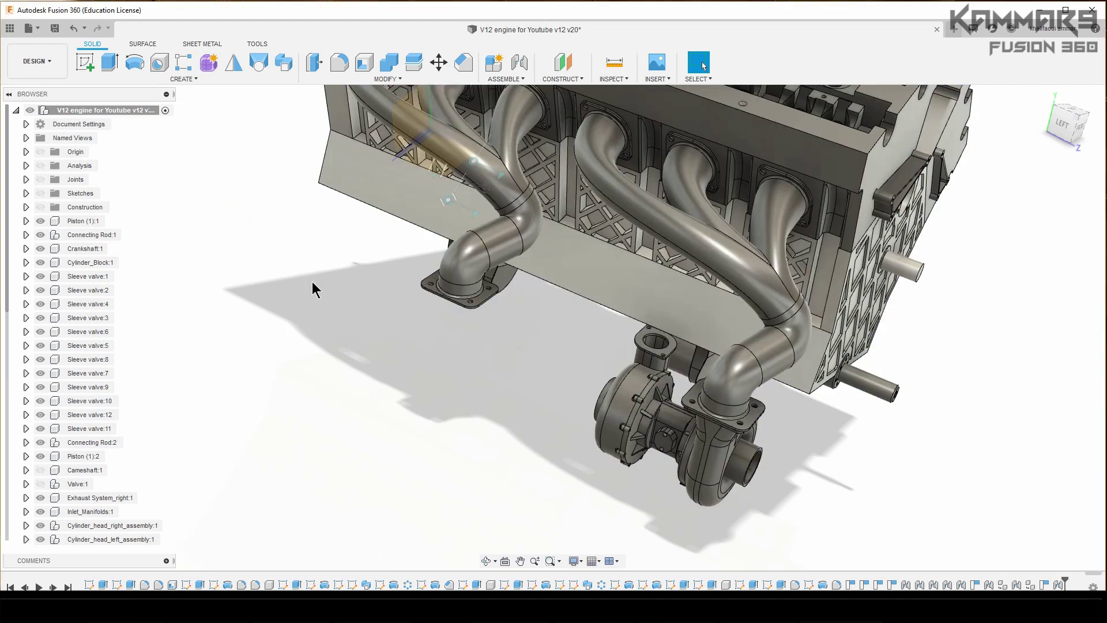
pyautogui.press('m')
# - Move the pasted turbocharger copy about 389 mm along Z, clear of the original and beside the other left exhaust outlet
pyautogui.scroll(-6, 99, 455)
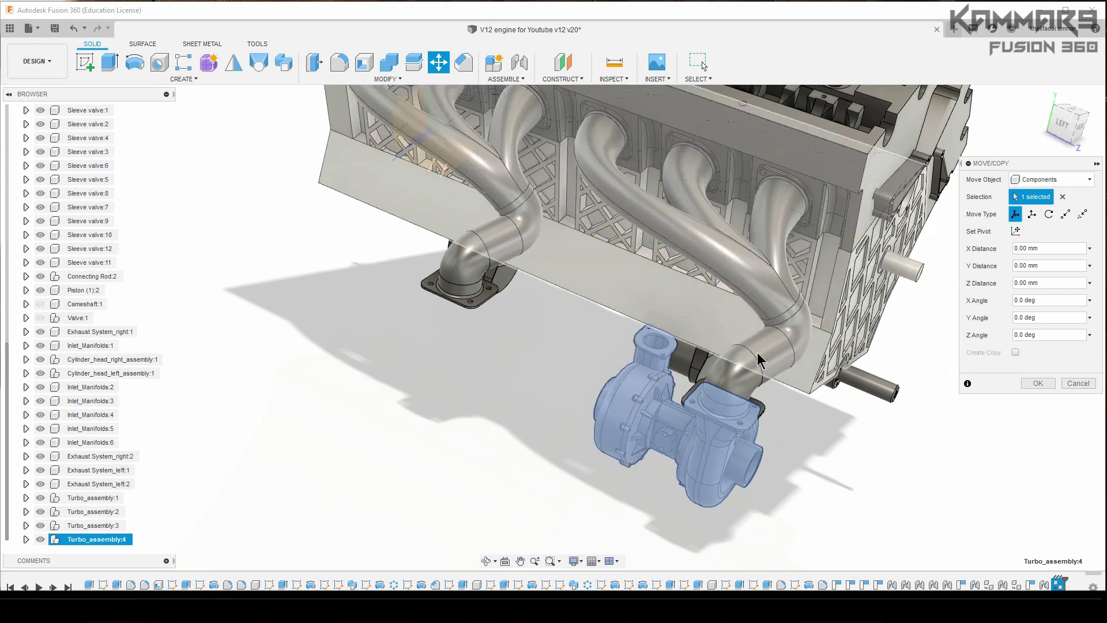
pyautogui.scroll(-3, 534, 452)
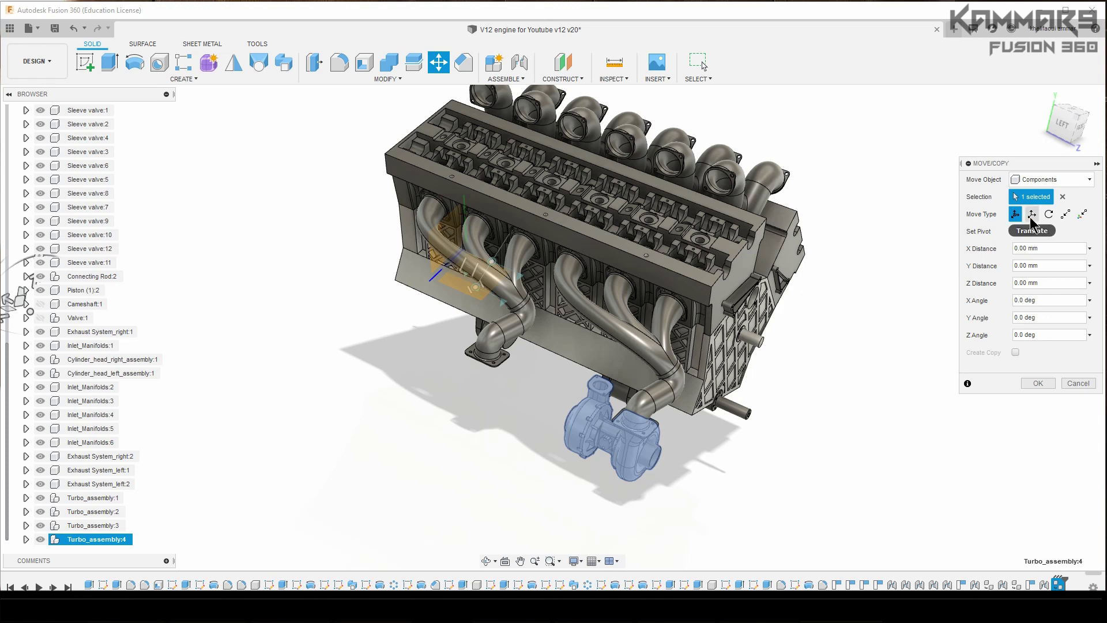
pyautogui.scroll(-2, 521, 403)
pyautogui.keyDown('shift'); pyautogui.moveTo(521, 403); pyautogui.dragTo(514, 444, button='middle'); pyautogui.keyUp('shift')
pyautogui.moveTo(242, 437); pyautogui.dragTo(126, 400)
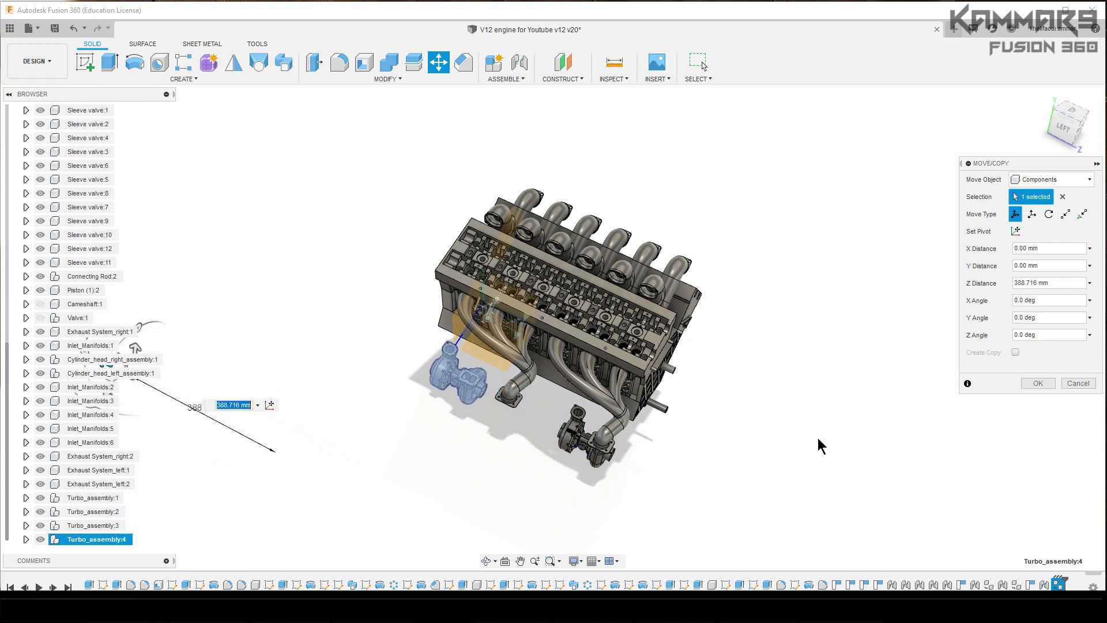
pyautogui.click(1027, 383)
# - Joint the Turbo_assembly:4 turbine housing's inlet flange to the Exhaust System_left:1 outlet flange, using matching corner bolt holes
pyautogui.scroll(6, 483, 393)
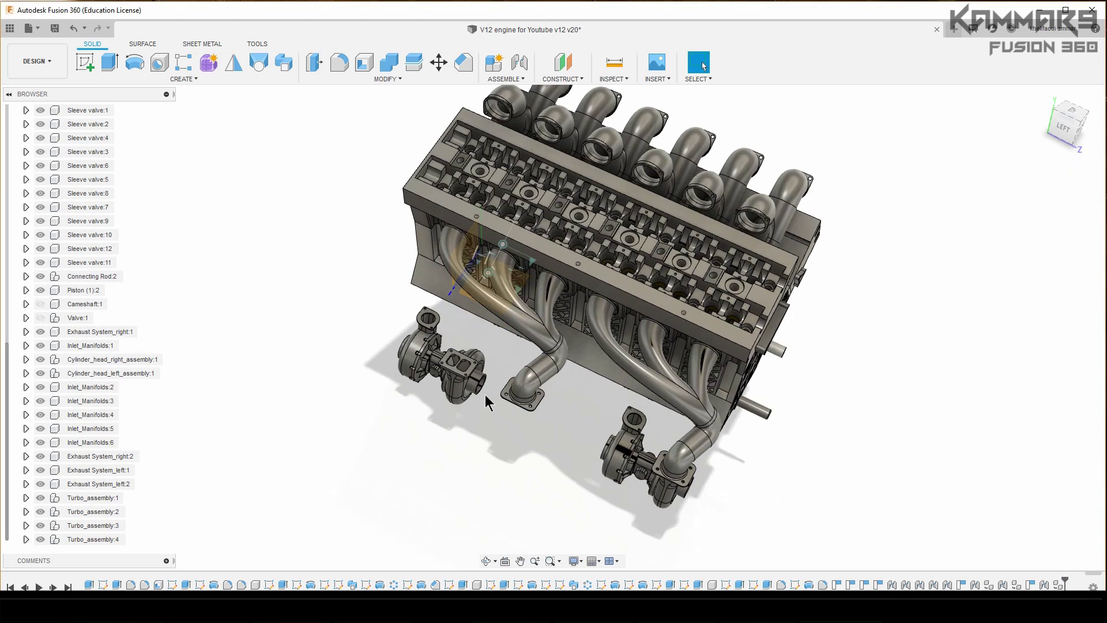
pyautogui.click(519, 63)
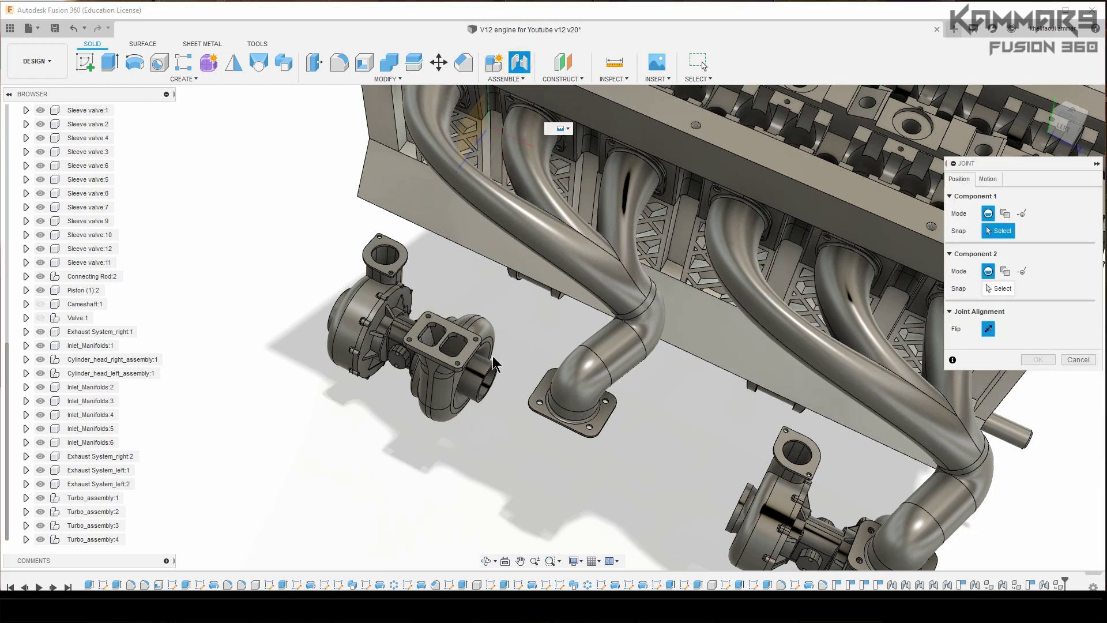
pyautogui.scroll(8, 491, 360)
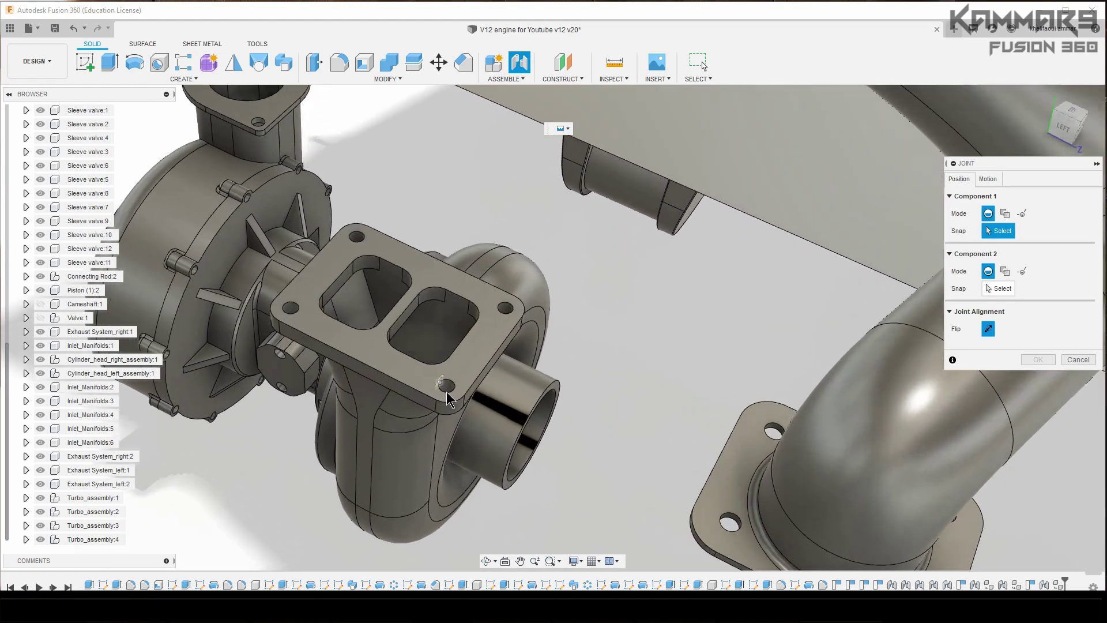
pyautogui.scroll(1, 448, 395)
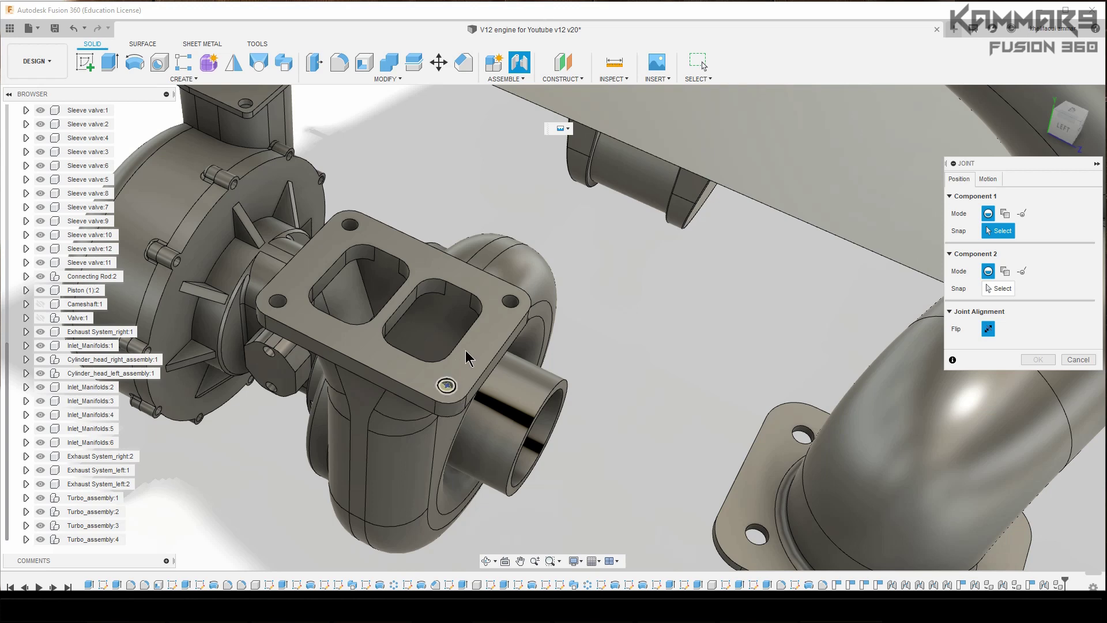
pyautogui.click(446, 385)
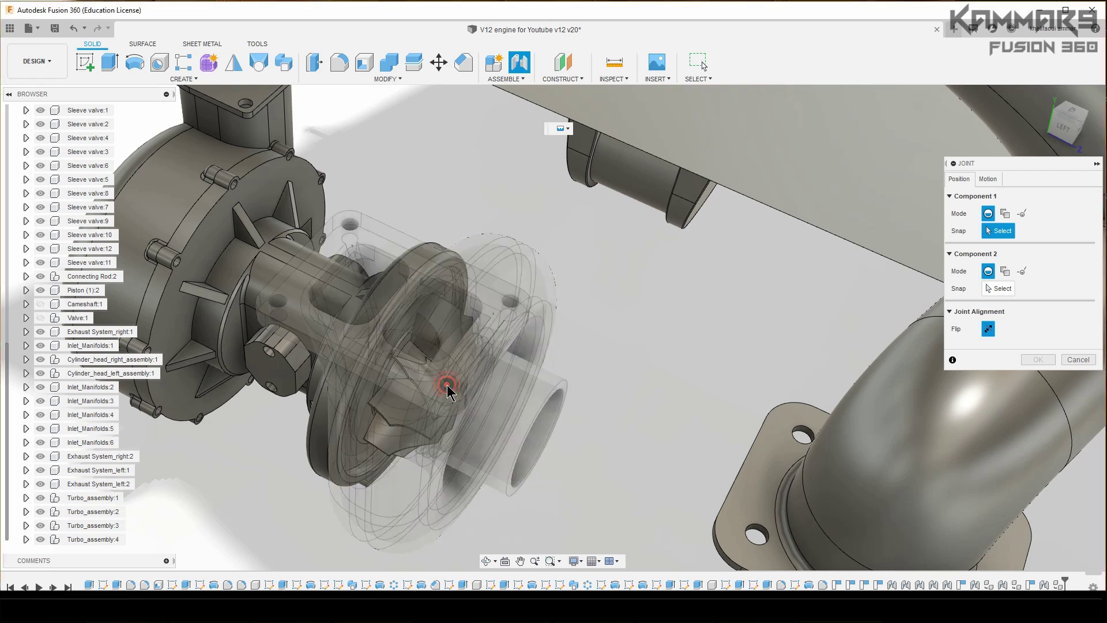
pyautogui.scroll(-8, 578, 272)
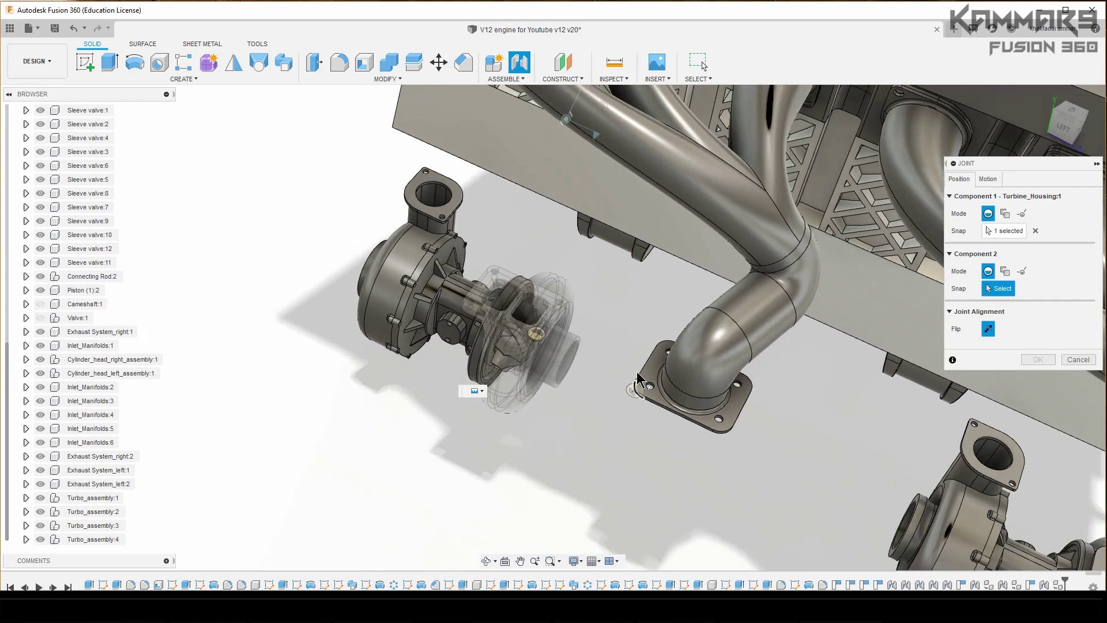
pyautogui.keyDown('shift'); pyautogui.moveTo(637, 371); pyautogui.dragTo(769, 250, button='middle'); pyautogui.keyUp('shift')
pyautogui.scroll(4, 769, 250)
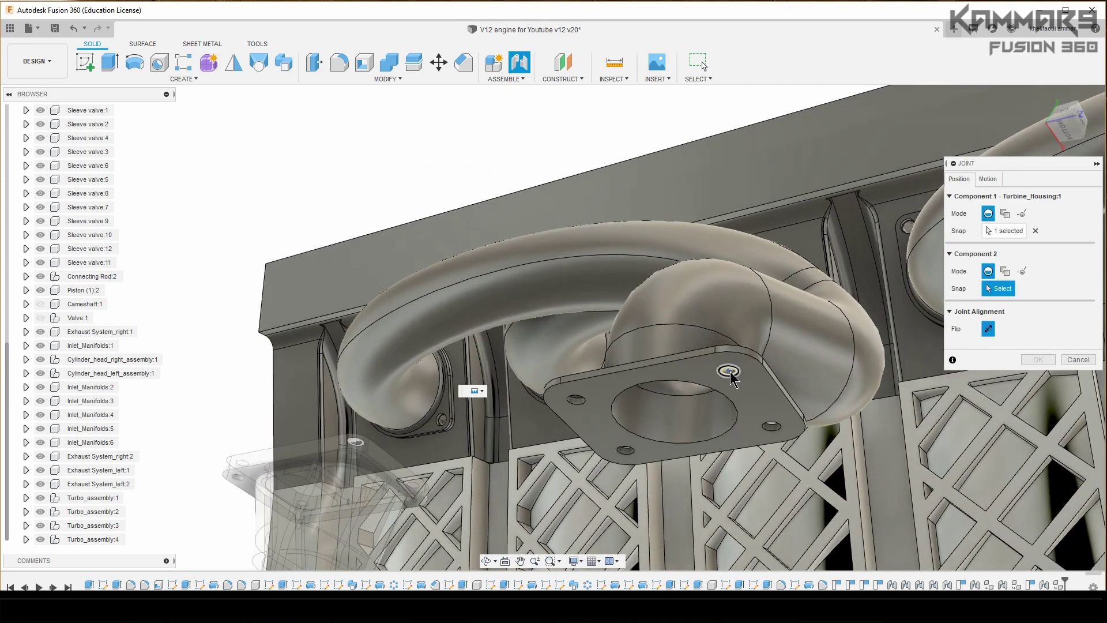
pyautogui.click(729, 371)
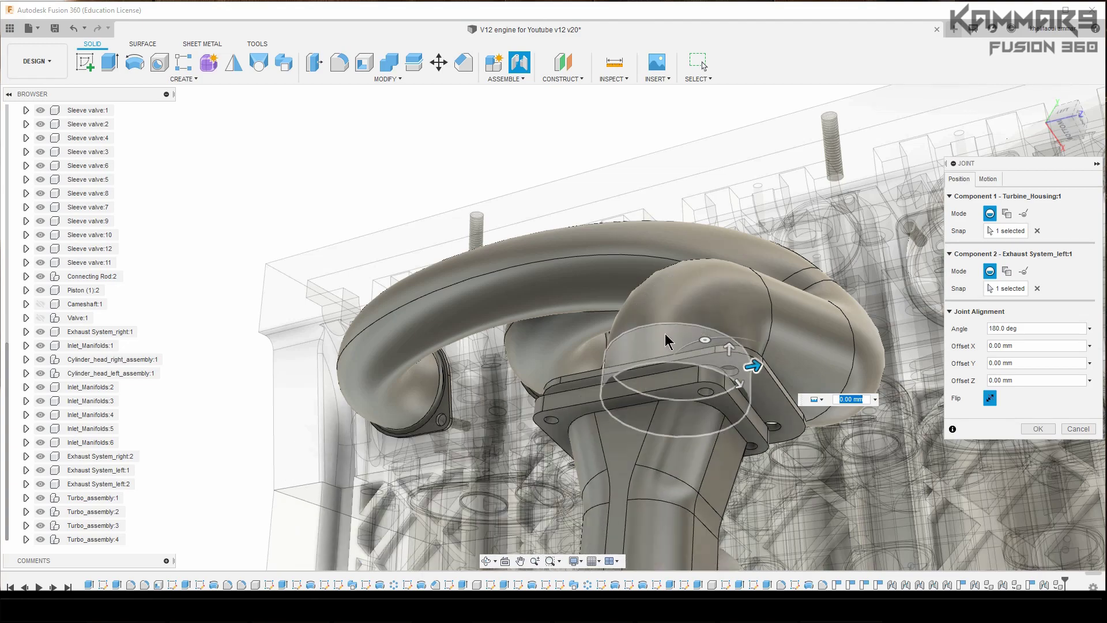
pyautogui.scroll(-8, 634, 300)
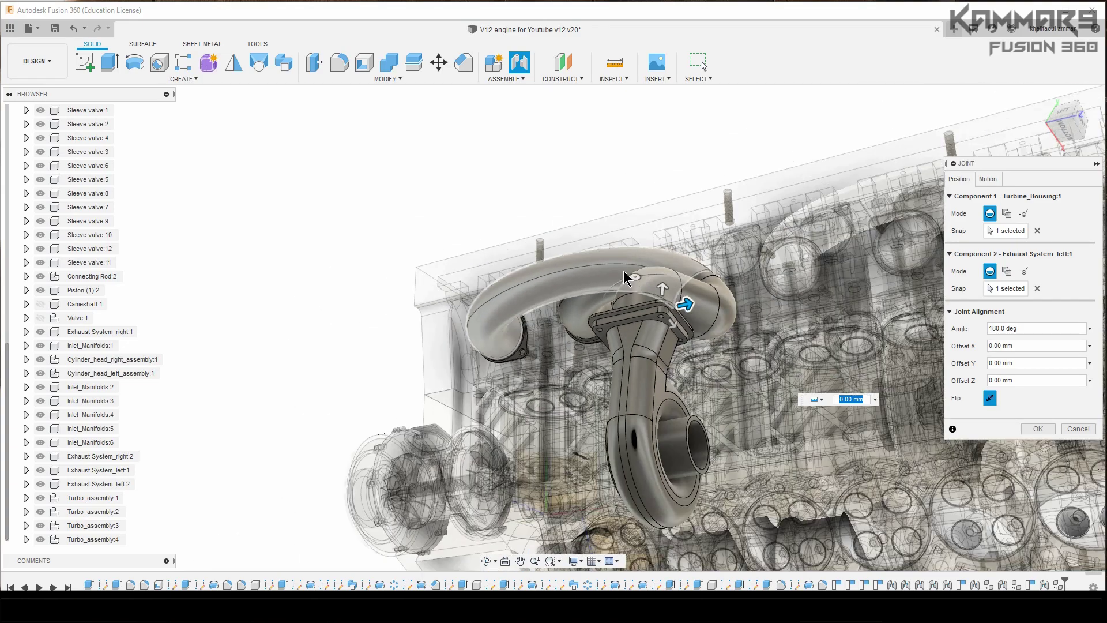
pyautogui.scroll(-2, 625, 277)
pyautogui.click(1033, 429)
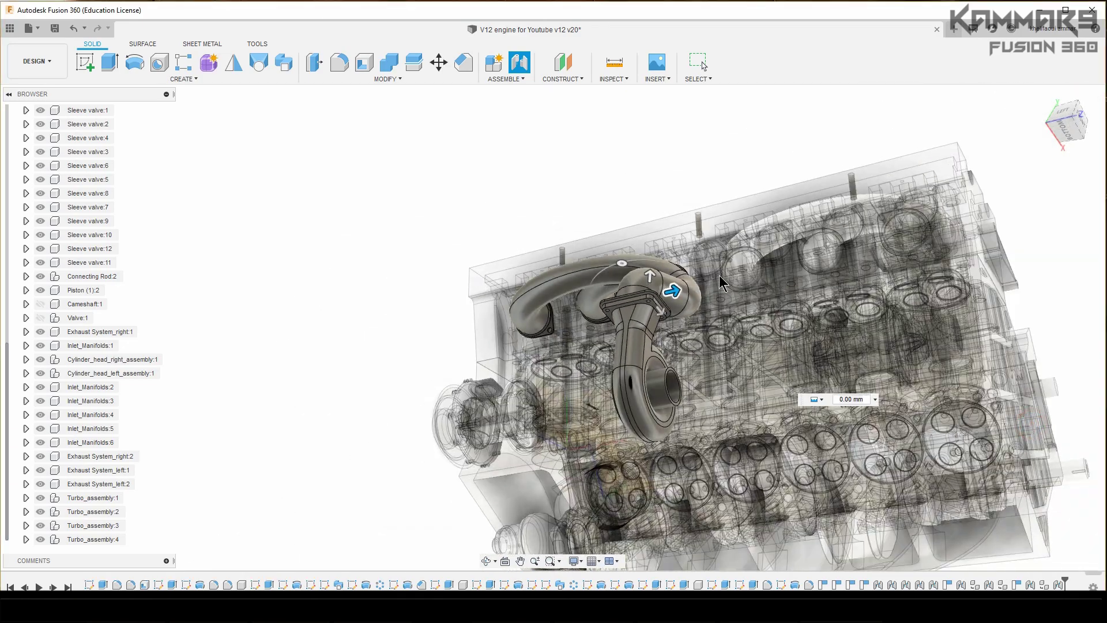
# - Inspect the turbochargers on both sides of the engine from several angles and return to the home view
pyautogui.keyDown('shift'); pyautogui.moveTo(721, 279); pyautogui.dragTo(551, 269, button='middle'); pyautogui.keyUp('shift')
pyautogui.keyDown('shift'); pyautogui.moveTo(818, 339); pyautogui.dragTo(923, 403, button='middle'); pyautogui.keyUp('shift')
pyautogui.scroll(2, 927, 393)
pyautogui.scroll(-1, 918, 443)
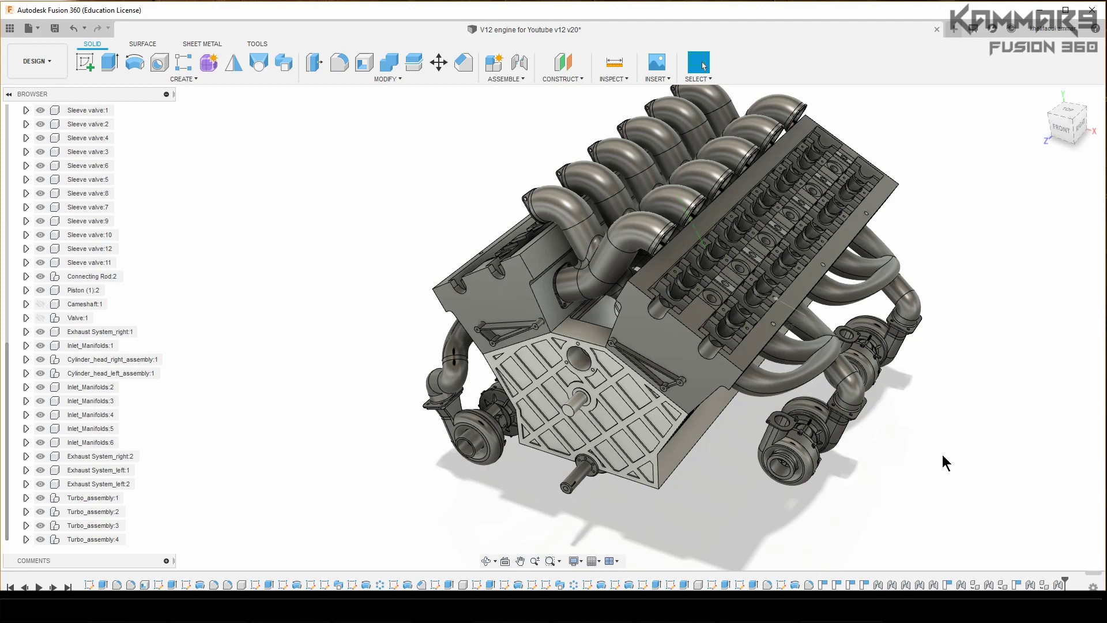
pyautogui.keyDown('shift'); pyautogui.moveTo(932, 450); pyautogui.dragTo(917, 427, button='middle'); pyautogui.keyUp('shift')
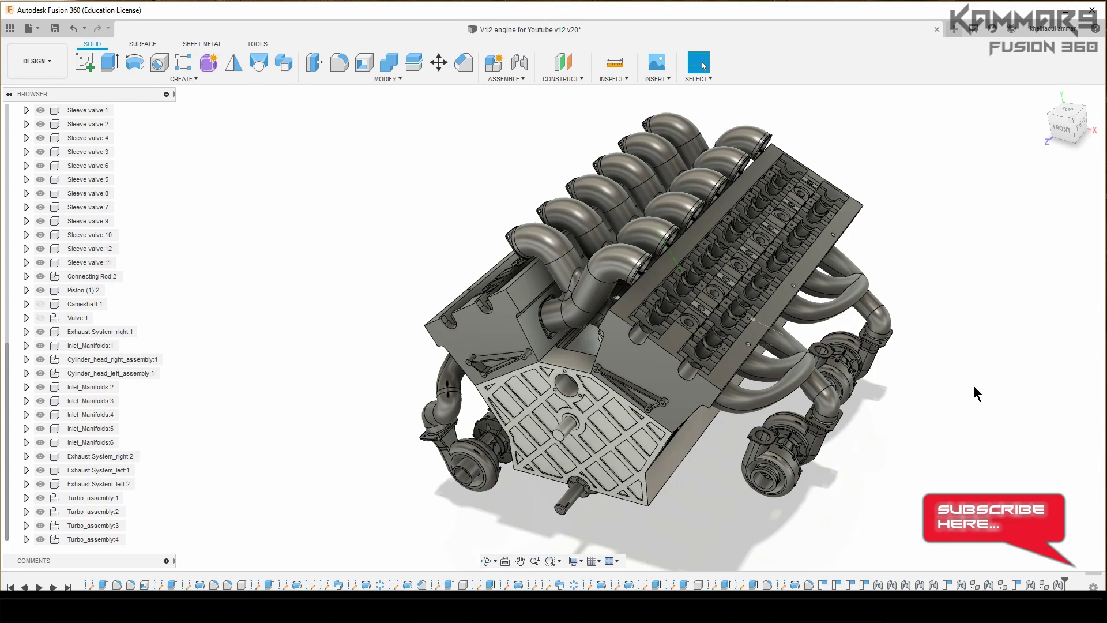
pyautogui.click(1044, 97)
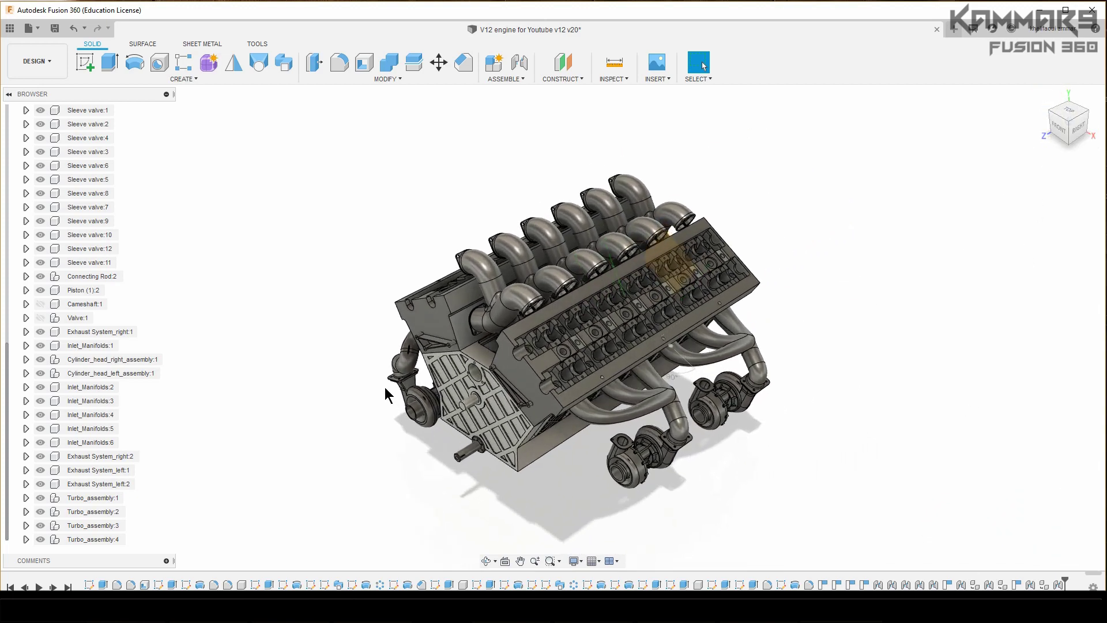